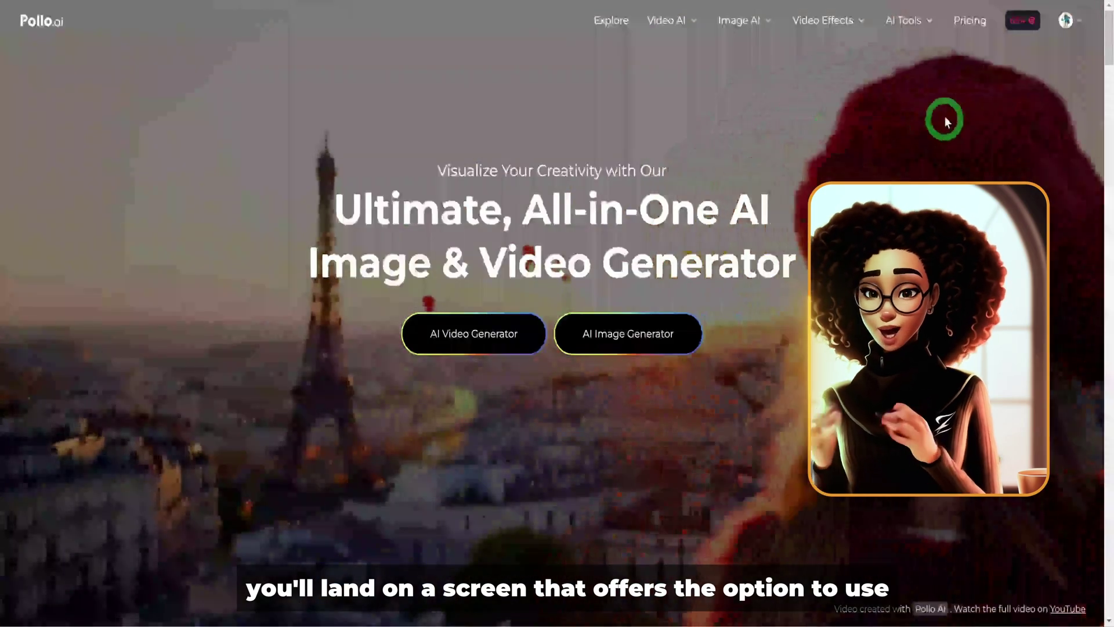
# Step: On the Plans & Pricing page, set the Pro plan to its 800-credit, $29/month tier
pyautogui.scroll(-1, 259, 368)
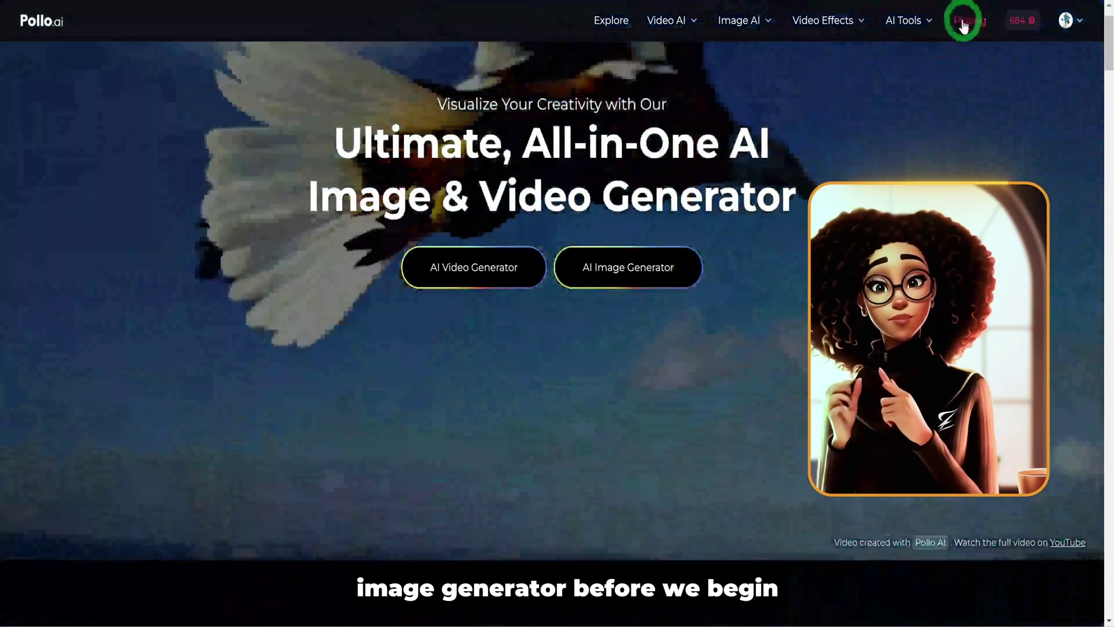
pyautogui.click(963, 23)
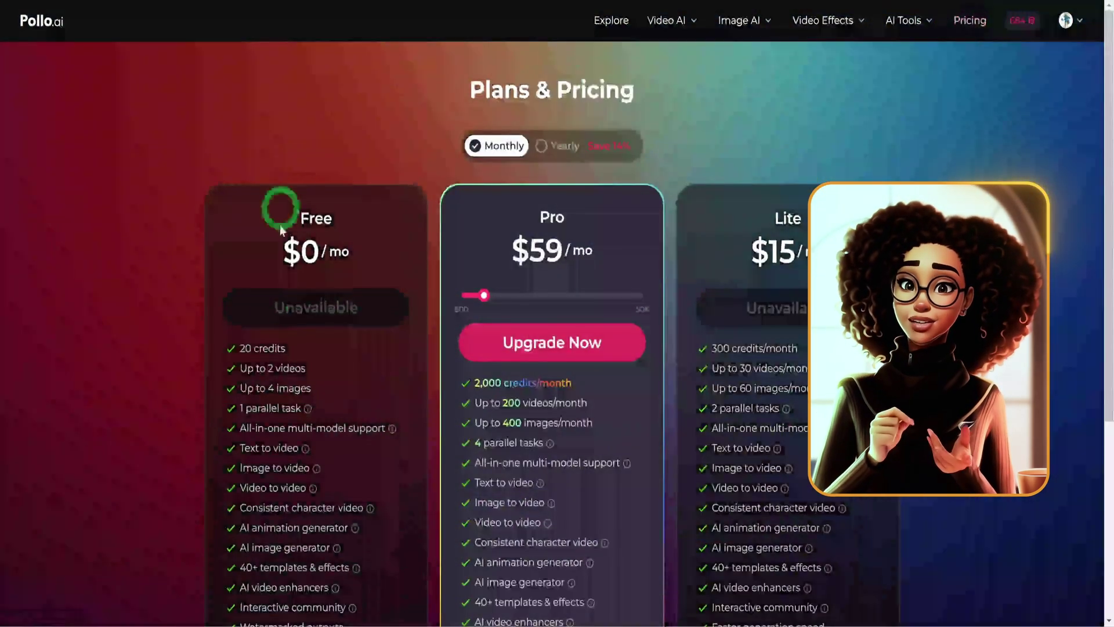
pyautogui.scroll(-2, 173, 336)
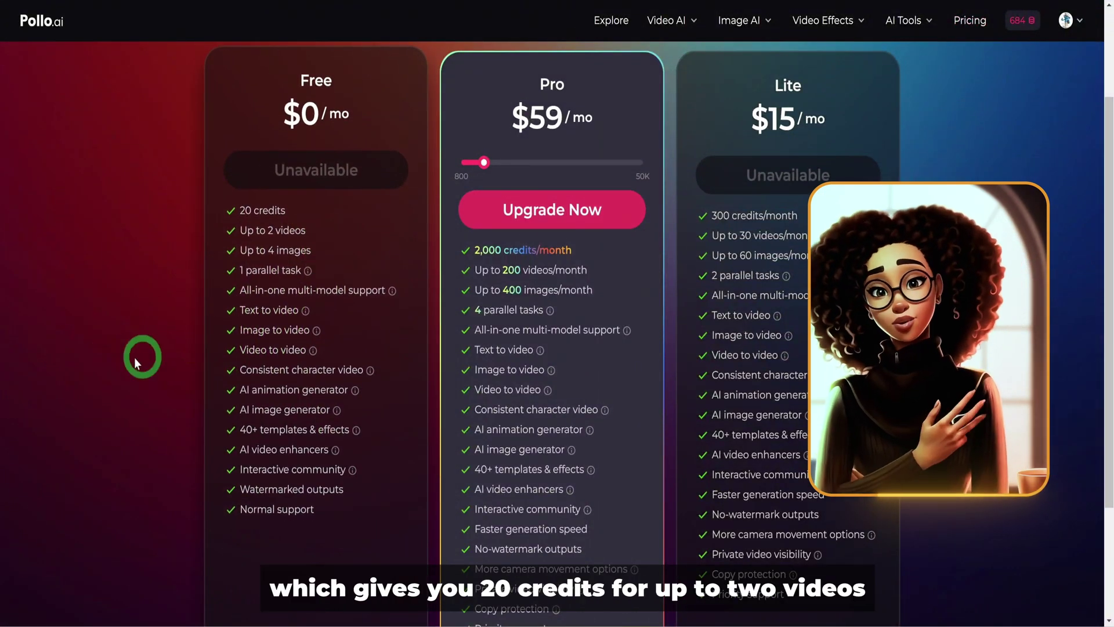
pyautogui.scroll(2, 408, 321)
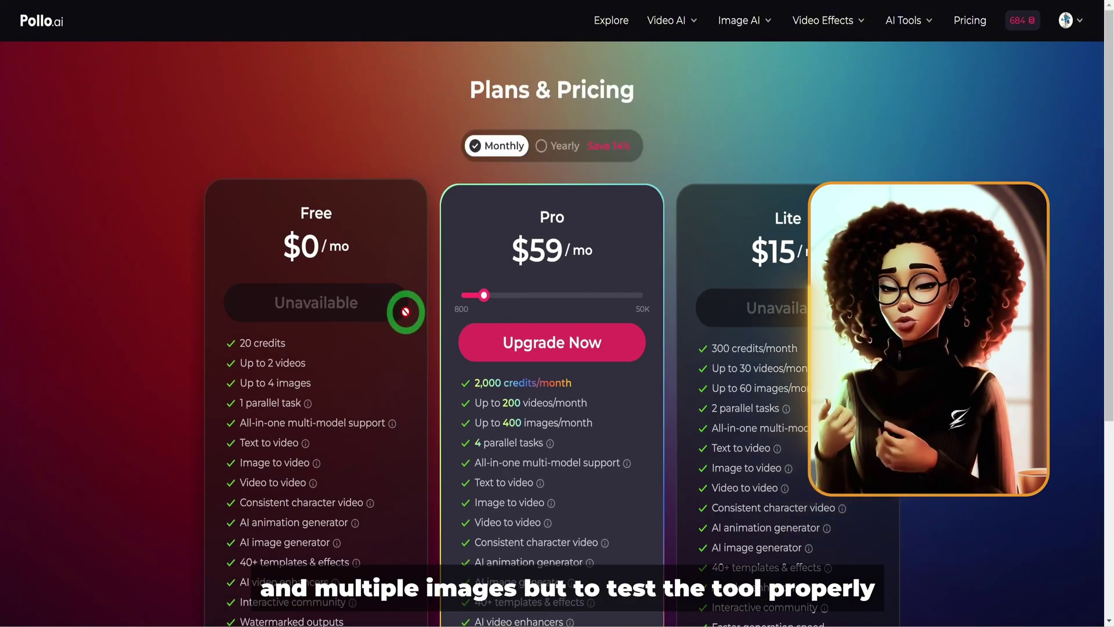
pyautogui.moveTo(484, 295); pyautogui.dragTo(462, 295)
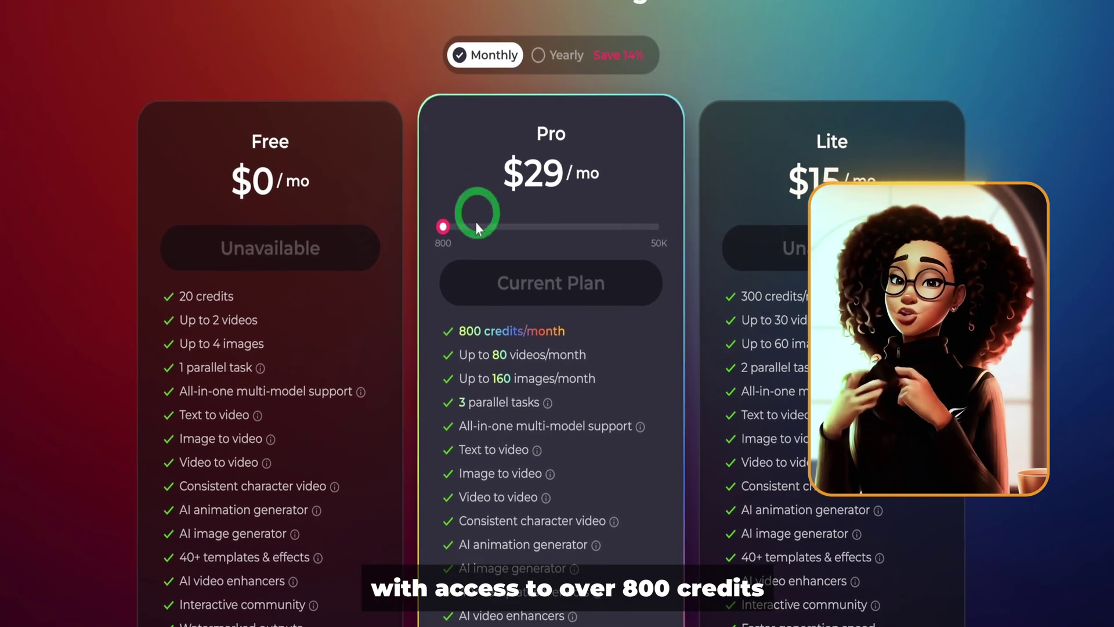
pyautogui.scroll(-1, 571, 283)
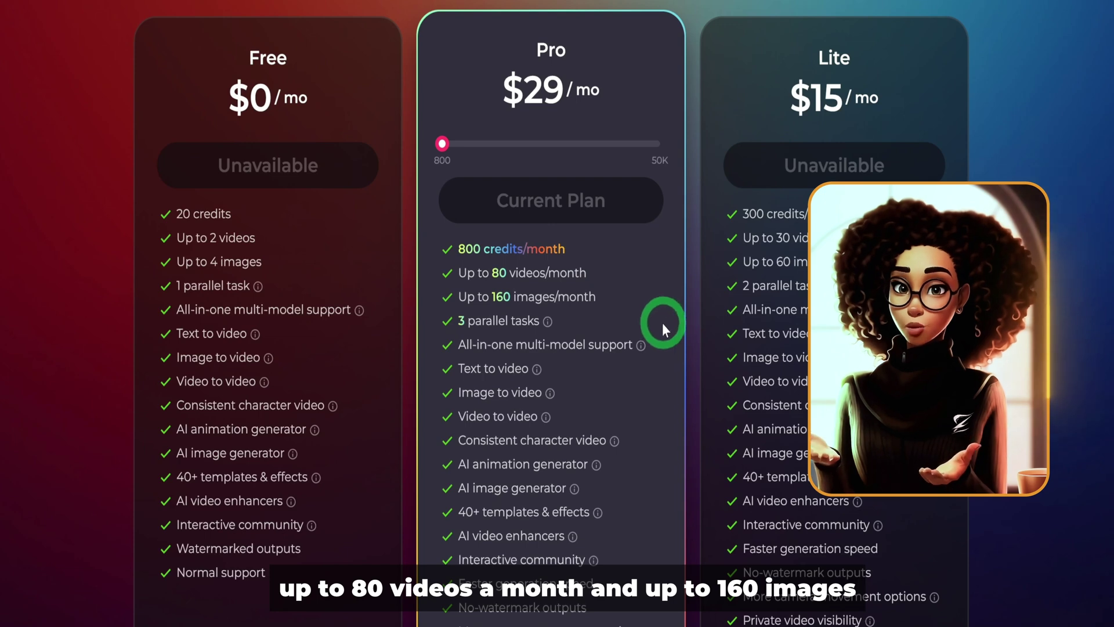
pyautogui.moveTo(573, 364)
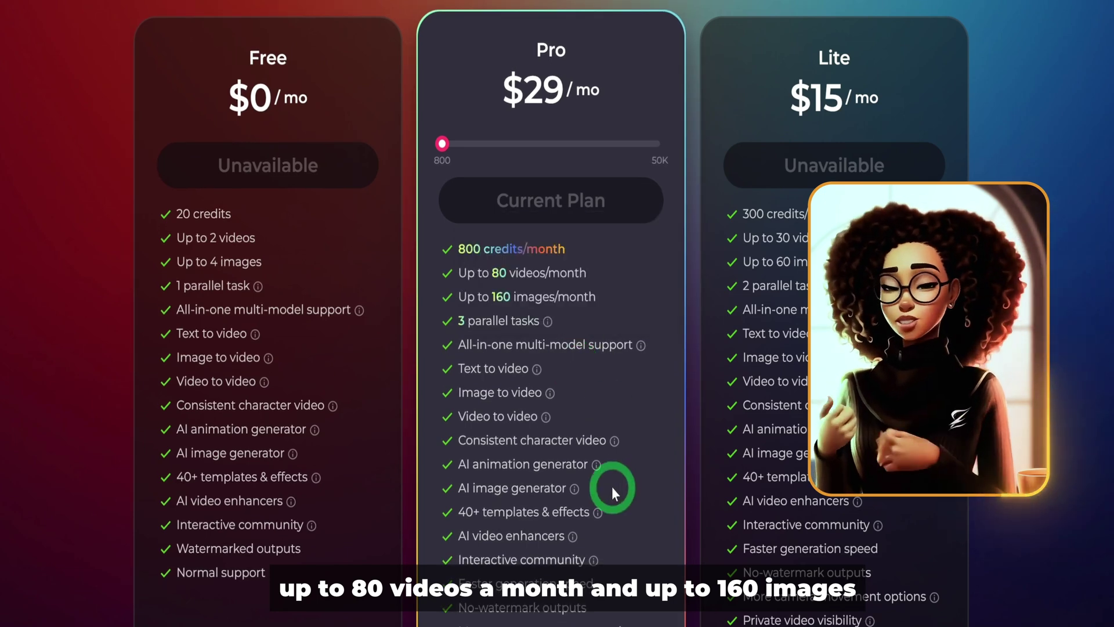
pyautogui.scroll(-2, 619, 475)
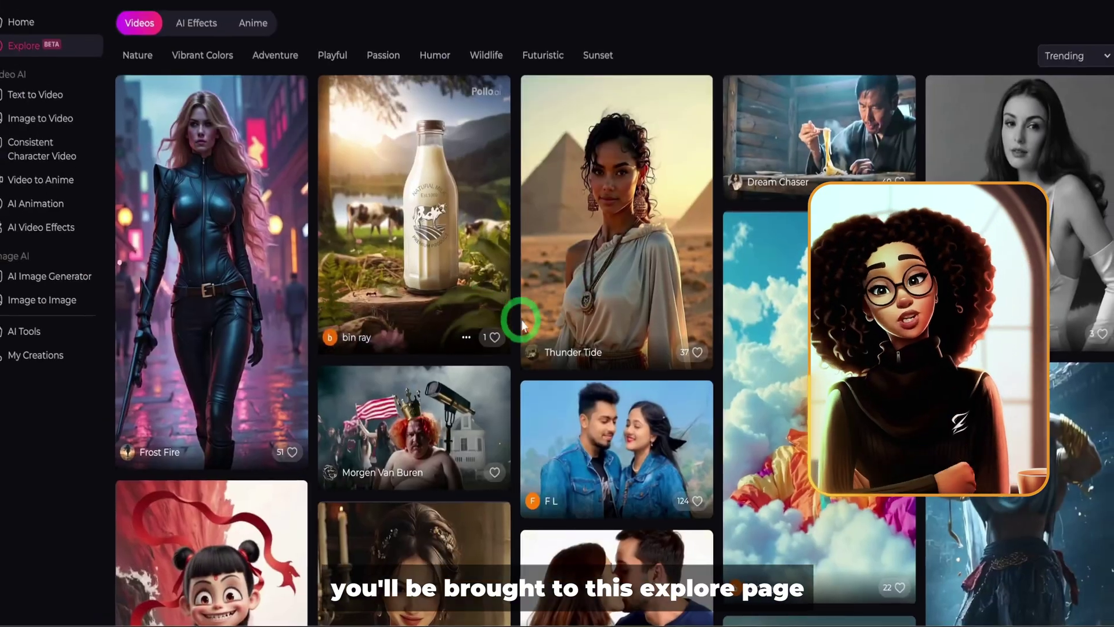
# Step: Scroll through the Explore gallery of community videos and back to the top
pyautogui.scroll(-10, 521, 323)
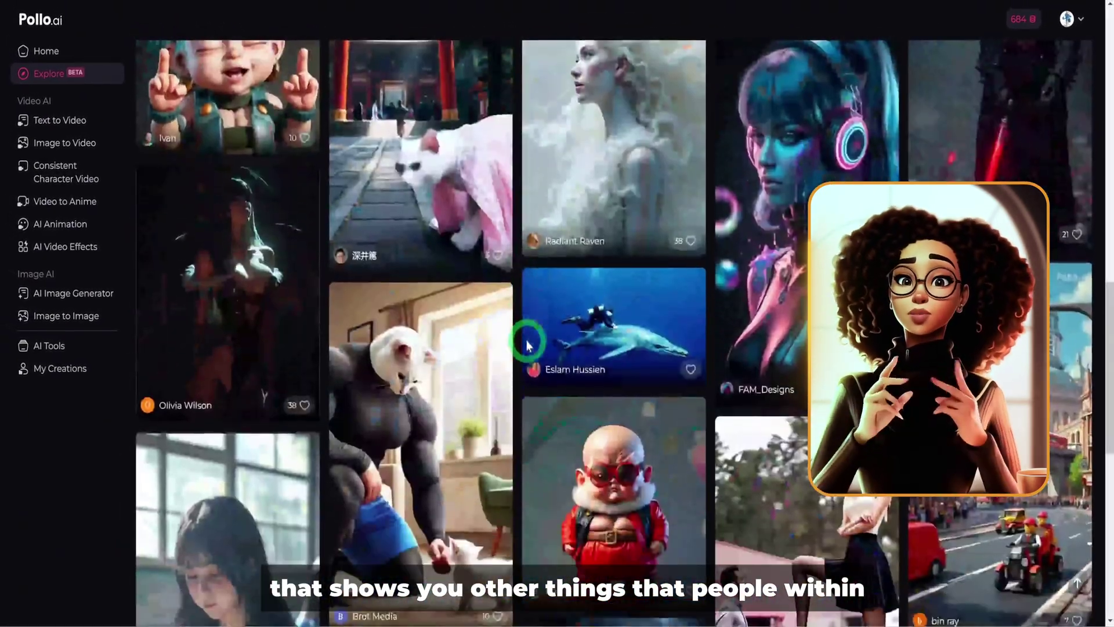
pyautogui.scroll(-9, 527, 346)
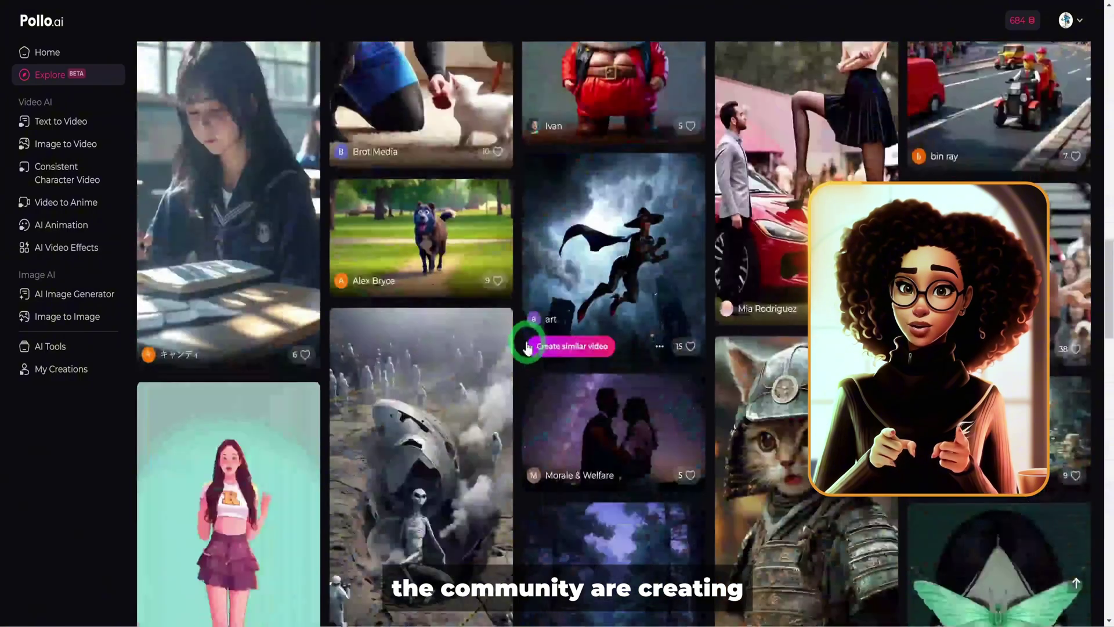
pyautogui.scroll(-5, 526, 346)
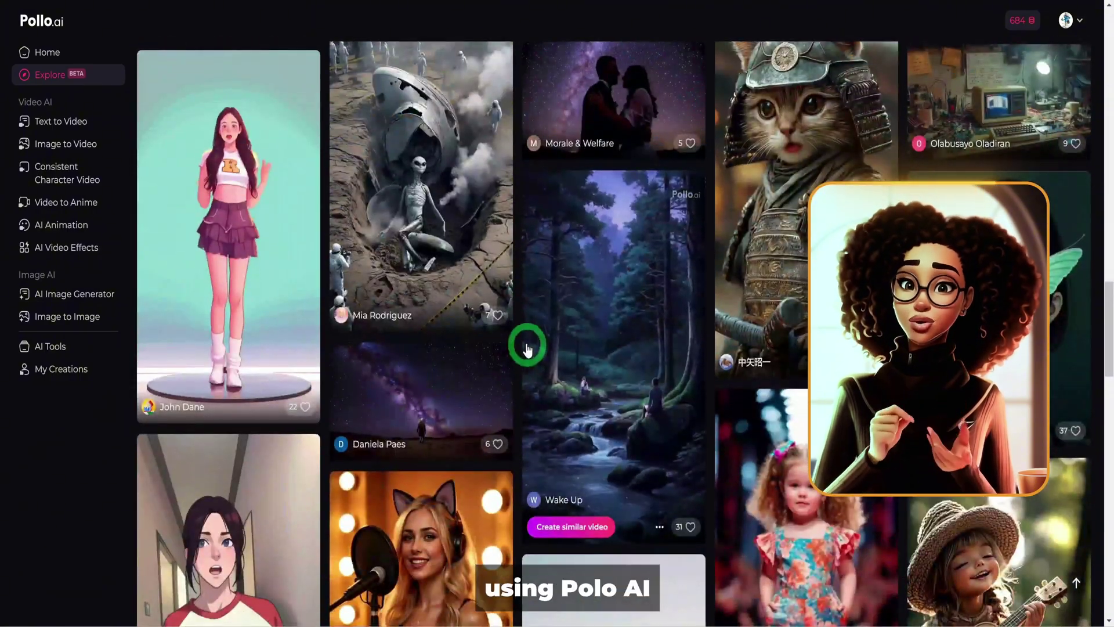
pyautogui.scroll(20, 588, 448)
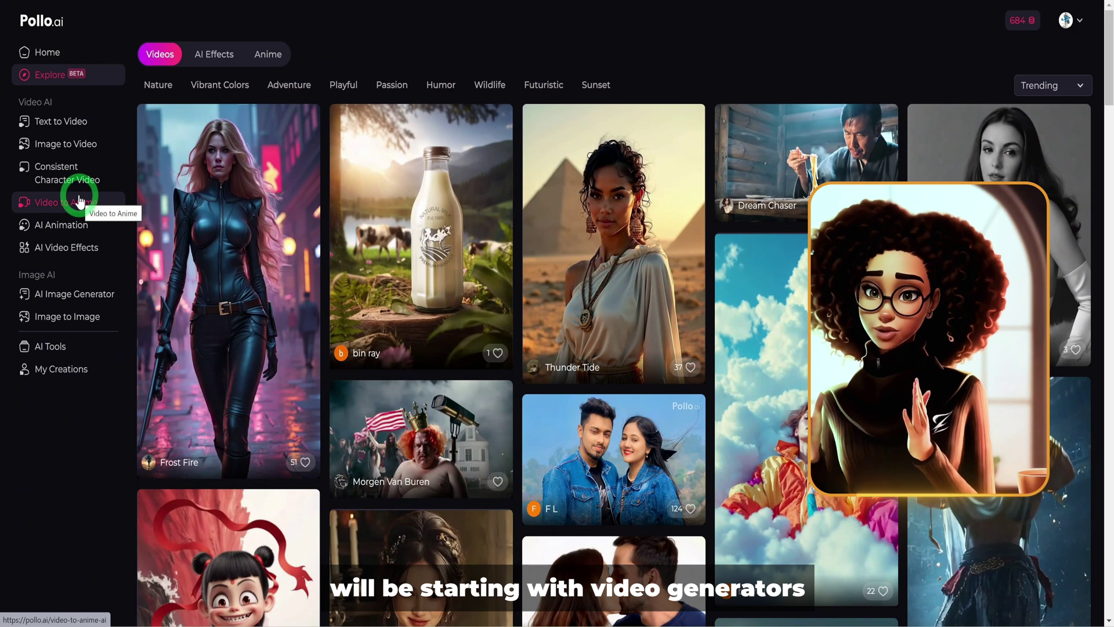
# Step: Open Text to Video and change the squirrel-car prompt's style from 2D to 3D
pyautogui.click(55, 129)
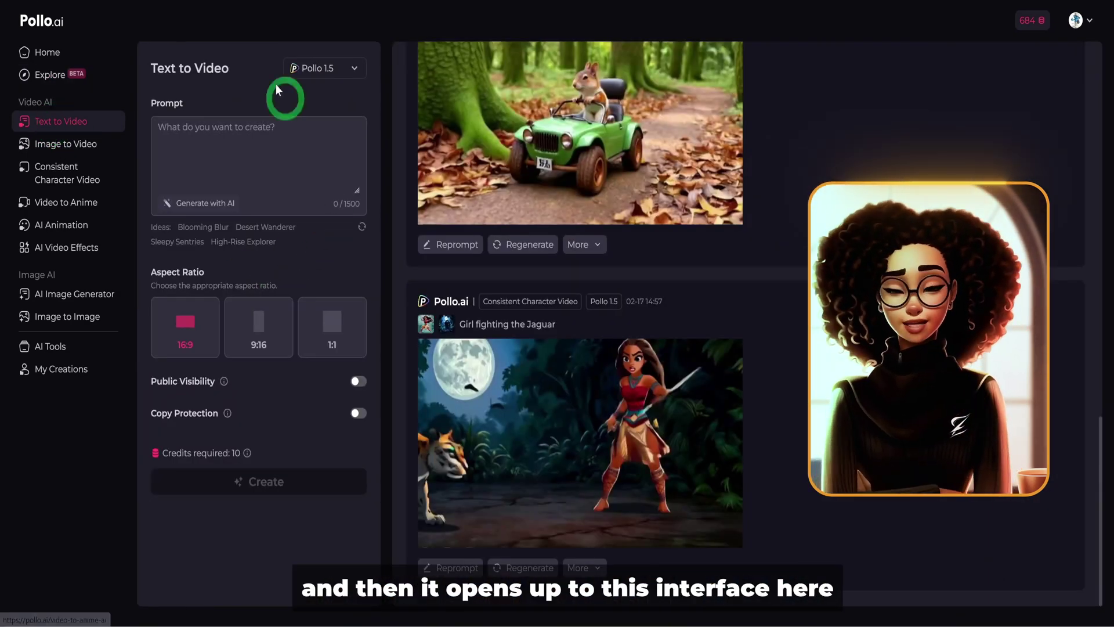
pyautogui.scroll(15, 677, 216)
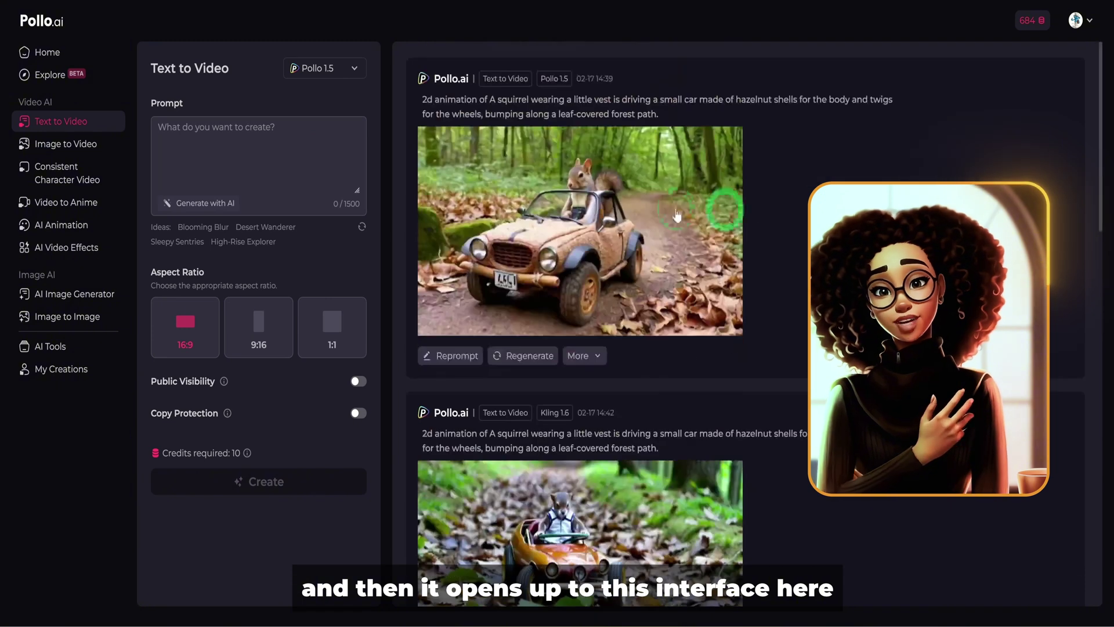
pyautogui.click(343, 73)
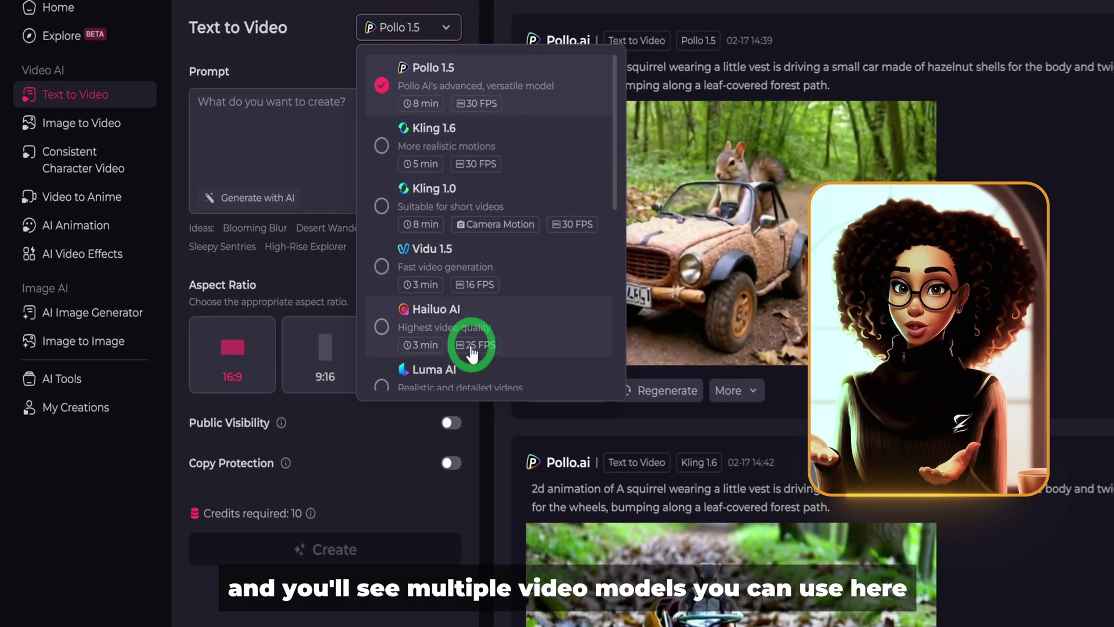
pyautogui.scroll(-8, 524, 132)
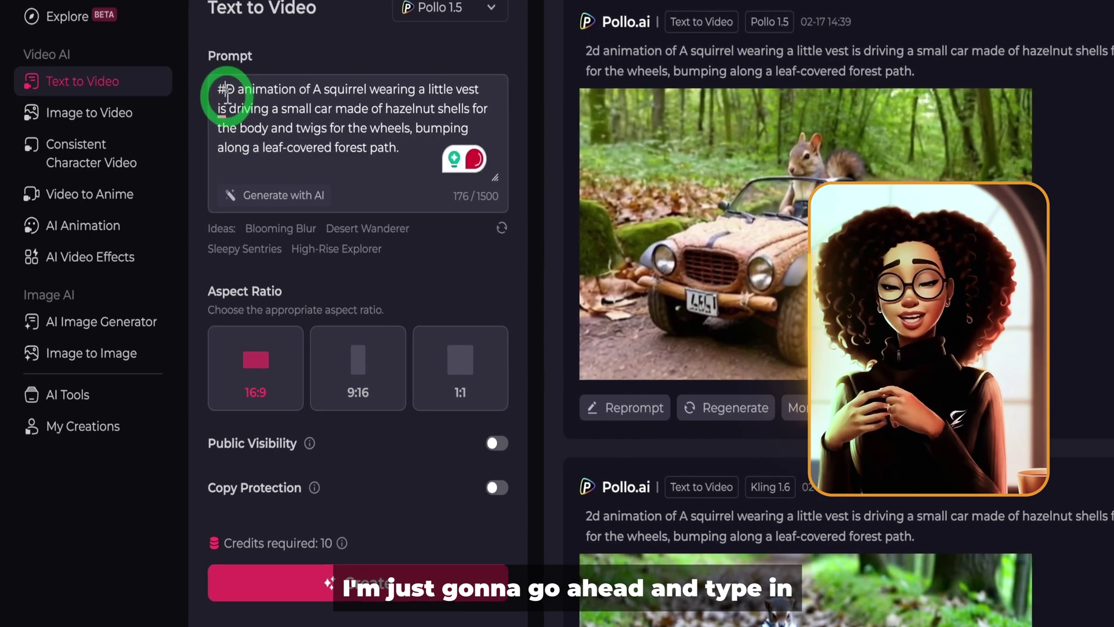
pyautogui.press('BackSpace')
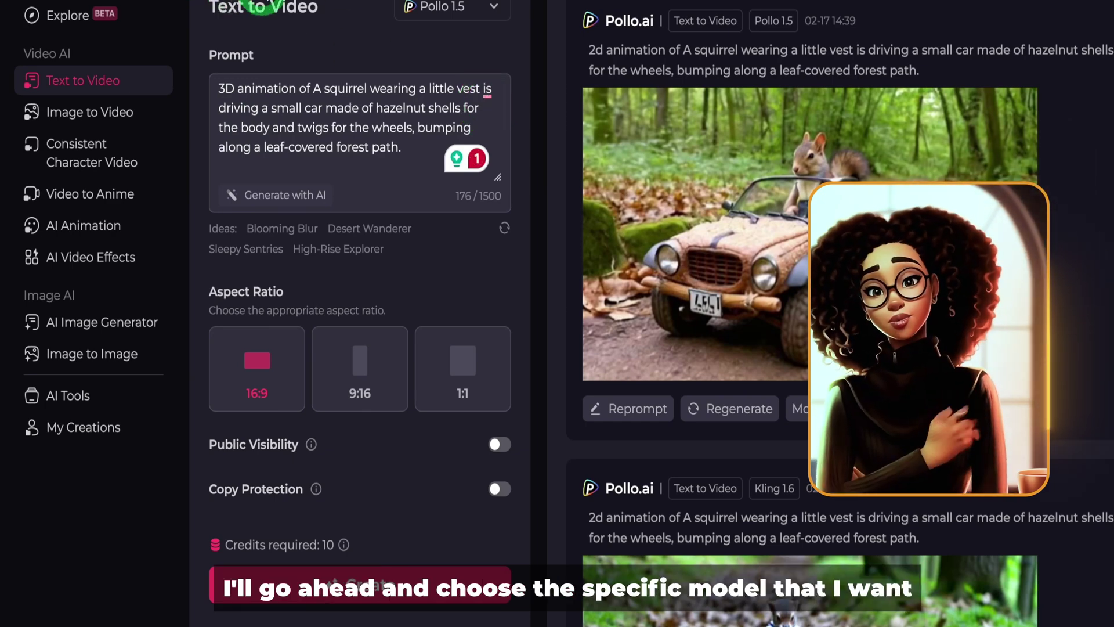
# Step: Keep Pollo 1.5 as the video model and choose the video's aspect ratio
pyautogui.click(475, 12)
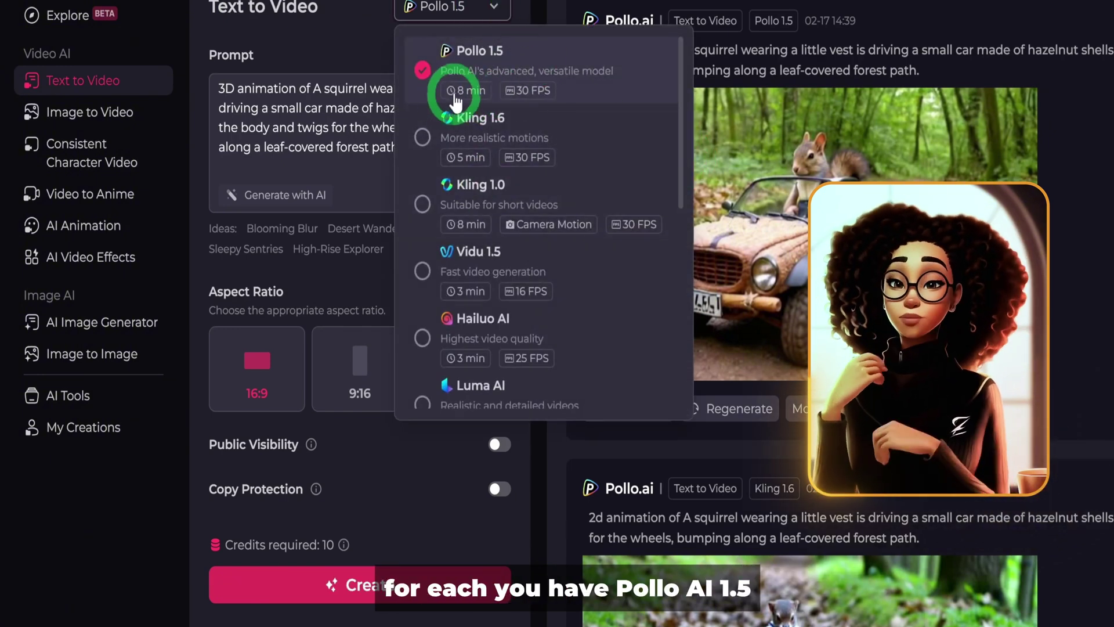
pyautogui.scroll(-2, 500, 205)
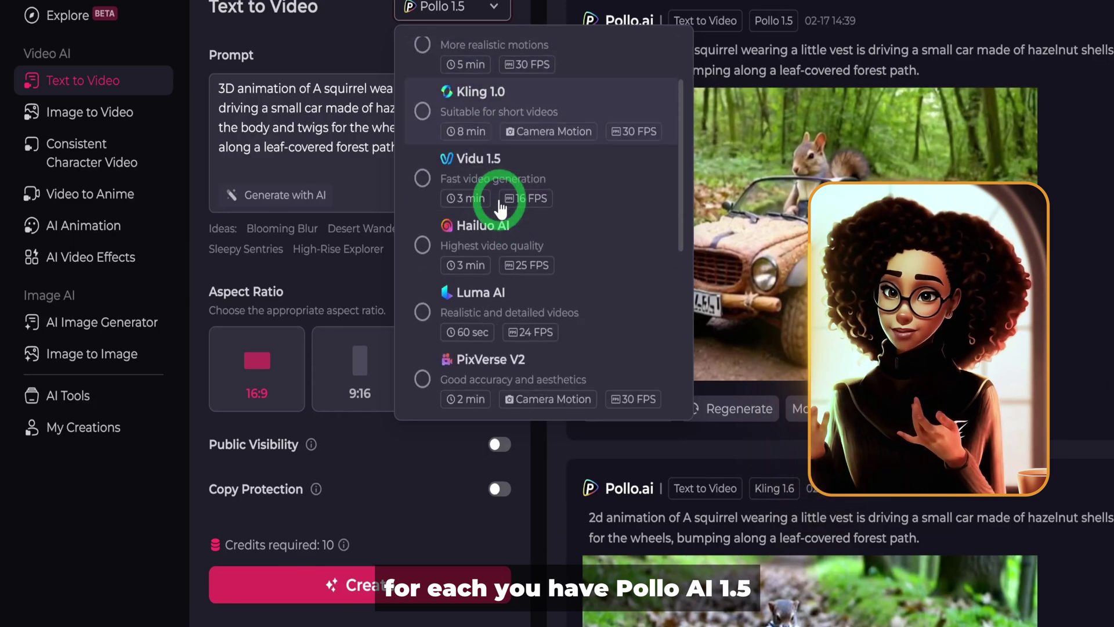
pyautogui.scroll(-2, 500, 206)
pyautogui.scroll(-5, 483, 209)
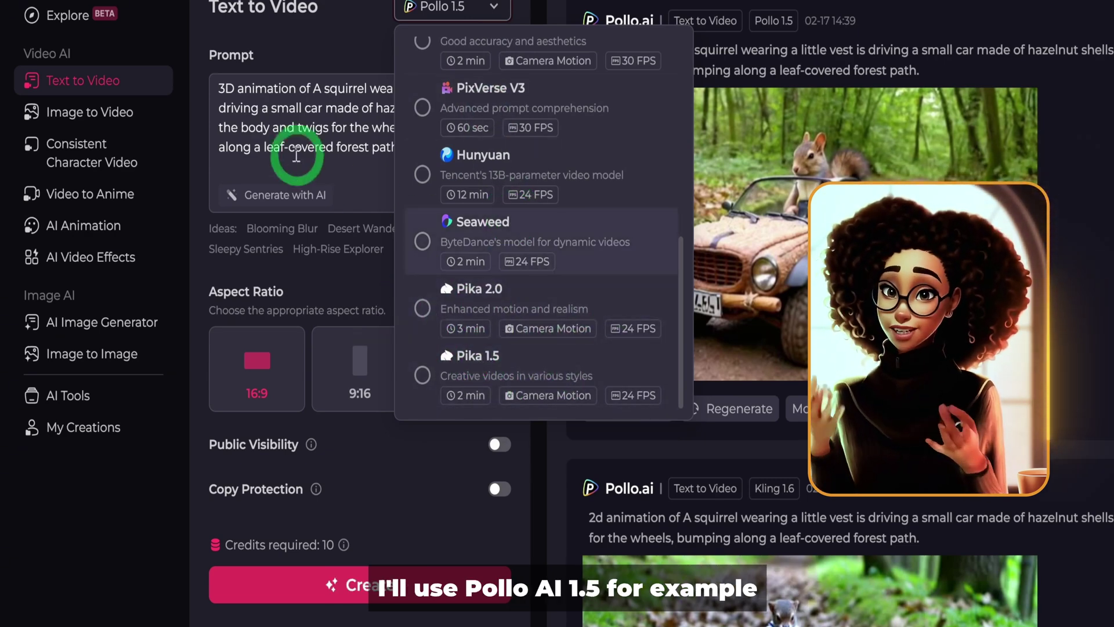
pyautogui.click(287, 171)
pyautogui.click(351, 72)
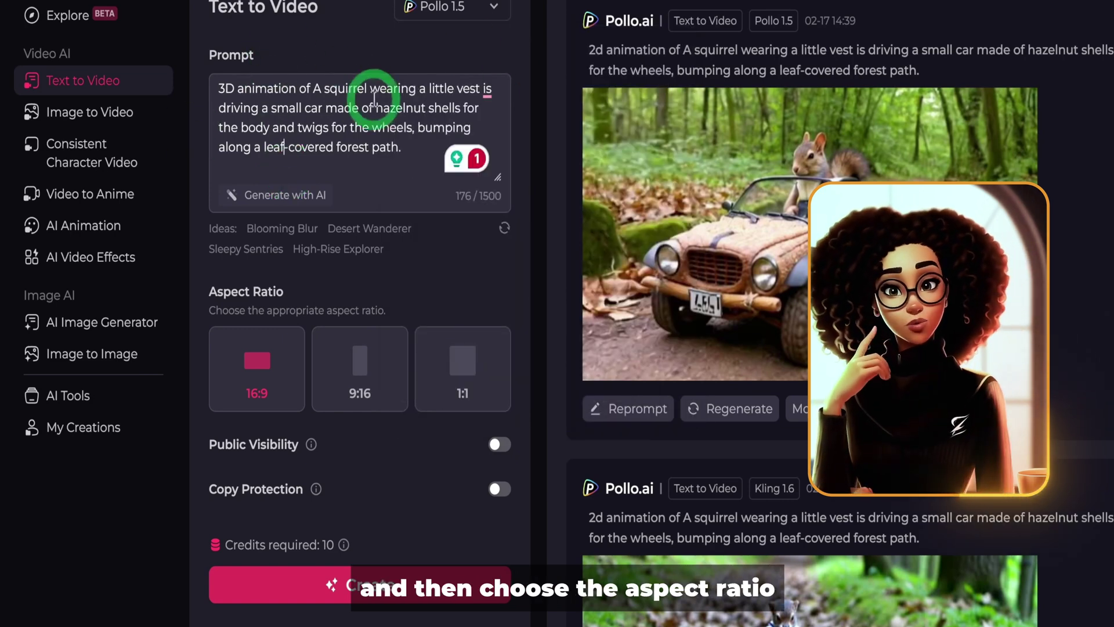
pyautogui.click(502, 333)
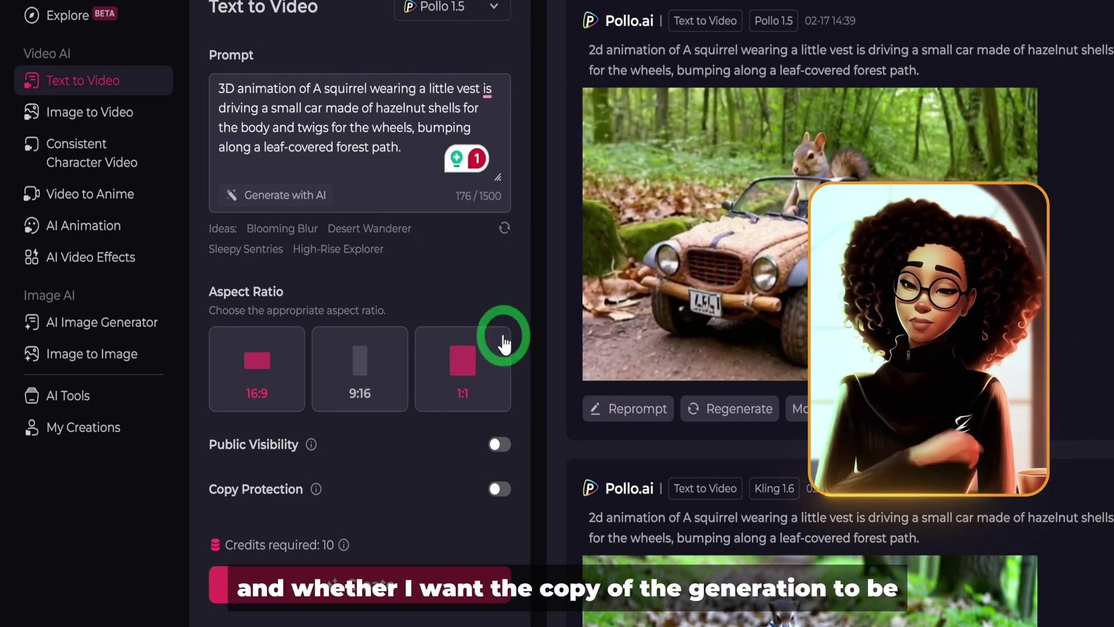
pyautogui.click(482, 409)
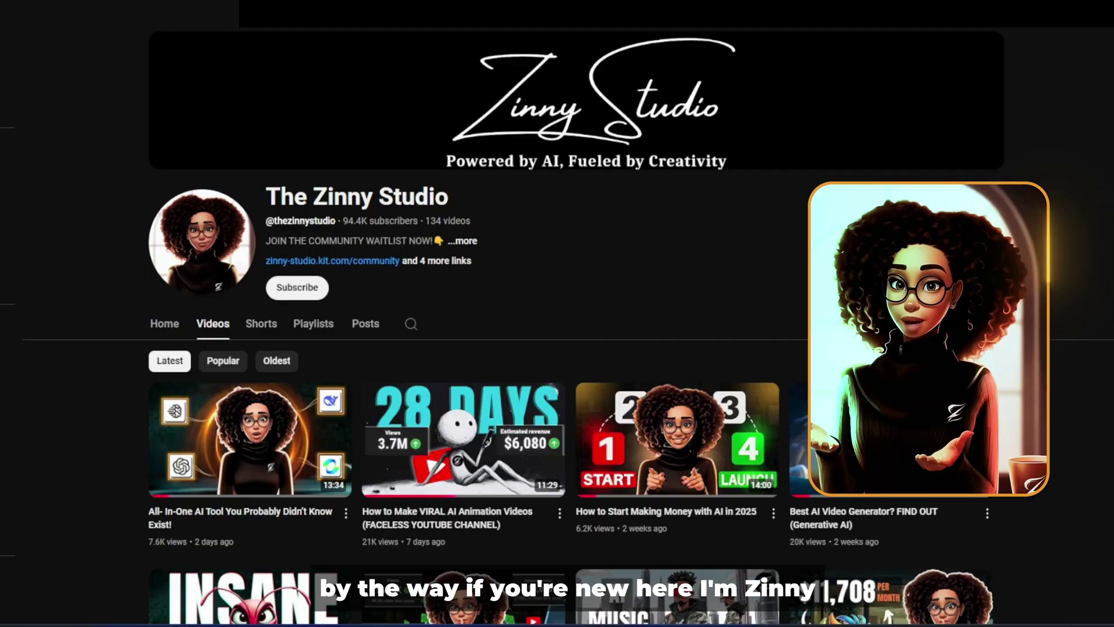
pyautogui.scroll(-5, 569, 325)
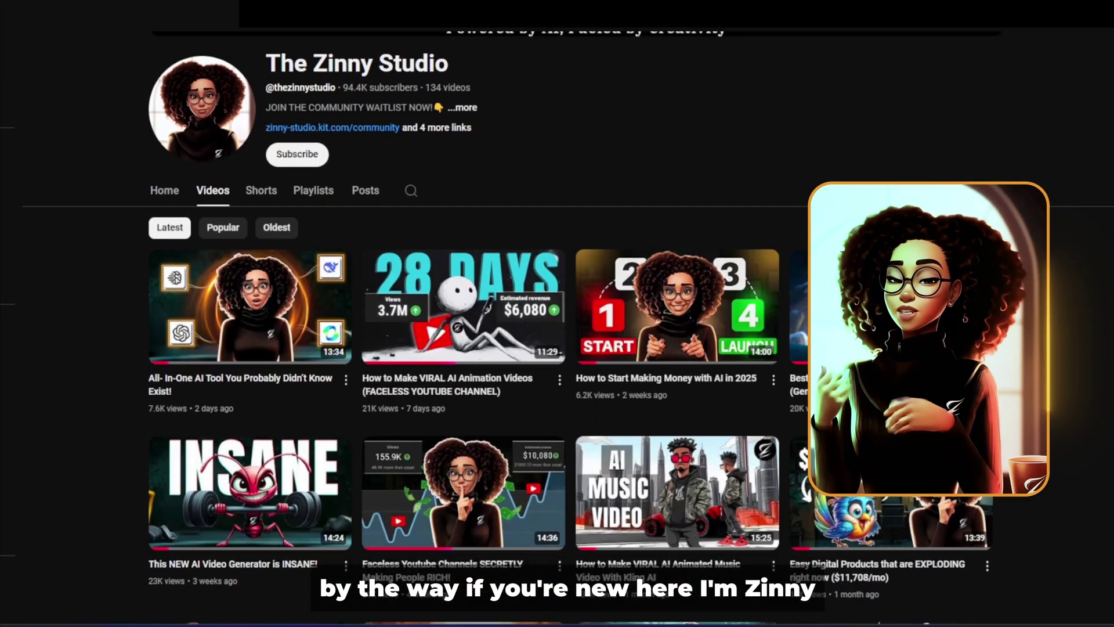
pyautogui.scroll(-7, 569, 325)
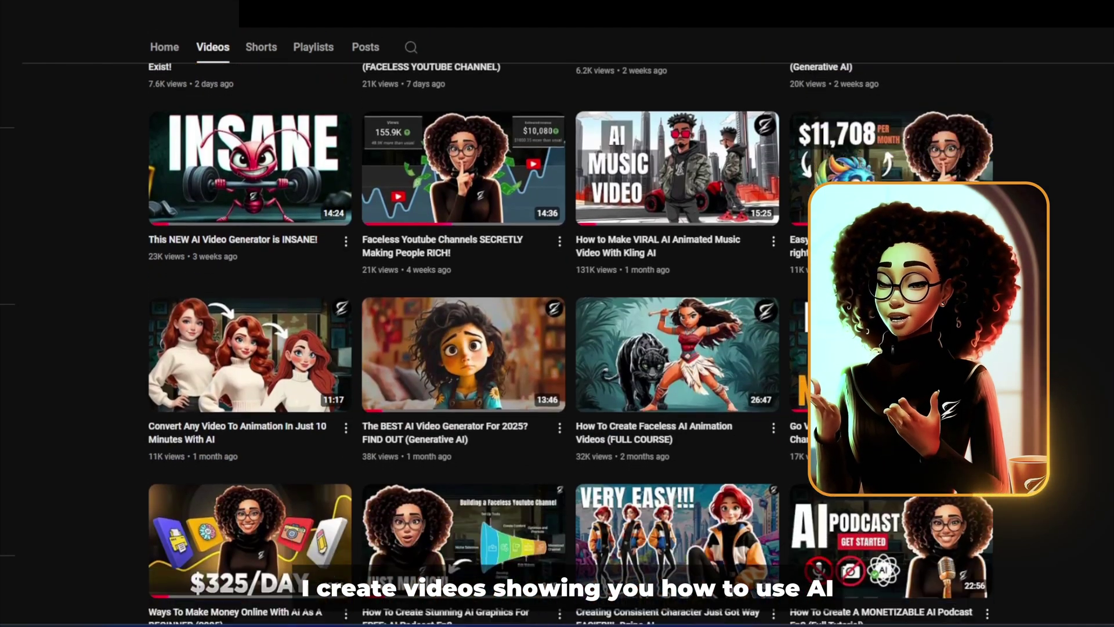
pyautogui.scroll(-5, 569, 325)
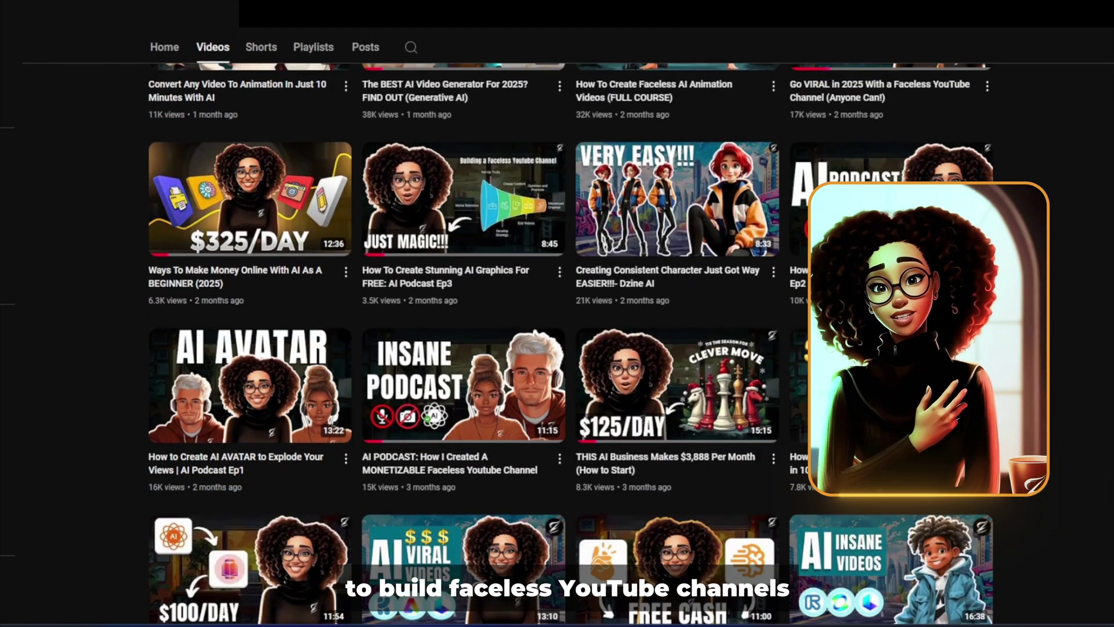
pyautogui.scroll(-6, 569, 325)
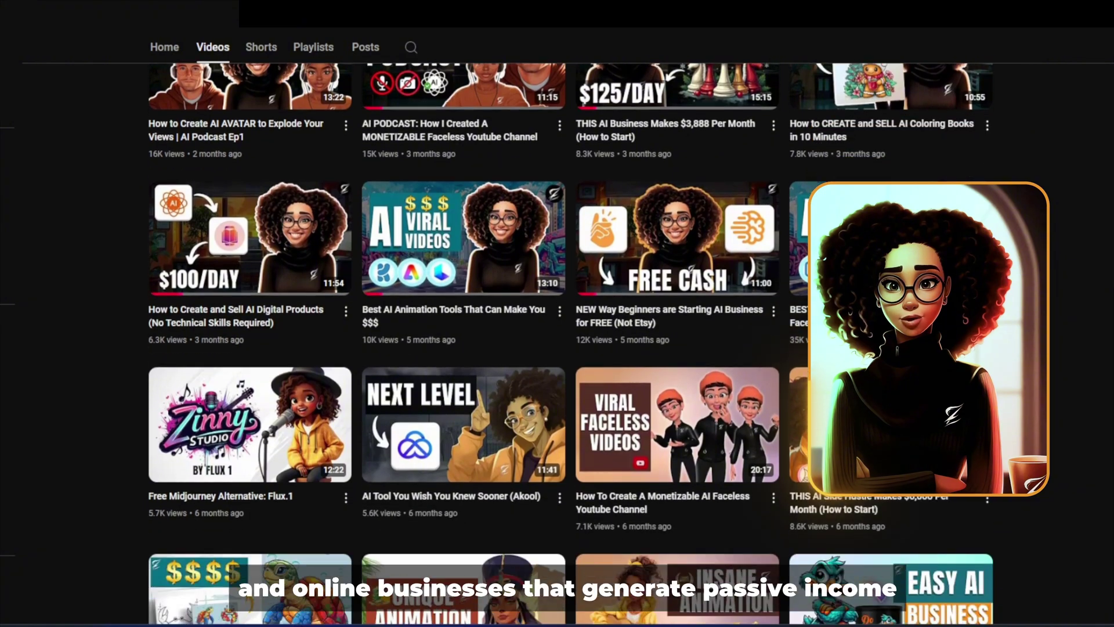
pyautogui.scroll(-8, 568, 325)
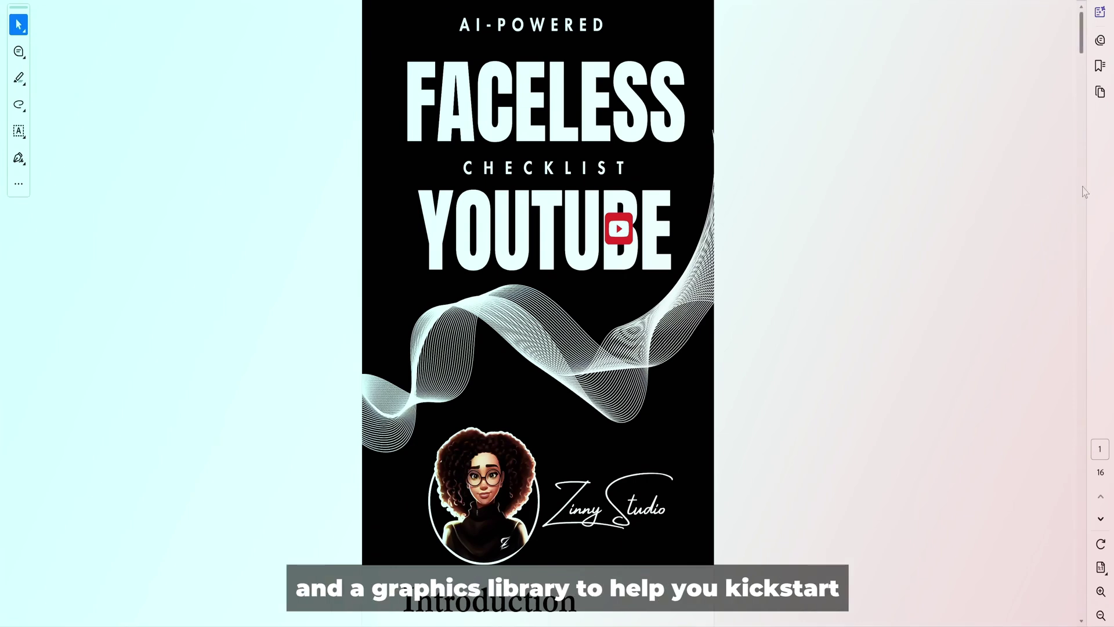
# Step: Scroll the Faceless YouTube checklist to its Introduction, then start generating the squirrel-car video
pyautogui.scroll(-4, 1041, 223)
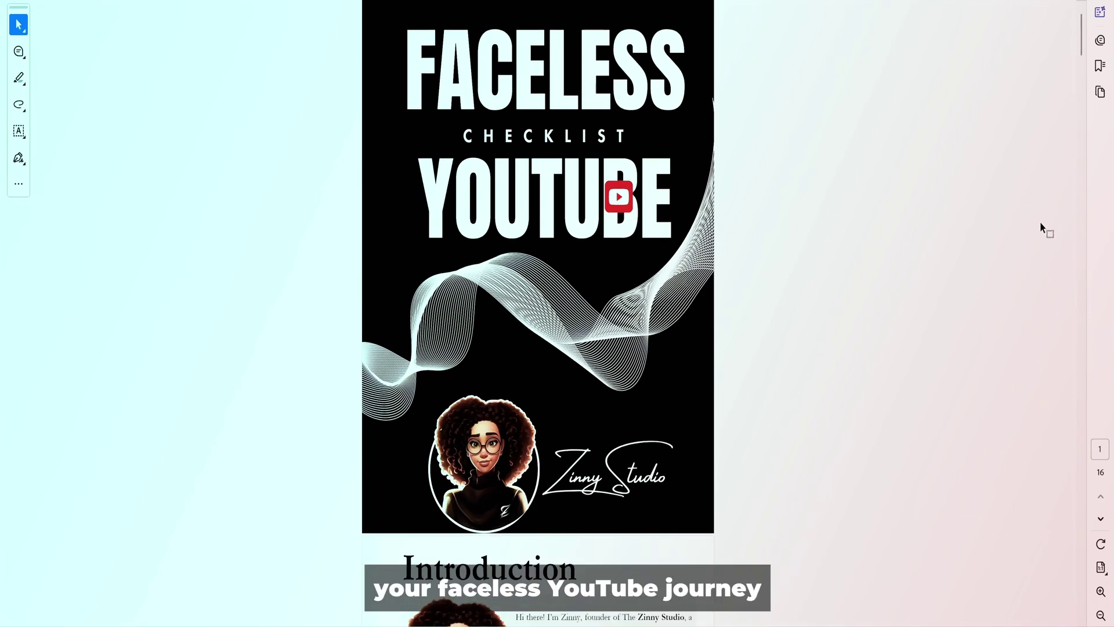
pyautogui.scroll(-8, 1041, 226)
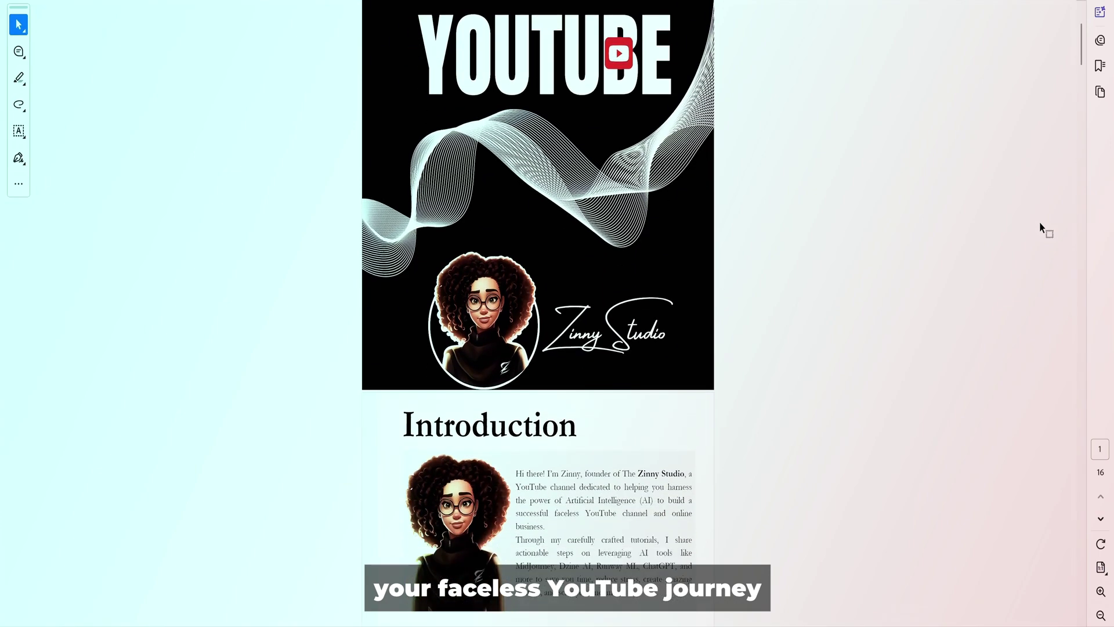
pyautogui.scroll(-7, 1038, 238)
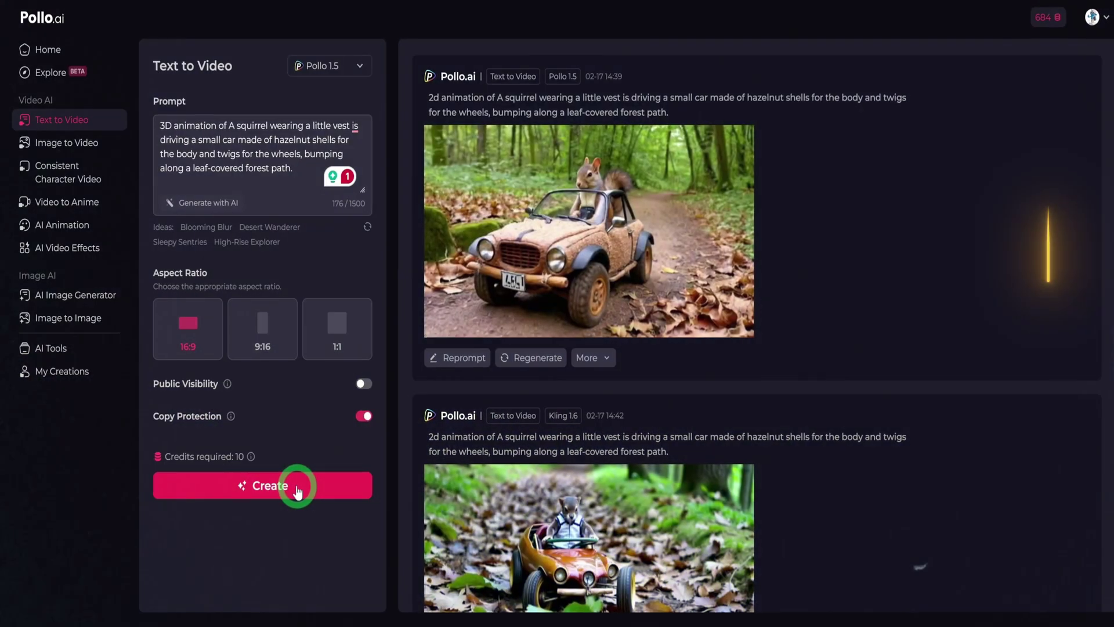
pyautogui.click(297, 491)
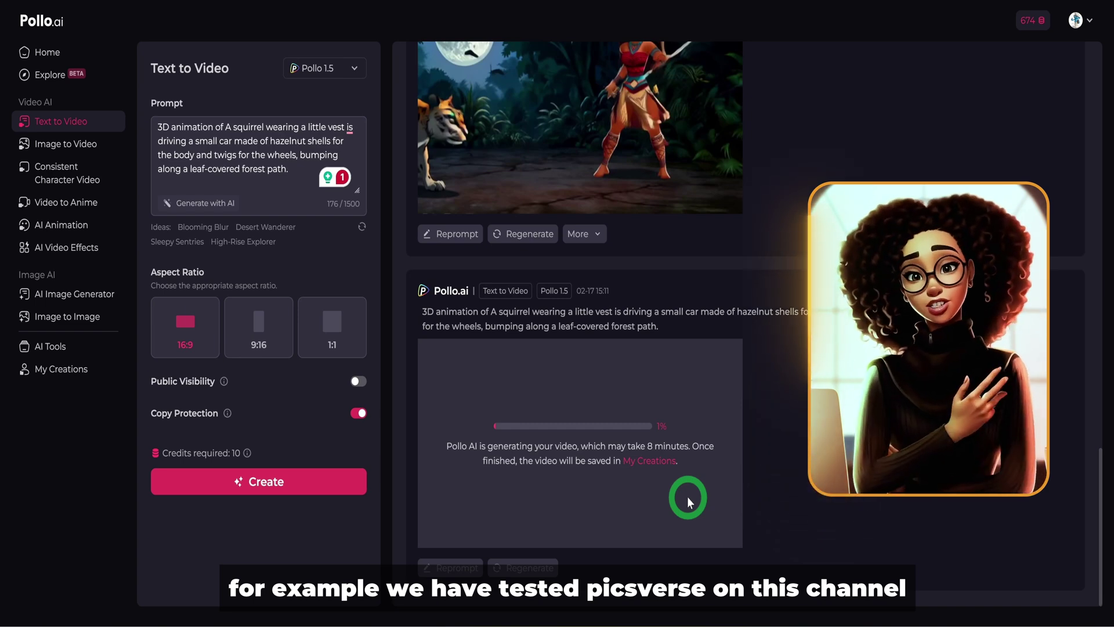
# Step: Generate the squirrel-car video with PixVerse V3, 3D Animation style, Normal mode, 5s, 540P
pyautogui.click(324, 68)
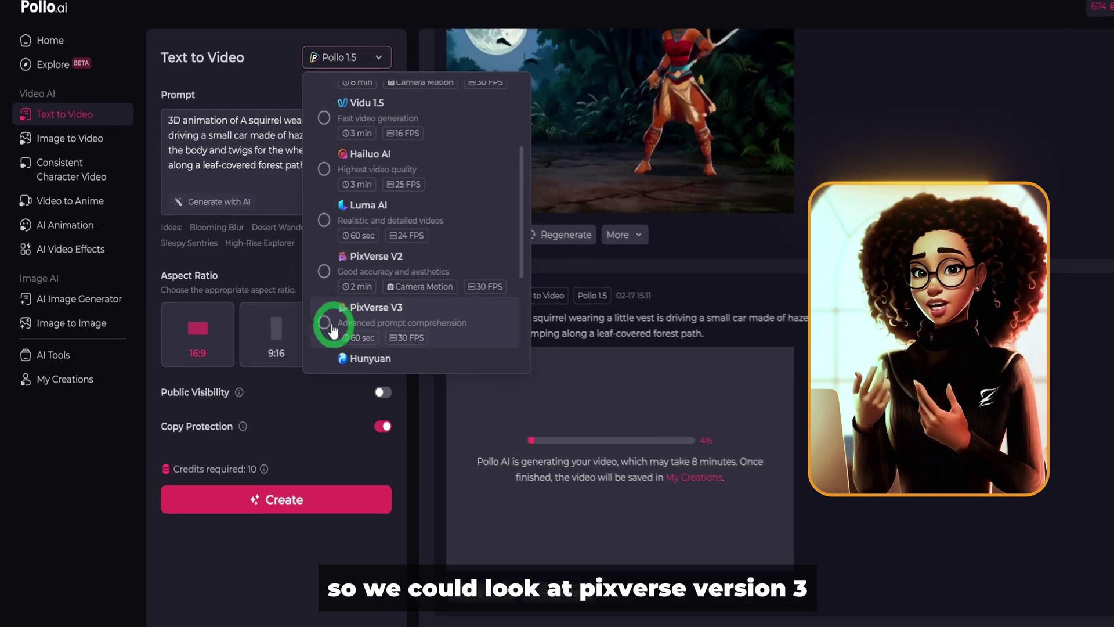
pyautogui.click(332, 331)
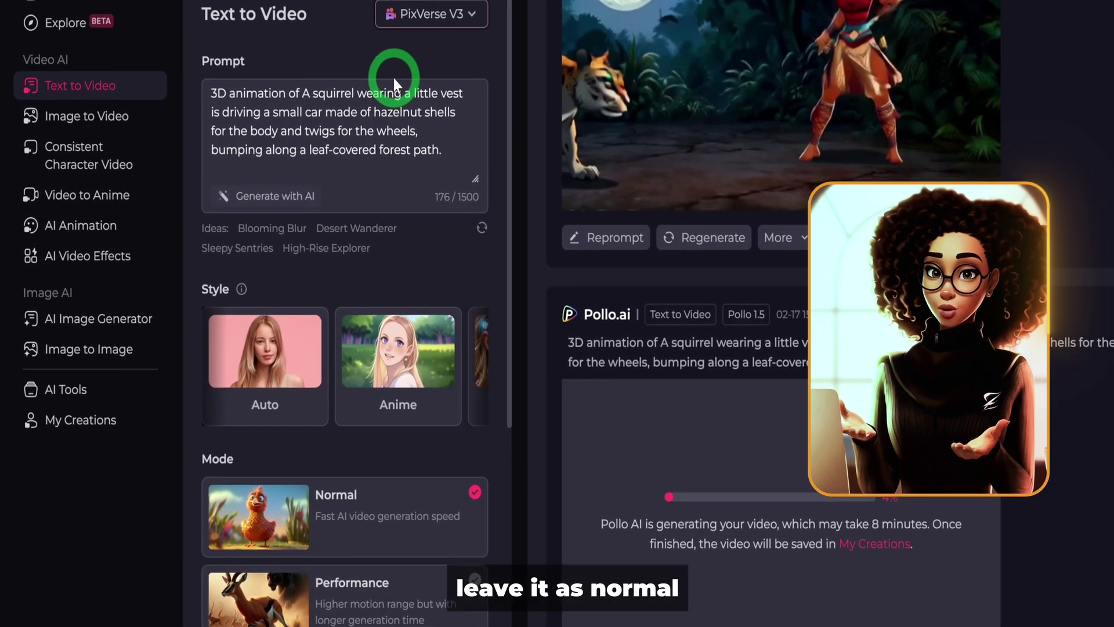
pyautogui.click(364, 345)
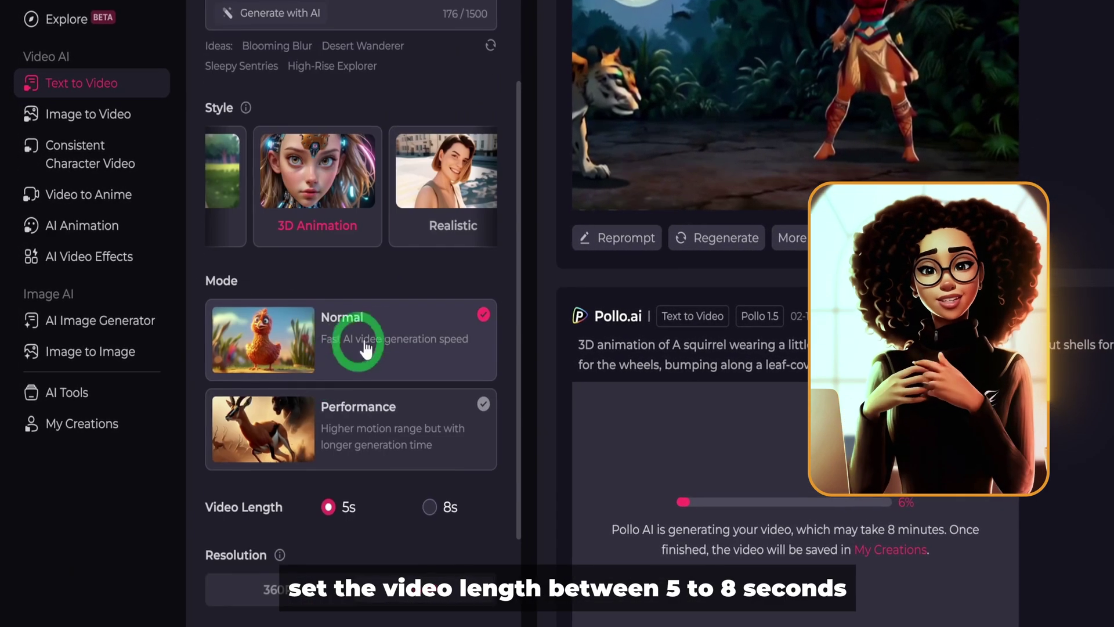
pyautogui.click(367, 449)
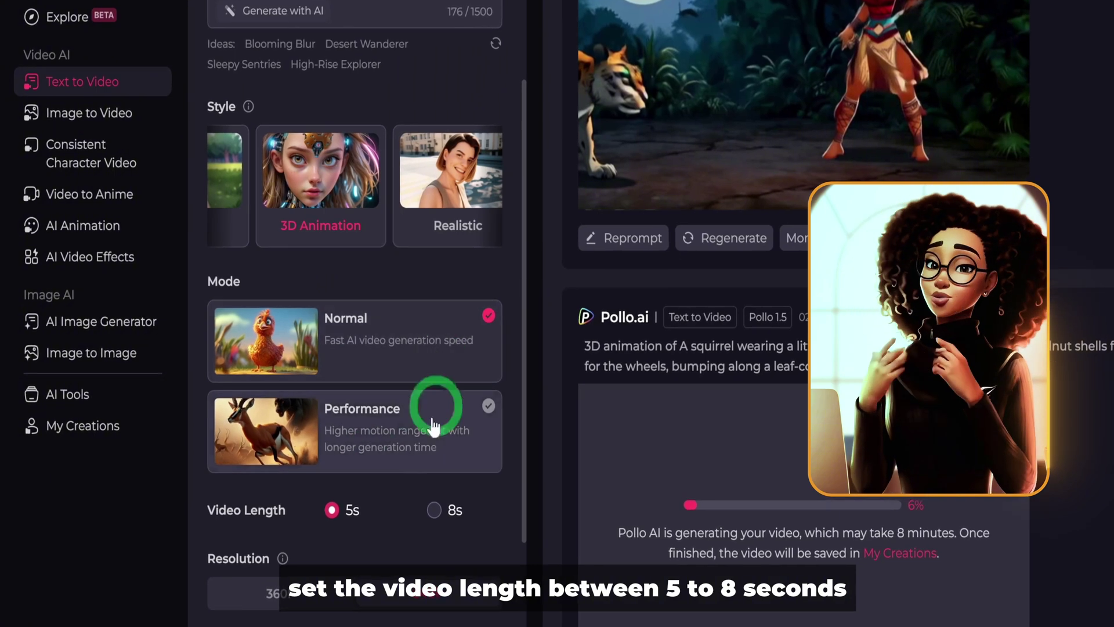
pyautogui.click(436, 362)
pyautogui.scroll(-3, 509, 341)
pyautogui.click(435, 328)
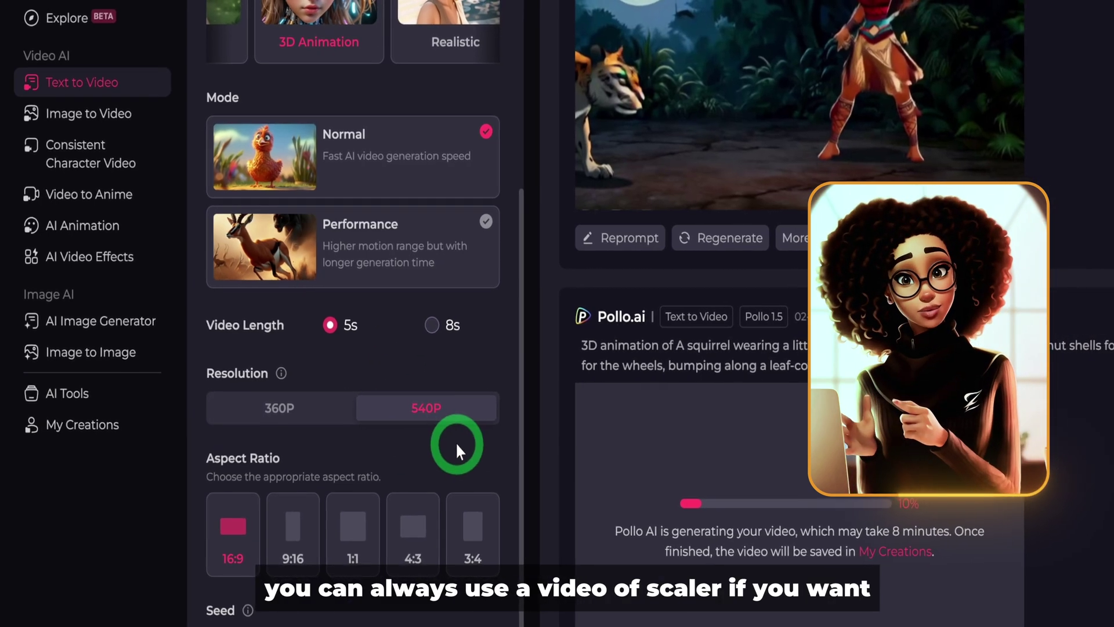
pyautogui.scroll(-3, 437, 427)
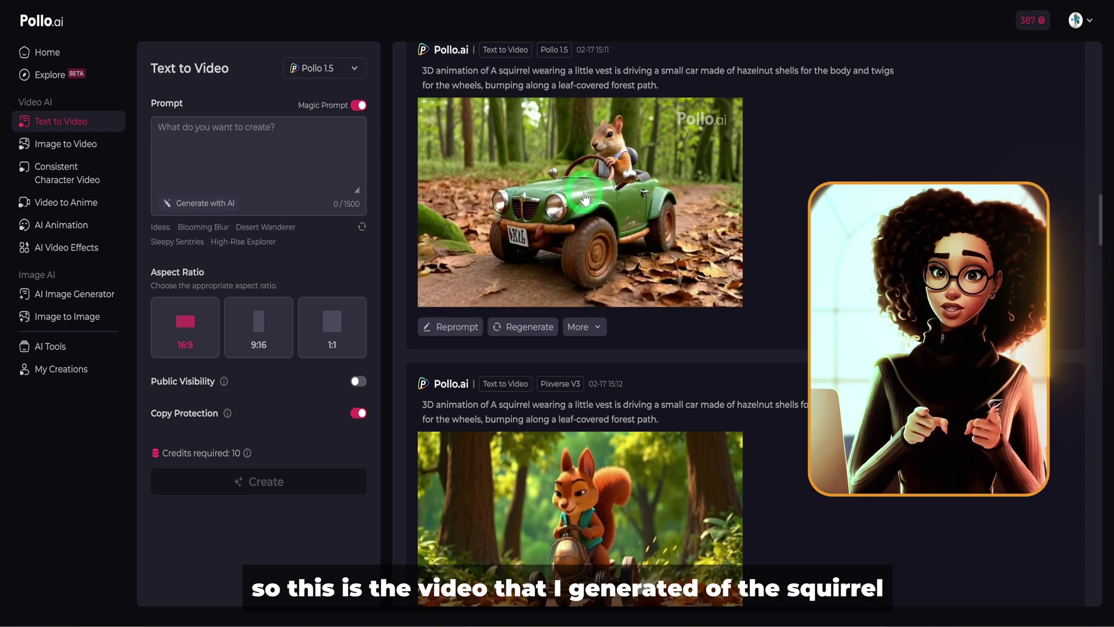
# Step: Preview the green-car squirrel video, then open the PixVerse V3 3D squirrel video's details
pyautogui.click(585, 199)
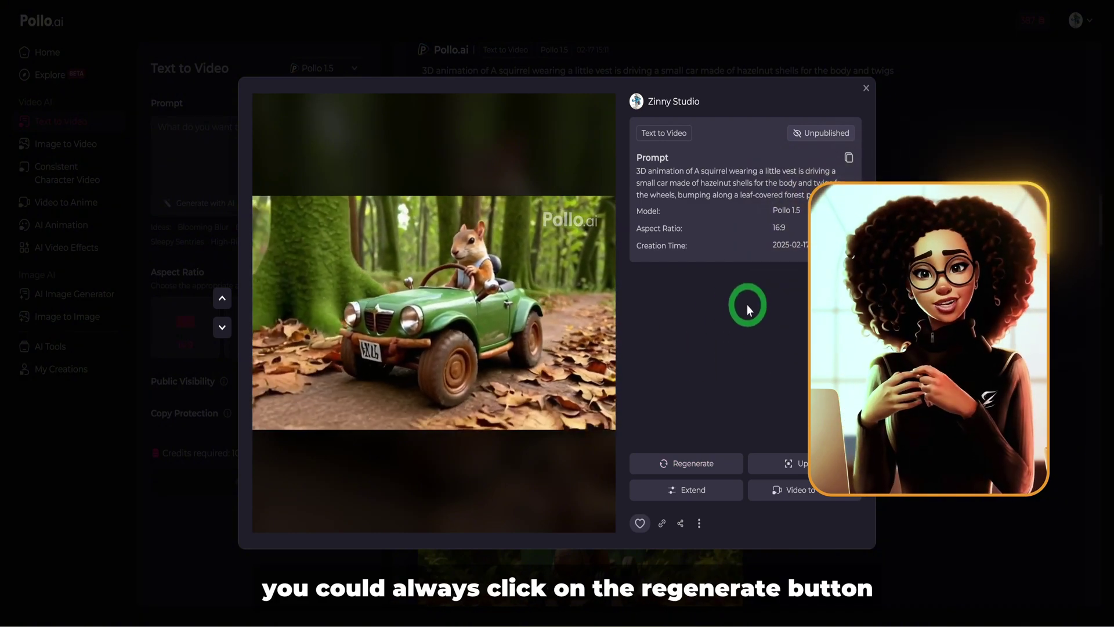
pyautogui.moveTo(597, 406)
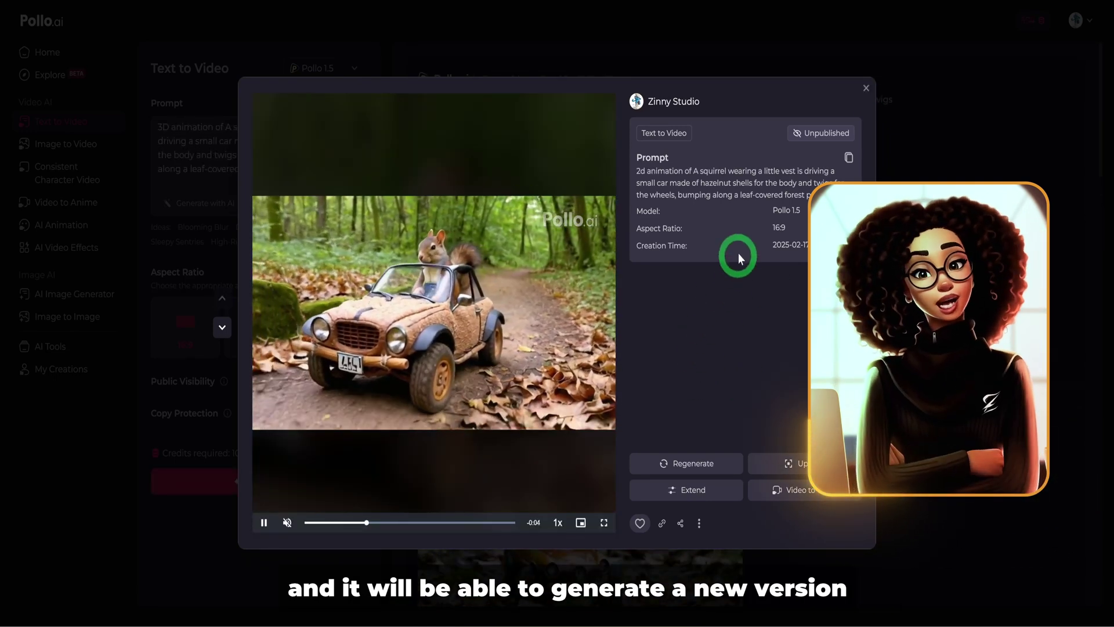
pyautogui.click(866, 86)
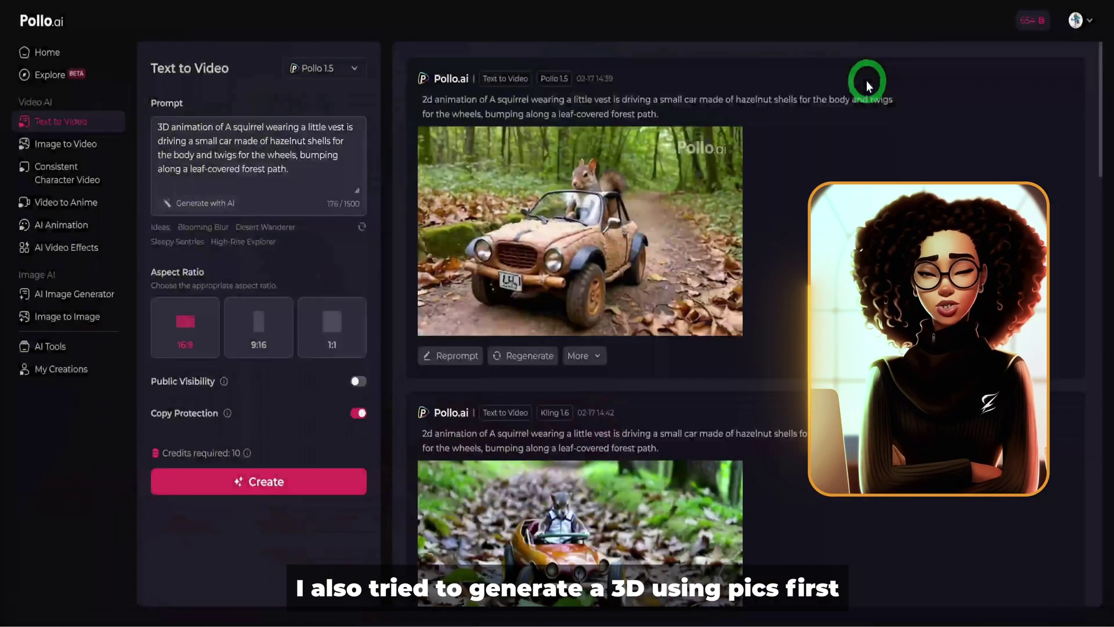
pyautogui.scroll(-7, 840, 164)
pyautogui.scroll(8, 838, 161)
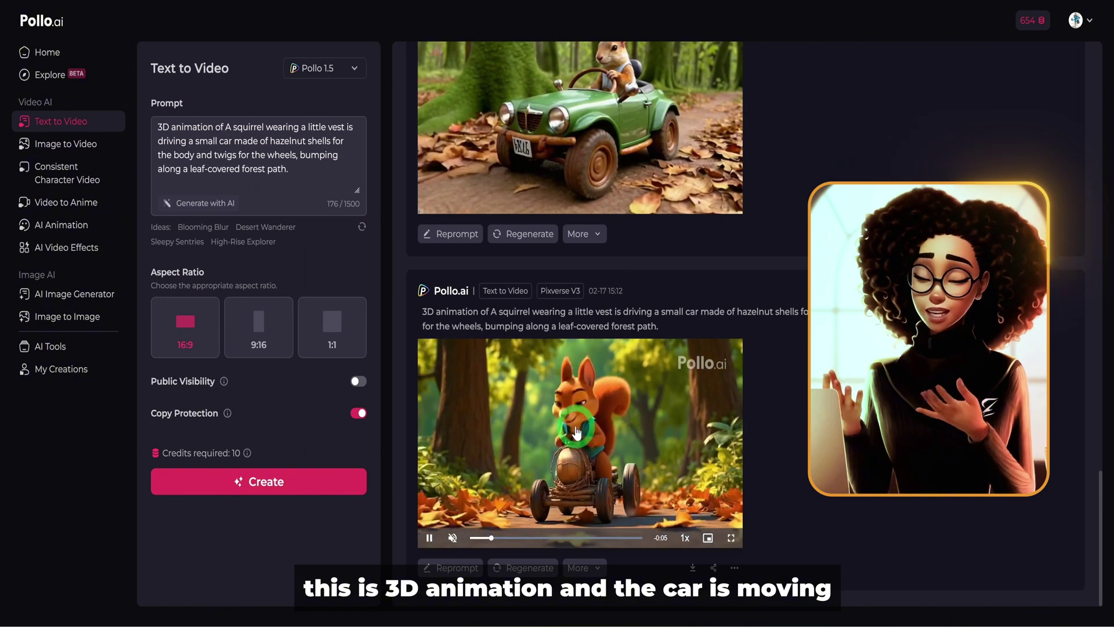
pyautogui.click(565, 421)
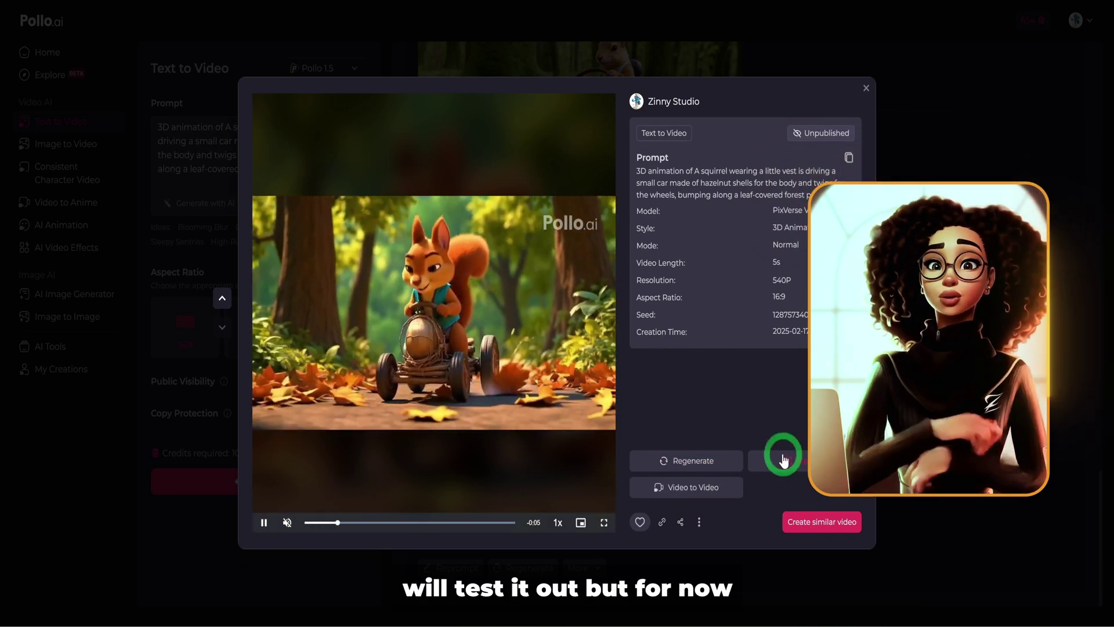
# Step: Upscale the 3D squirrel video to HD using Standard Mode
pyautogui.click(802, 470)
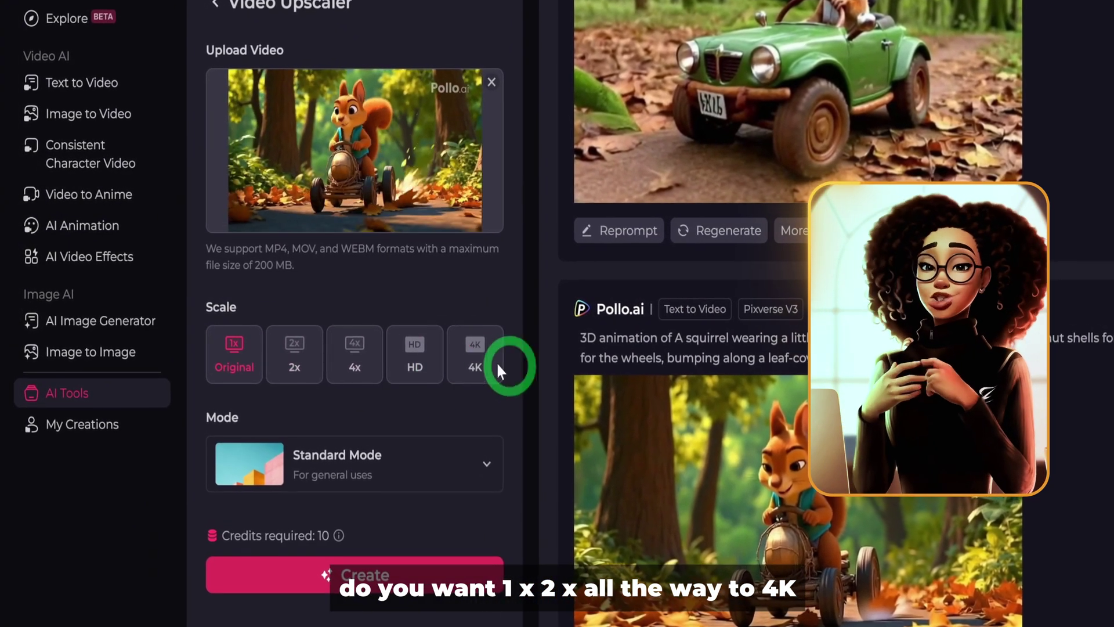
pyautogui.click(440, 474)
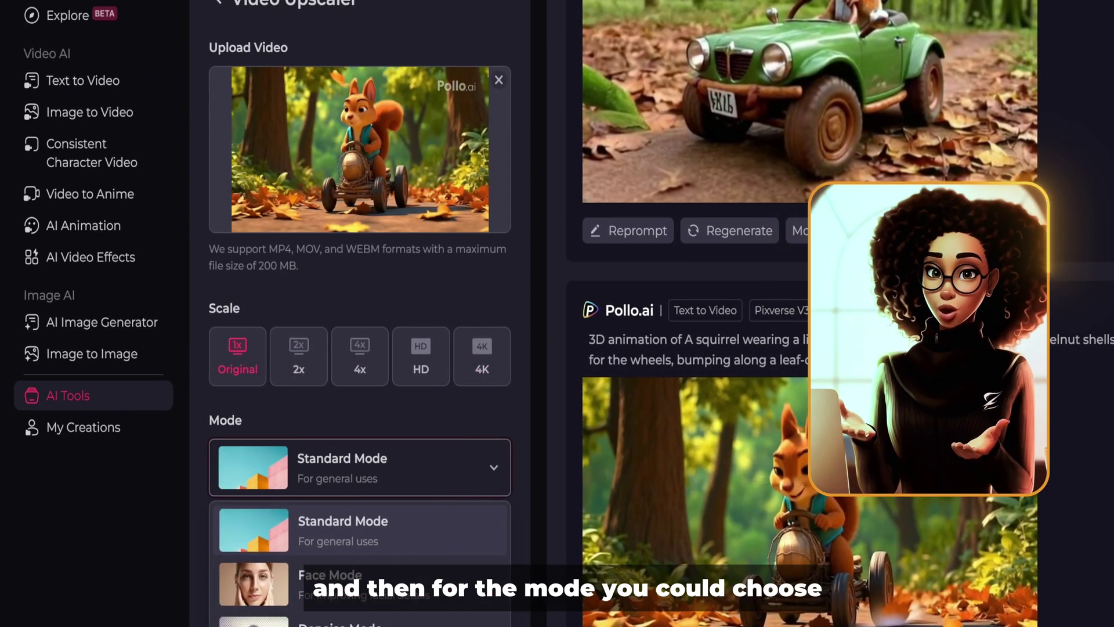
pyautogui.click(412, 525)
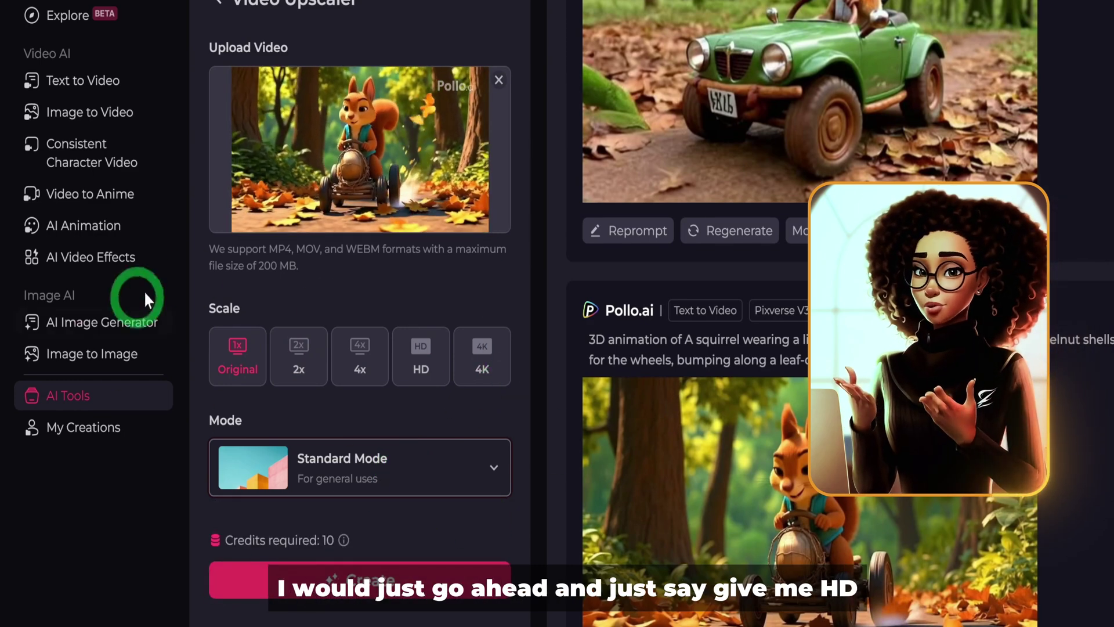
pyautogui.click(423, 374)
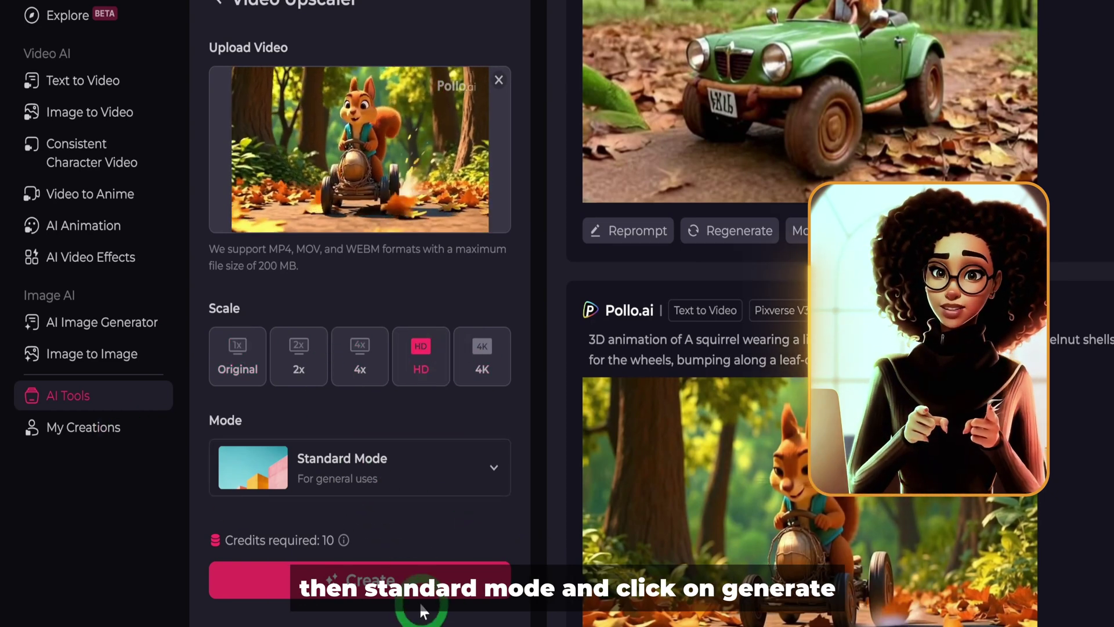
pyautogui.click(414, 574)
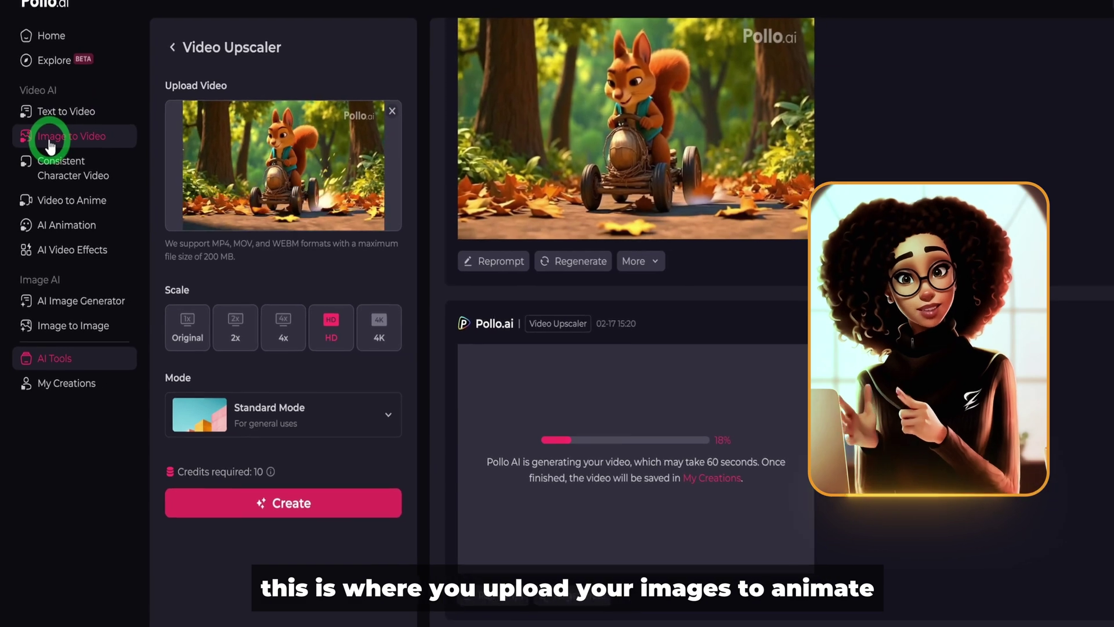
# Step: In Image to Video, confirm the uploaded monster image and enter the prompt 'Monster walking forward'
pyautogui.click(52, 139)
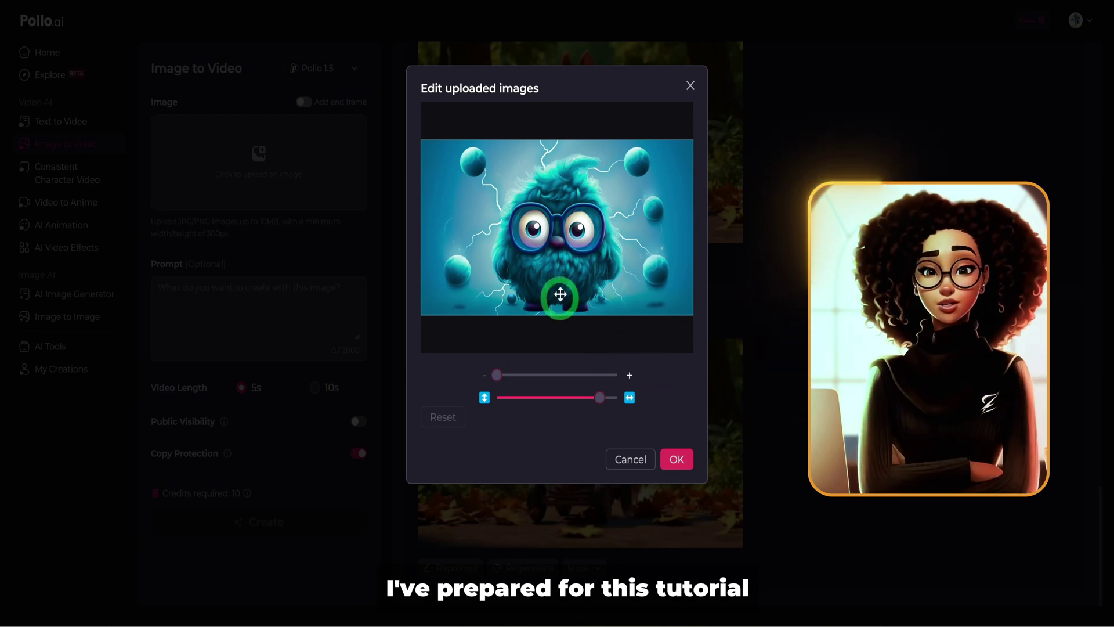
pyautogui.click(678, 460)
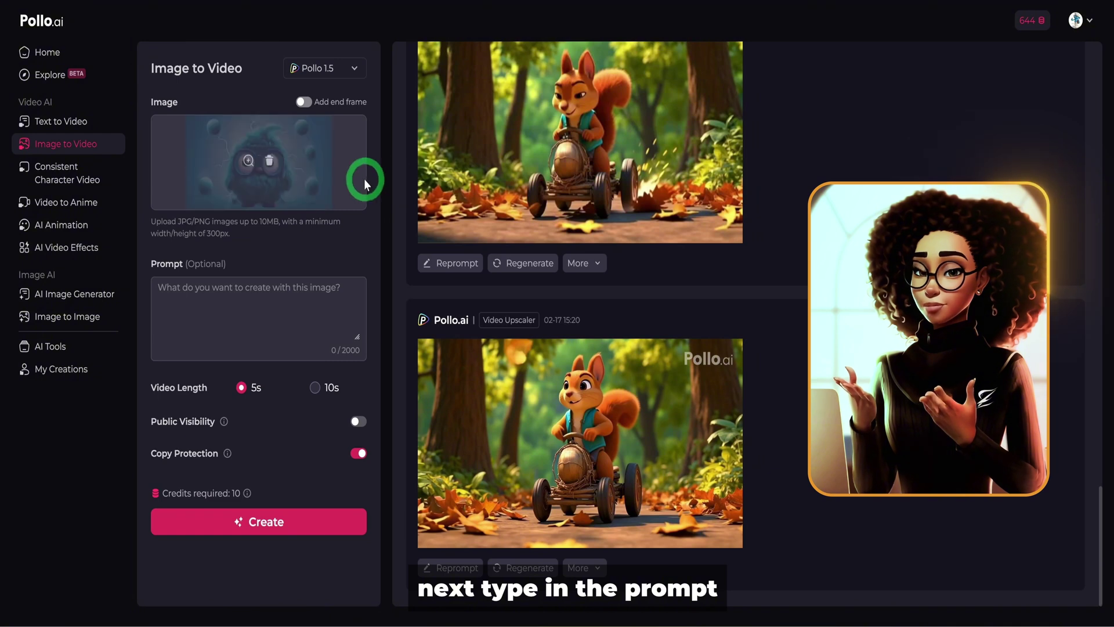
pyautogui.click(238, 332)
pyautogui.write('Monster walking forward')
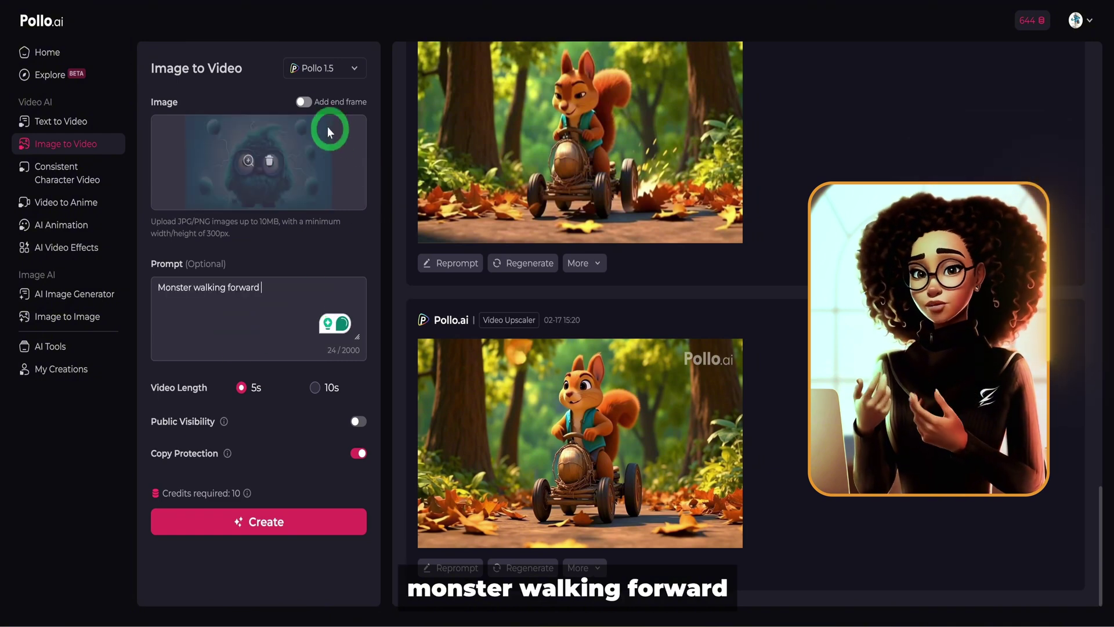
# Step: Select the Kling 1.6 model and start generating the monster walking video
pyautogui.click(341, 72)
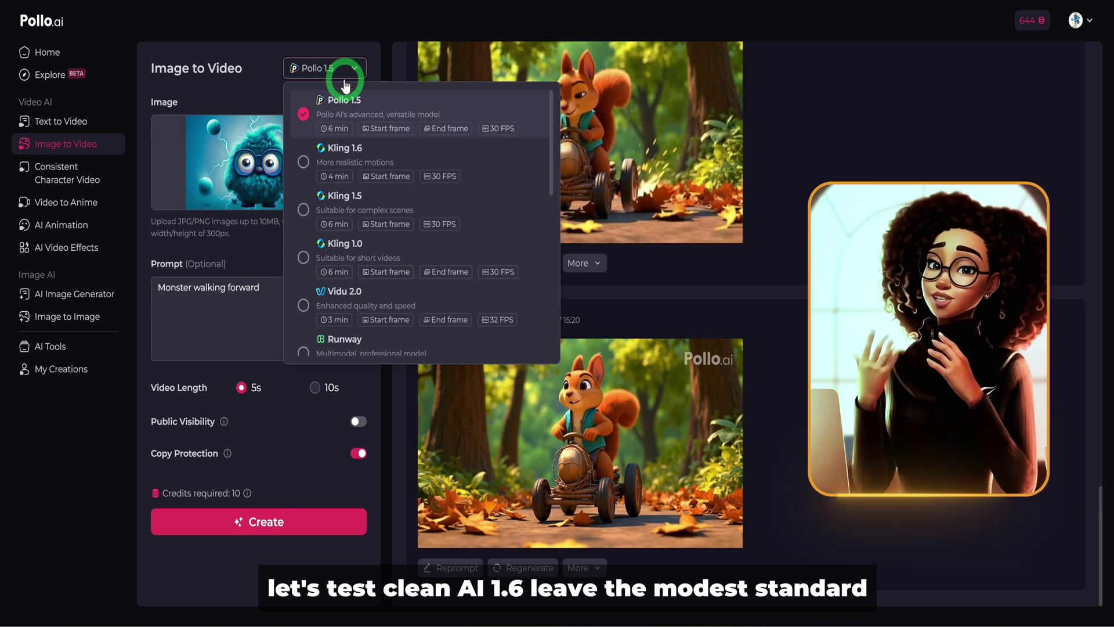
pyautogui.click(303, 163)
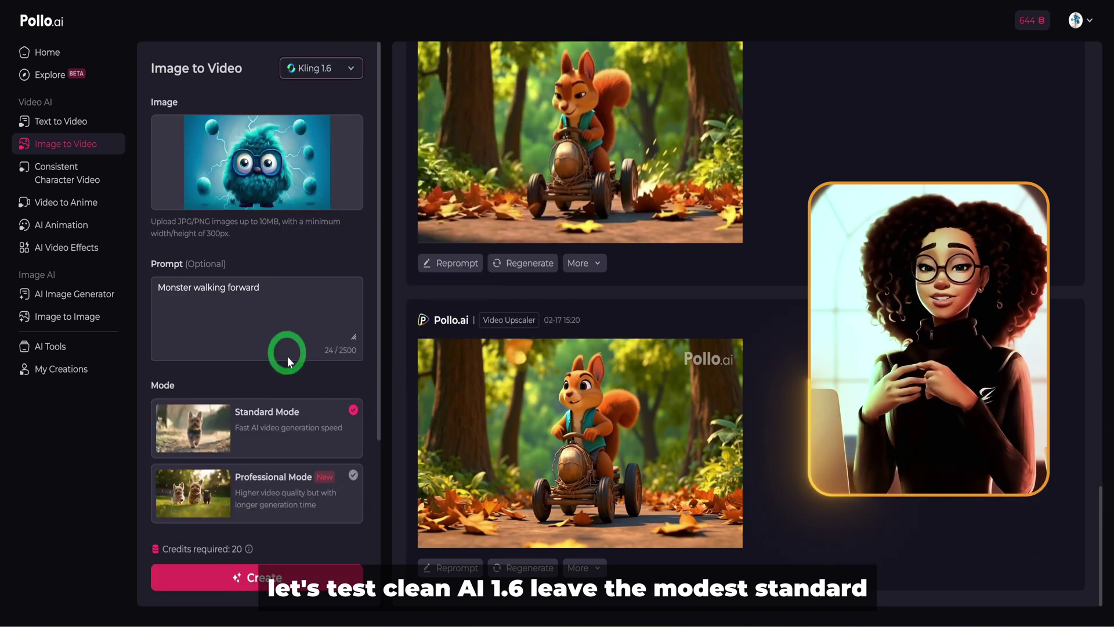
pyautogui.scroll(-1, 305, 404)
pyautogui.scroll(-3, 336, 422)
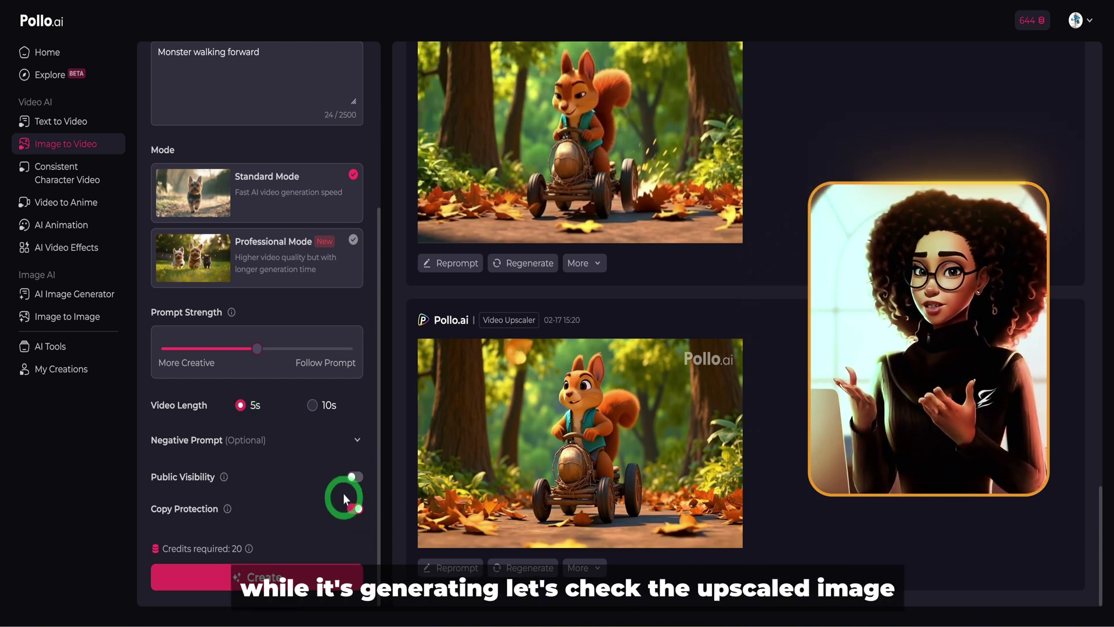
pyautogui.click(294, 562)
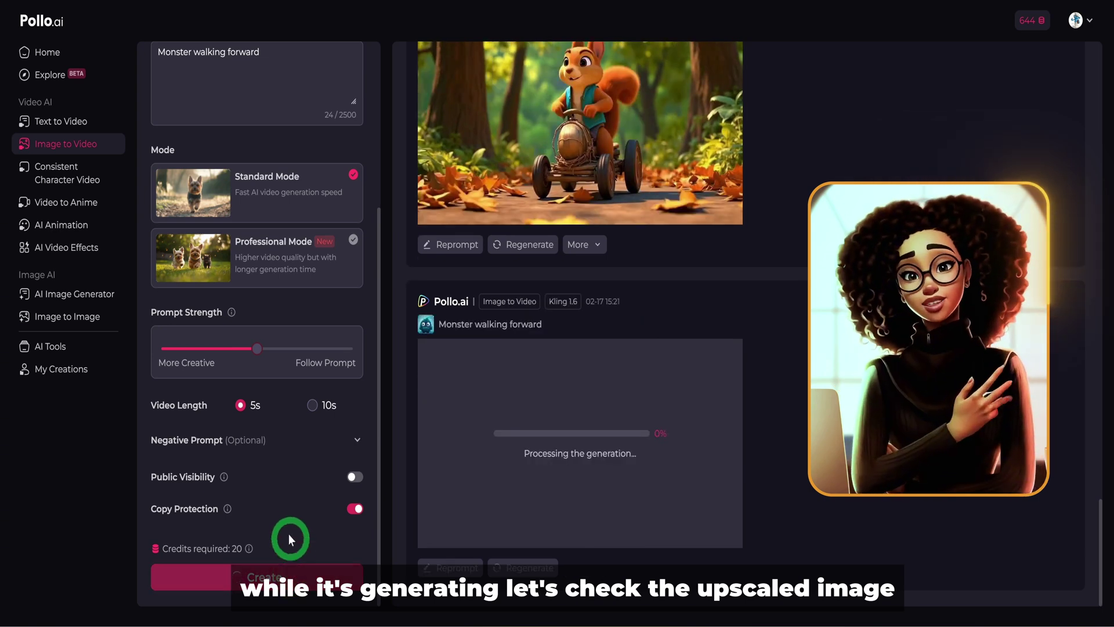
# Step: Watch the HD-upscaled squirrel video full screen, then exit back to the creations feed
pyautogui.scroll(3, 586, 418)
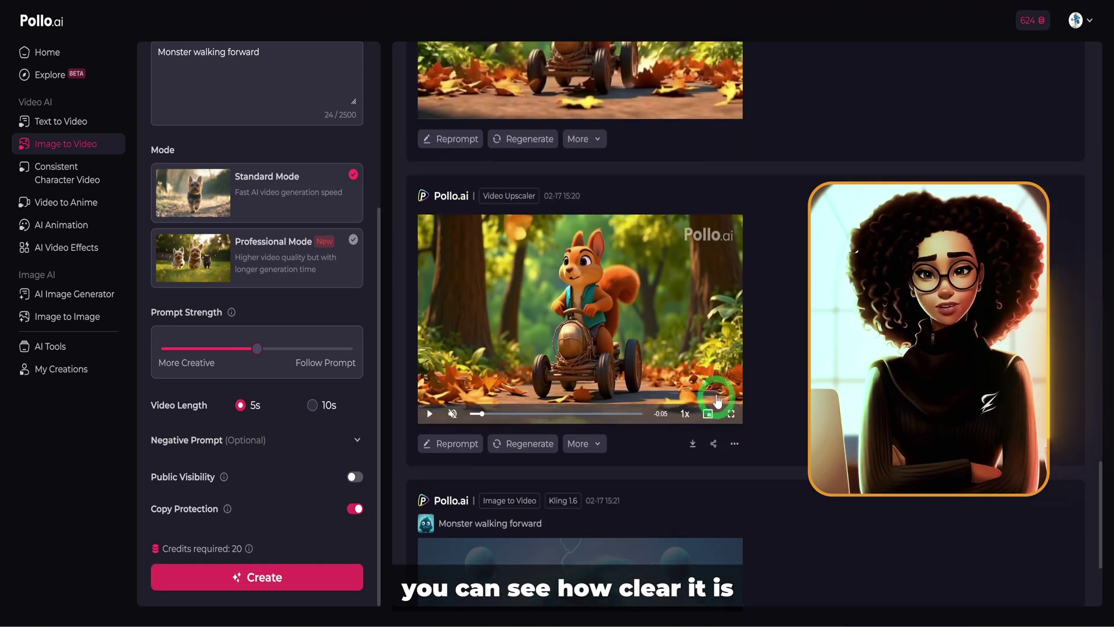
pyautogui.click(600, 319)
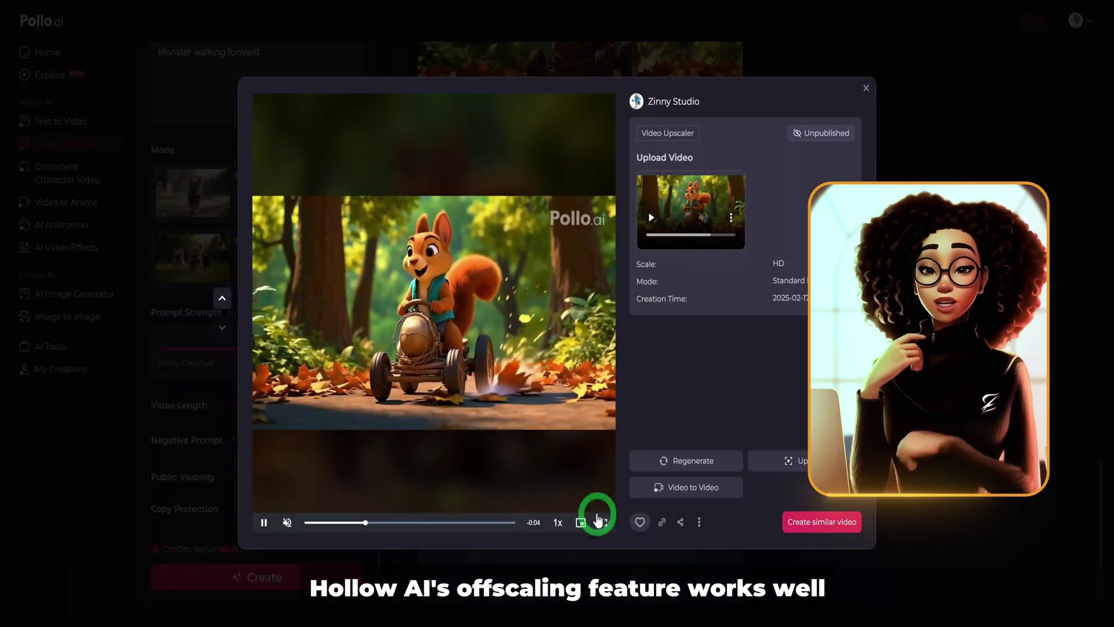
pyautogui.click(602, 521)
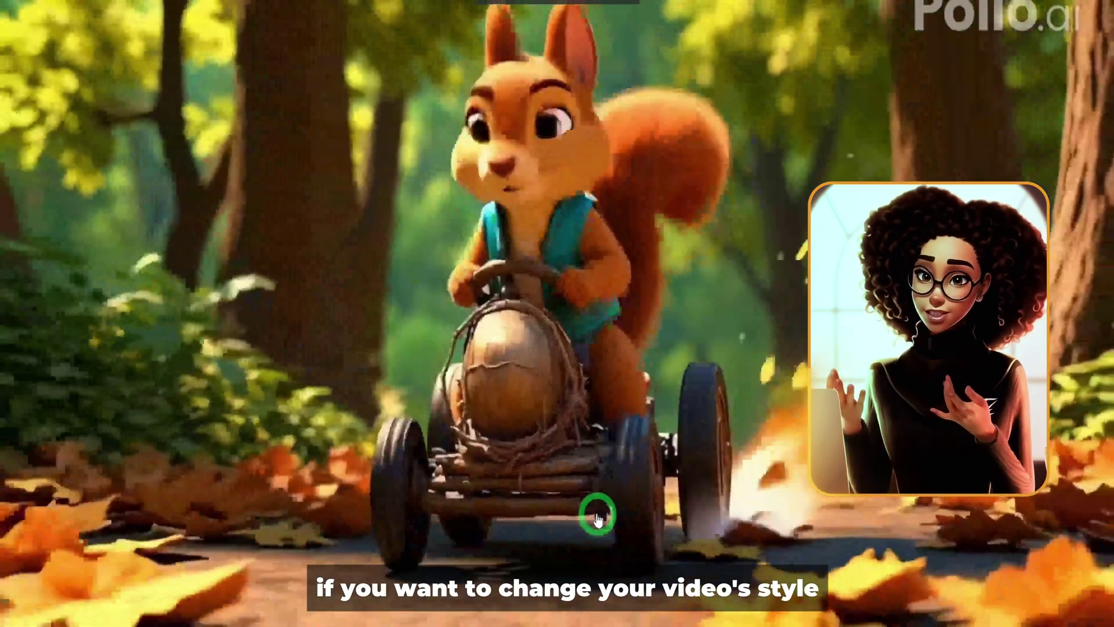
pyautogui.press('Escape')
pyautogui.press('Escape')
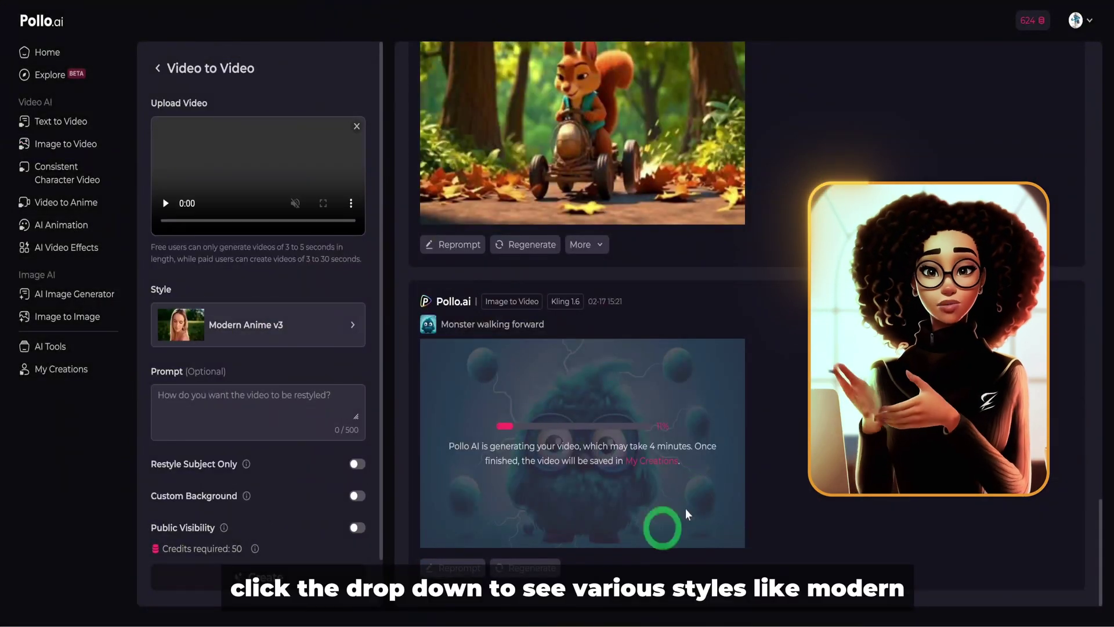
# Step: Send the squirrel clip to Video to Video and pick the Cute Anime v3 style
pyautogui.click(242, 327)
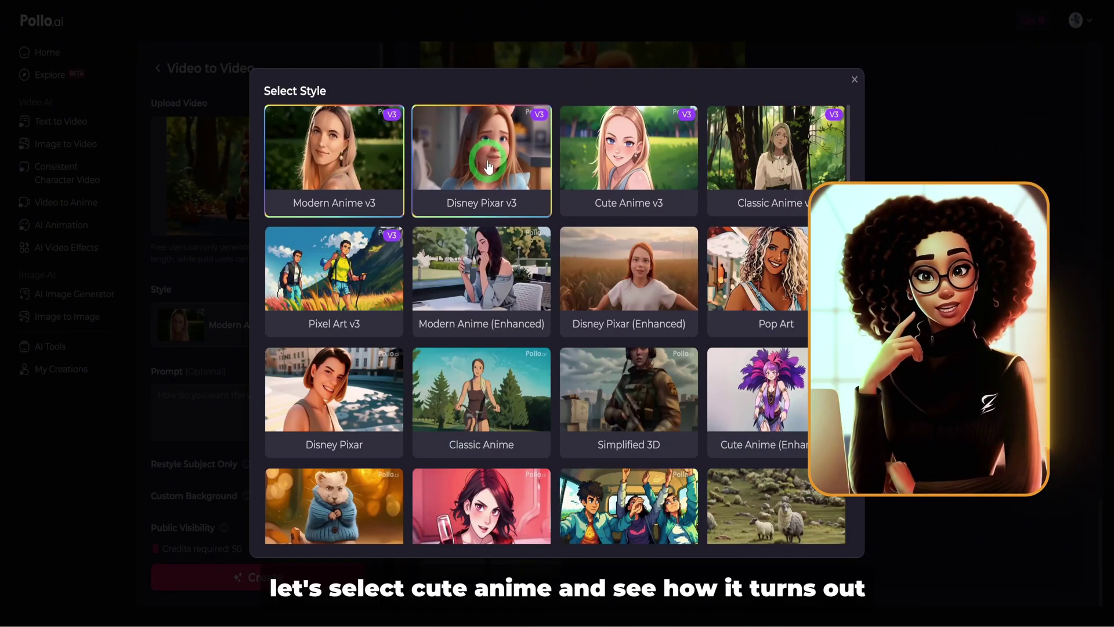
pyautogui.click(629, 157)
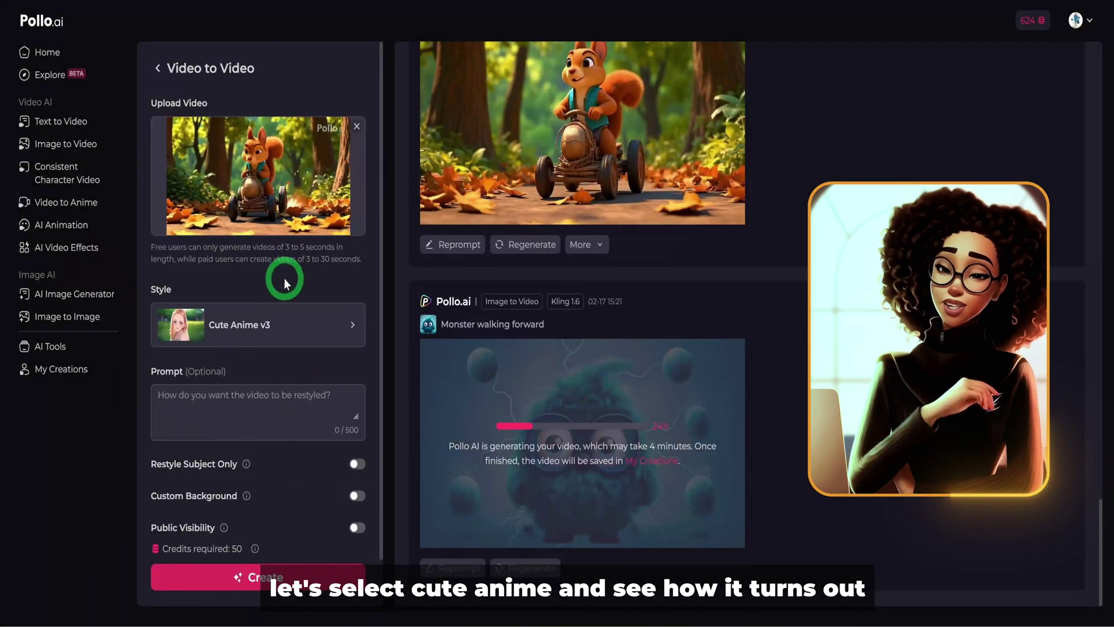
pyautogui.scroll(-1, 246, 411)
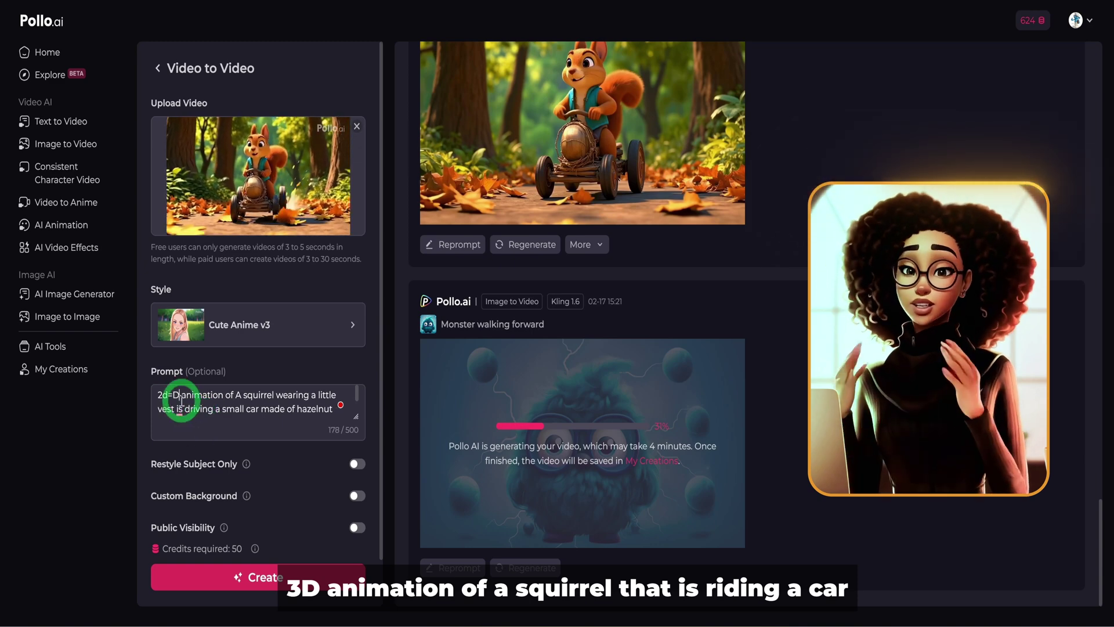
# Step: Delete the stray '=' at the start of the prompt and turn Copy Protection on
pyautogui.press('BackSpace')
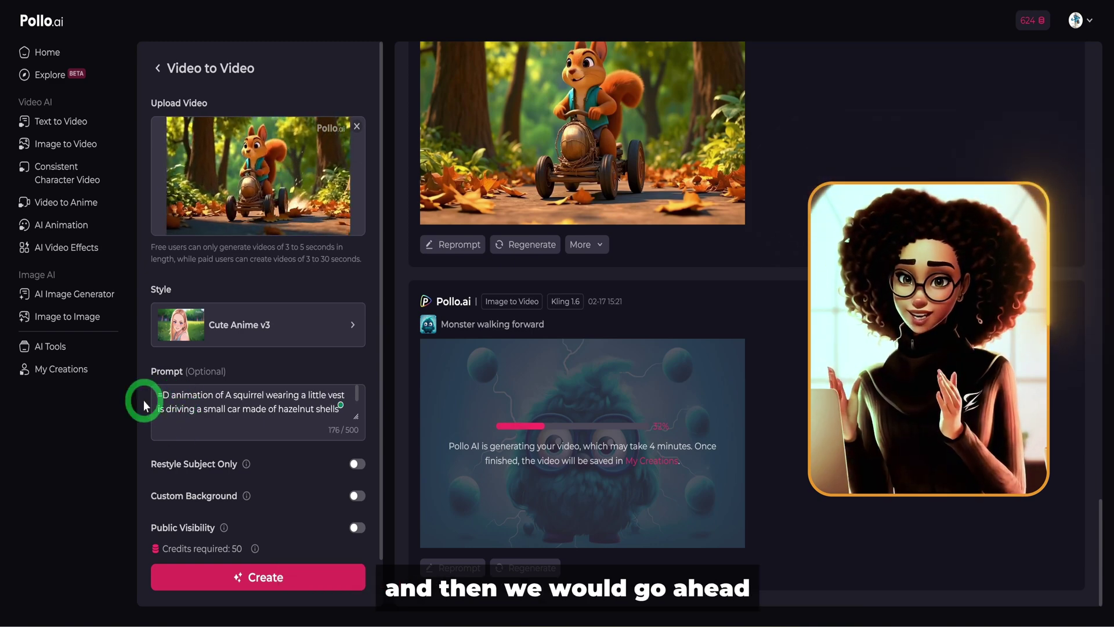
pyautogui.click(162, 412)
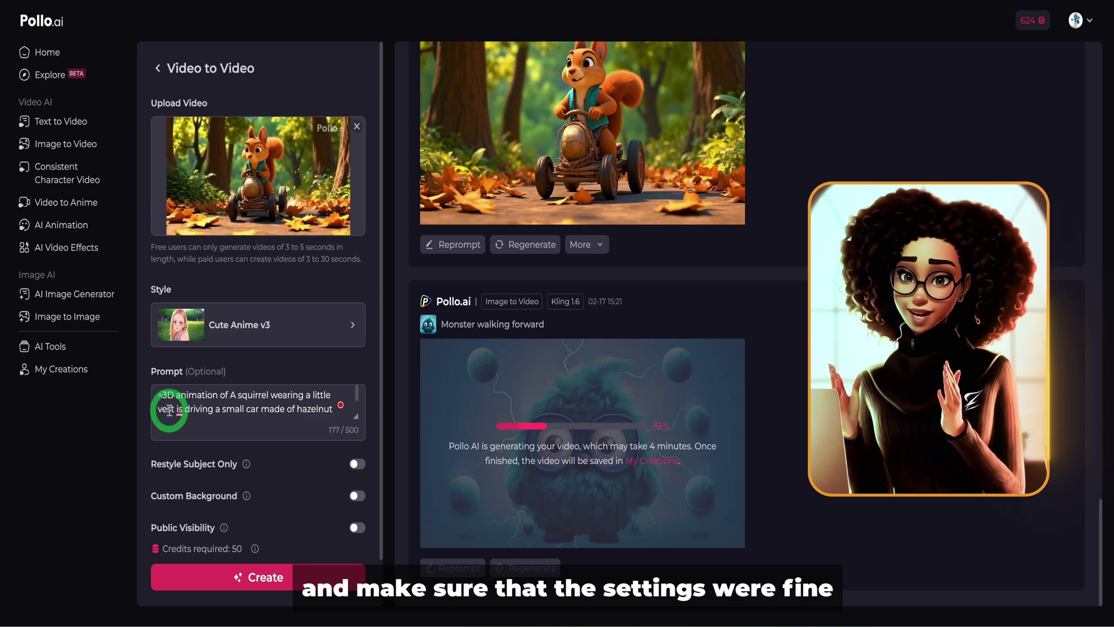
pyautogui.click(163, 398)
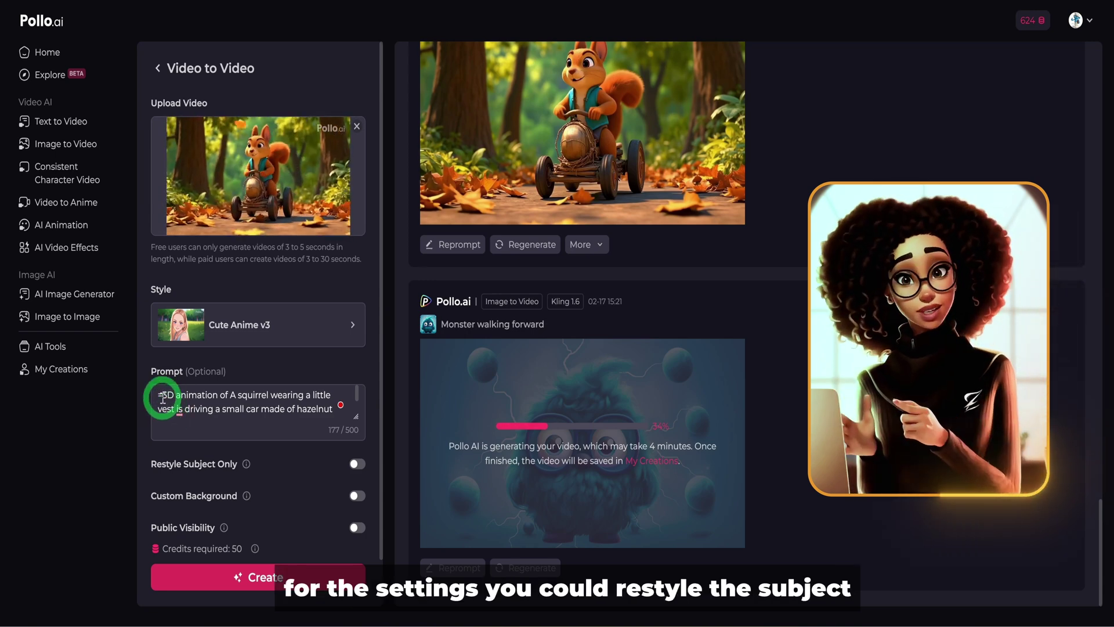
pyautogui.press('Delete')
pyautogui.scroll(-1, 273, 447)
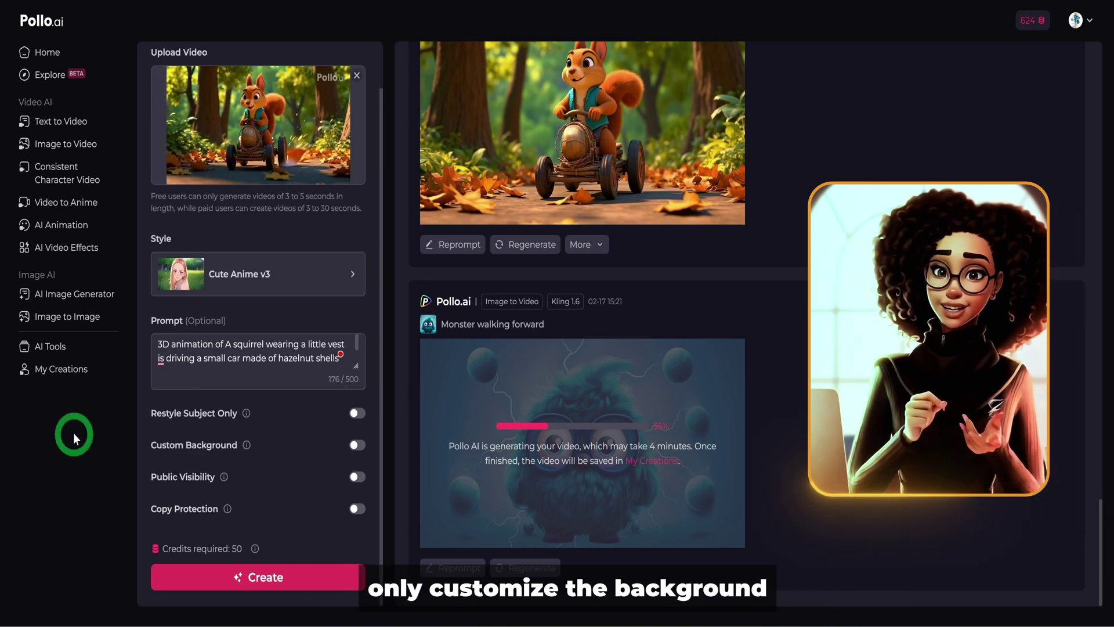
pyautogui.click(150, 462)
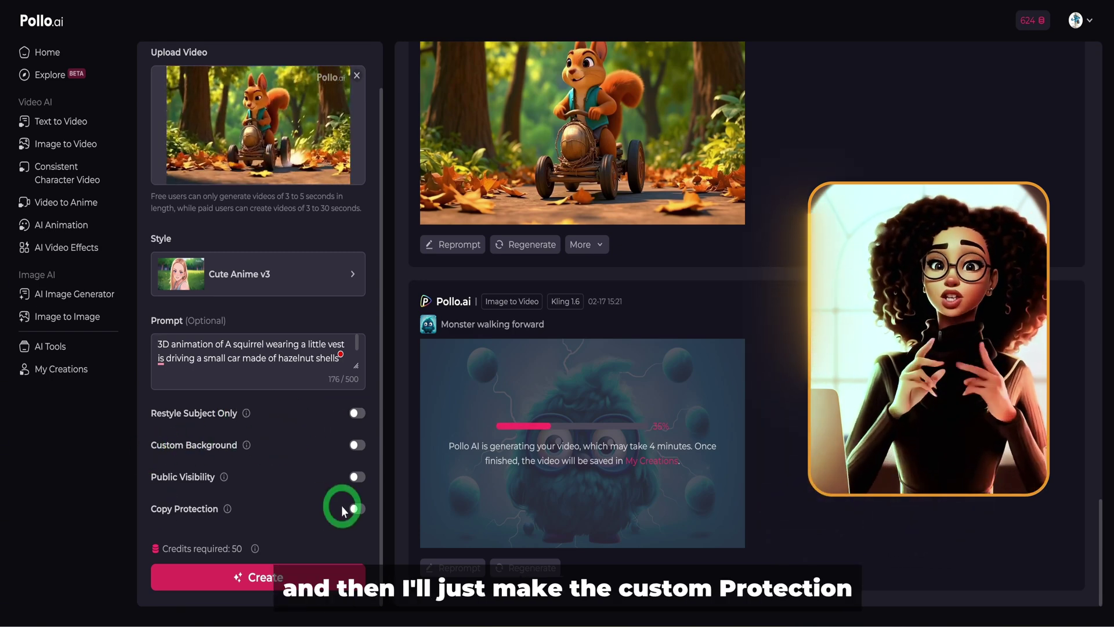
pyautogui.click(356, 509)
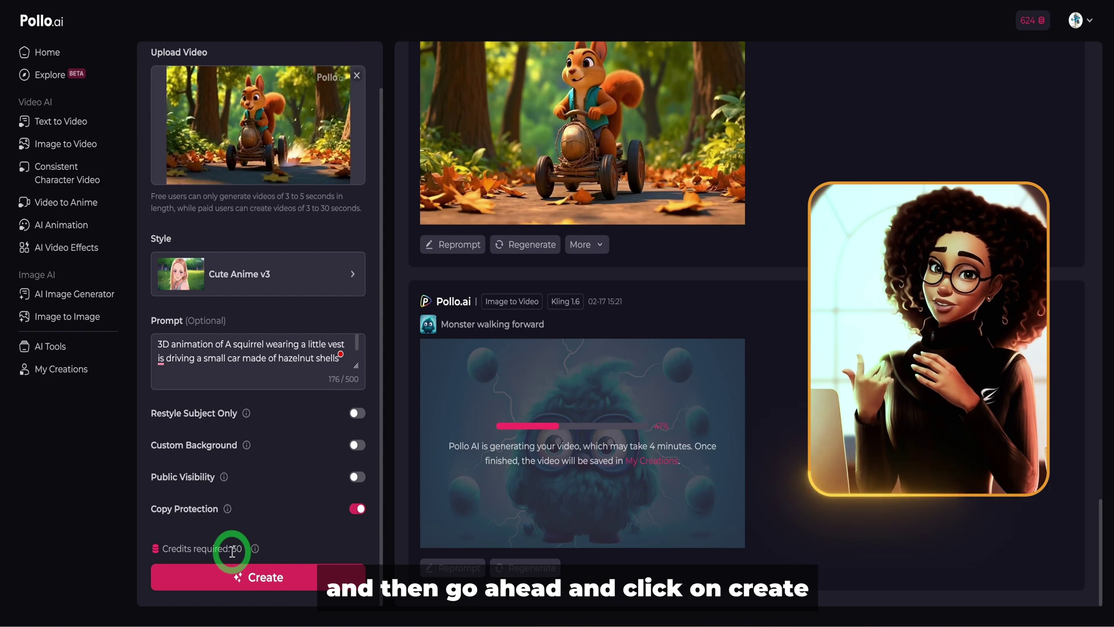
# Step: Start generating the cute anime squirrel video and play the finished monster clip
pyautogui.click(312, 577)
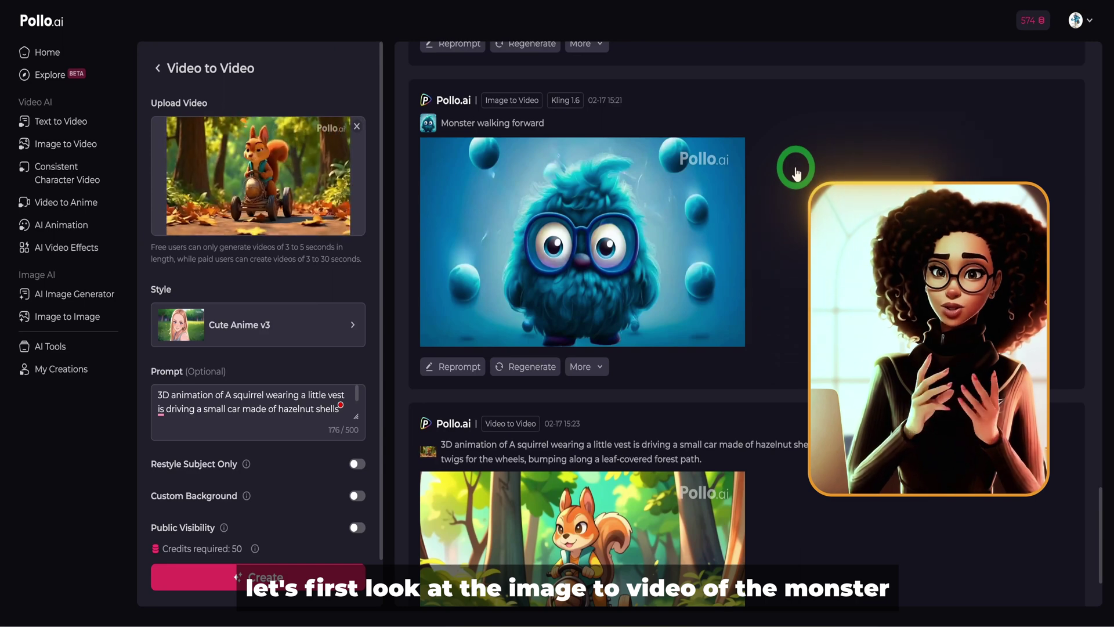
pyautogui.scroll(3, 811, 172)
pyautogui.scroll(-1, 811, 172)
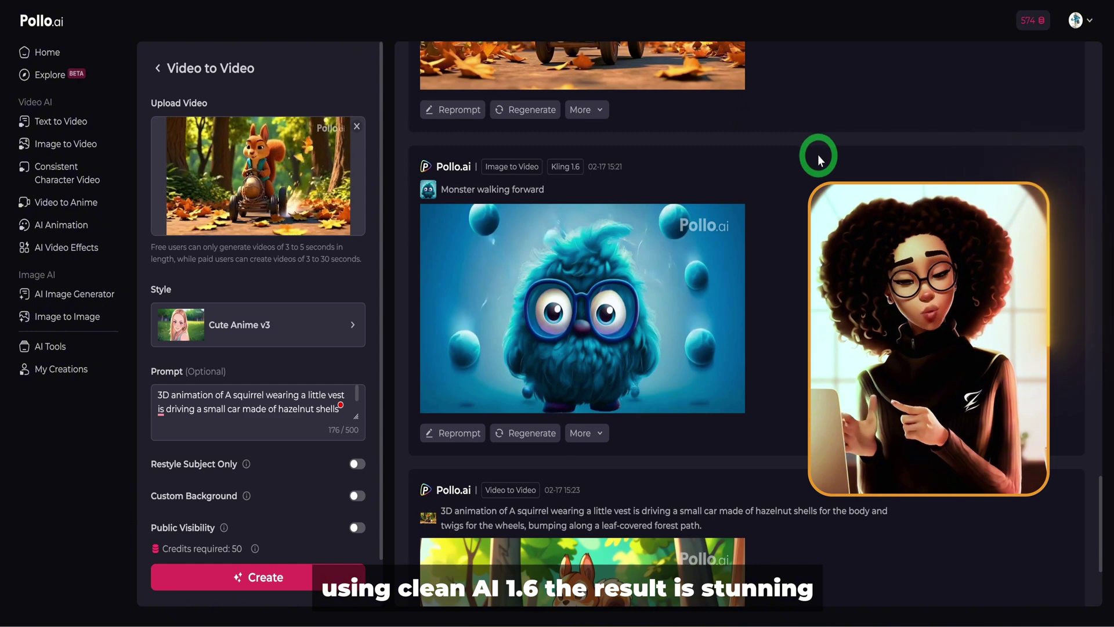
pyautogui.moveTo(707, 213)
pyautogui.click(586, 354)
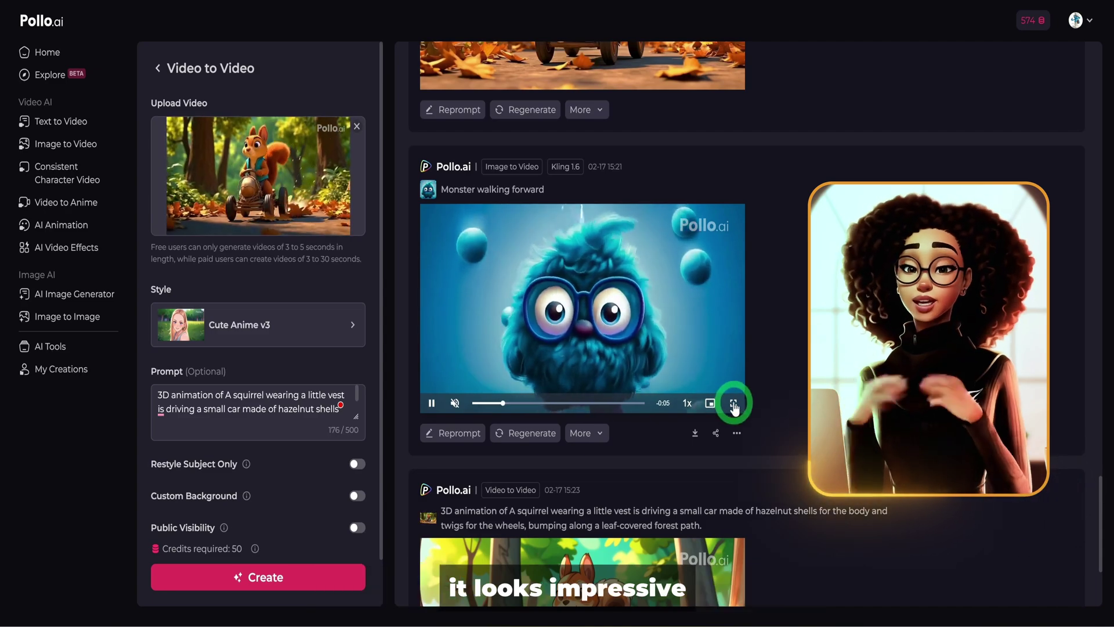
# Step: Watch the monster clip and the anime squirrel result full screen, then open Consistent Character Video
pyautogui.click(733, 402)
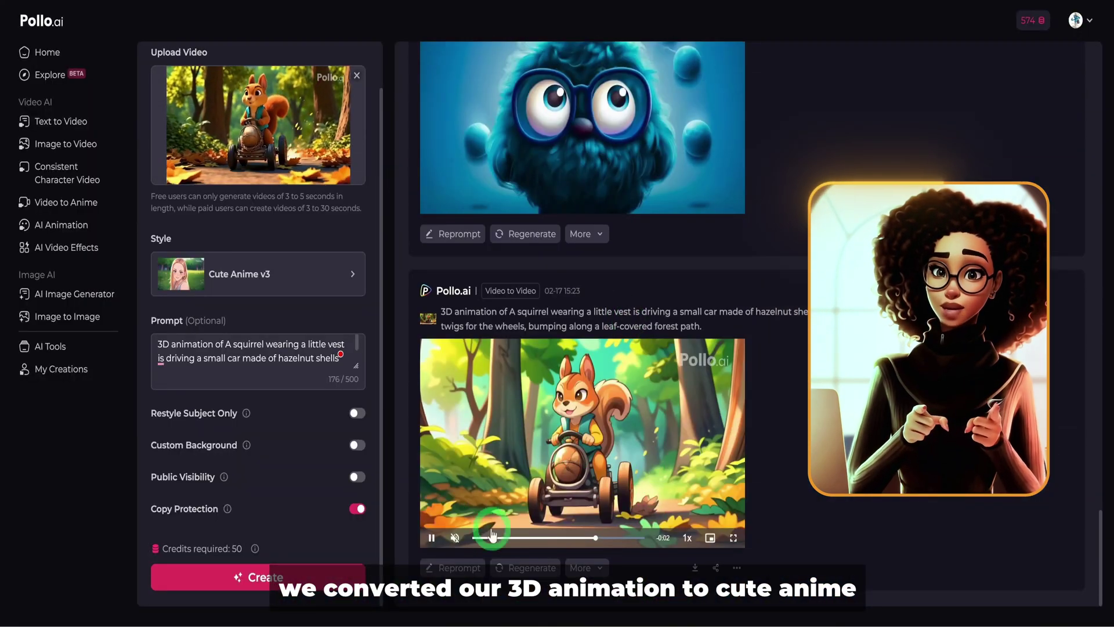
pyautogui.click(734, 537)
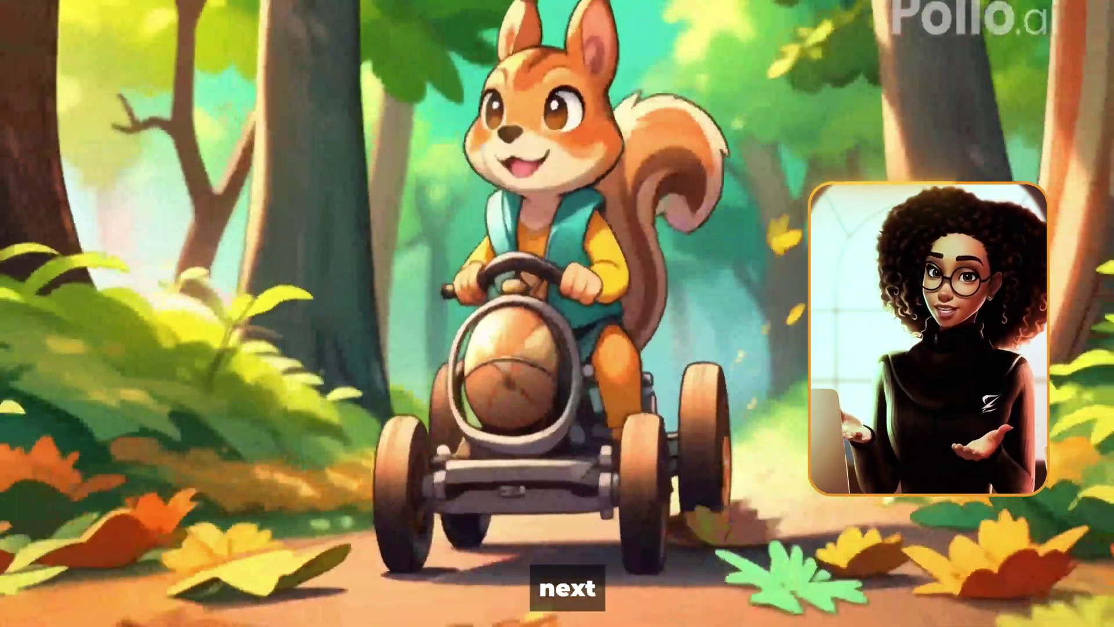
pyautogui.click(62, 177)
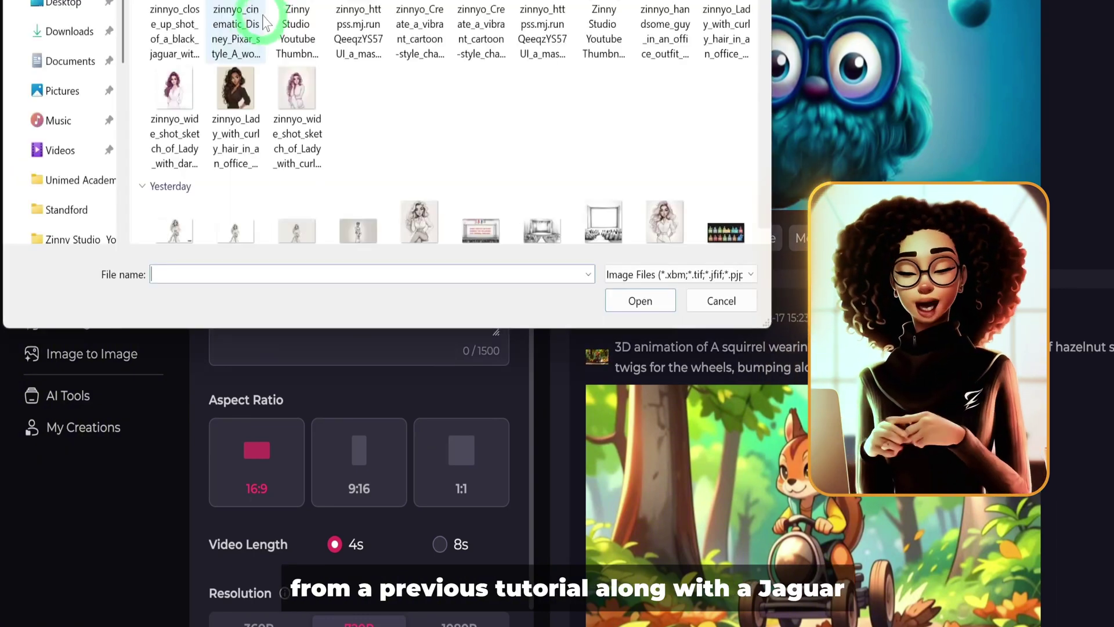
# Step: Upload the jaguar close-up image and confirm it as the main subject
pyautogui.click(173, 30)
pyautogui.click(644, 301)
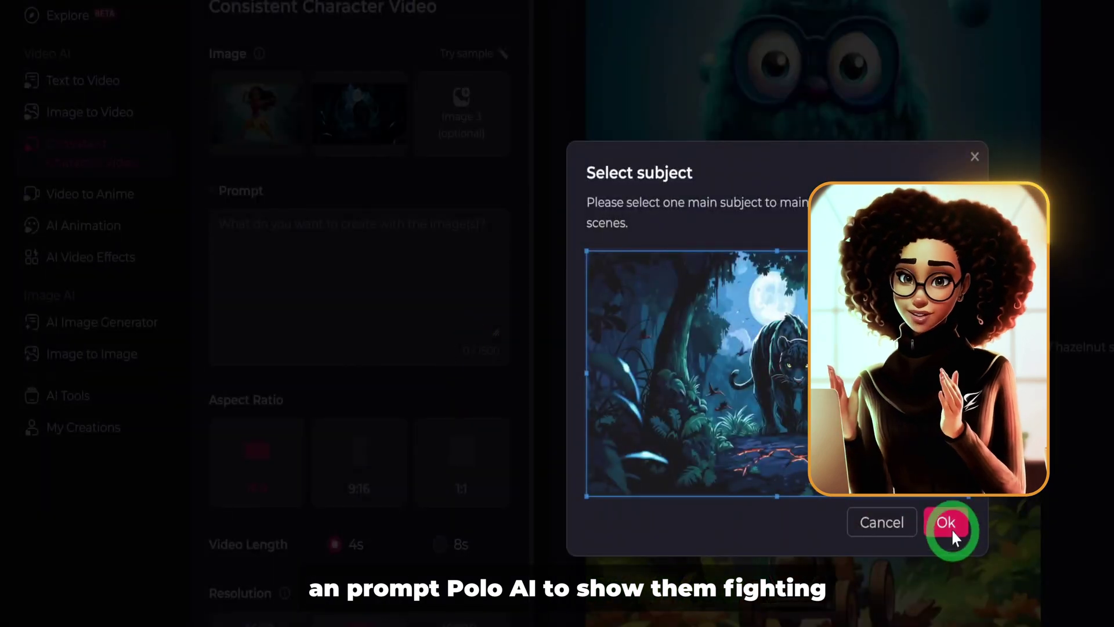
pyautogui.click(945, 523)
pyautogui.click(398, 400)
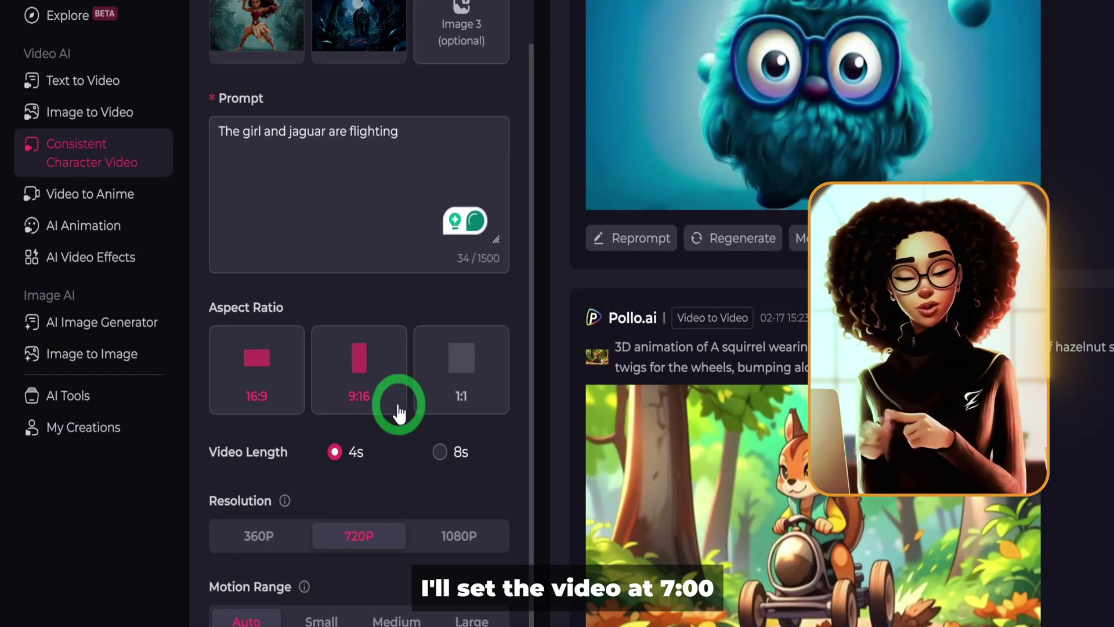
# Step: Set the consistent character video to 16:9 with Medium motion range
pyautogui.scroll(-2, 398, 406)
pyautogui.click(257, 273)
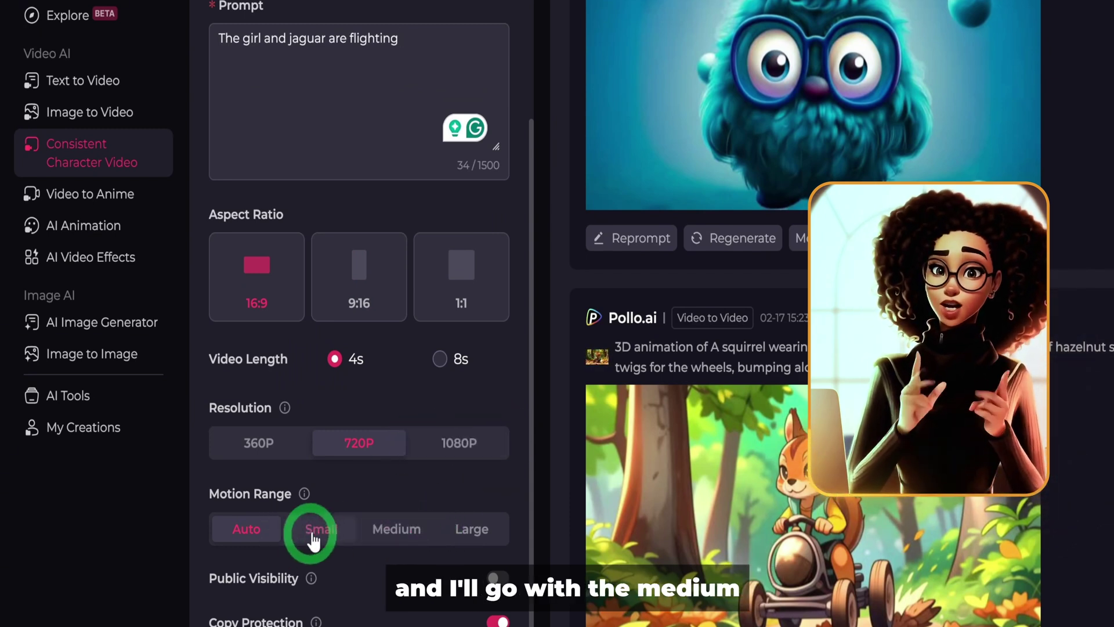
pyautogui.click(396, 528)
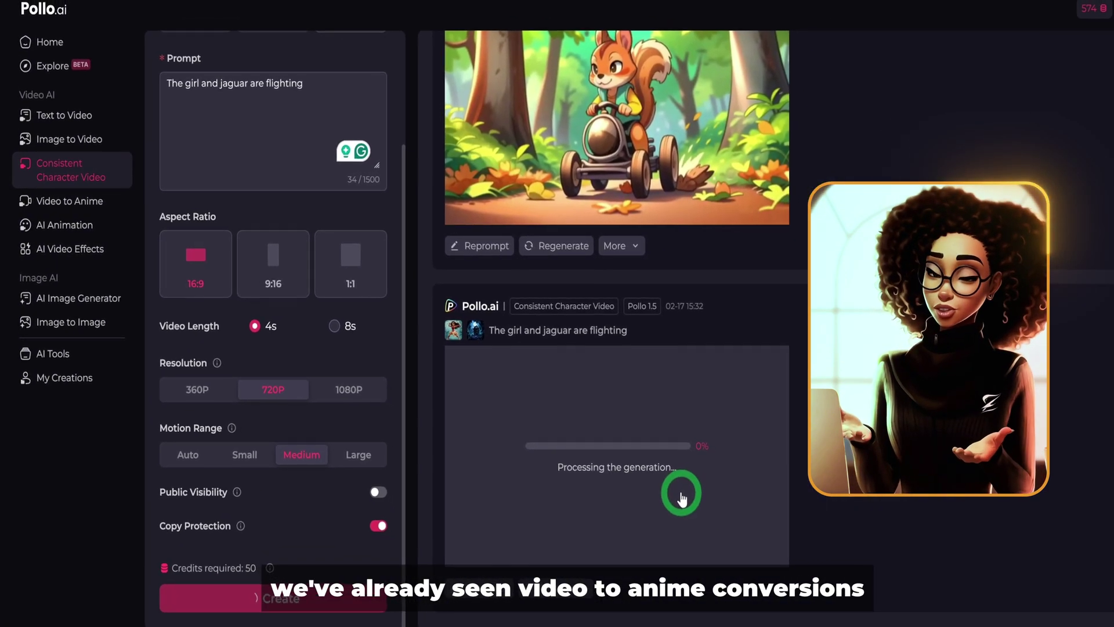
pyautogui.click(69, 201)
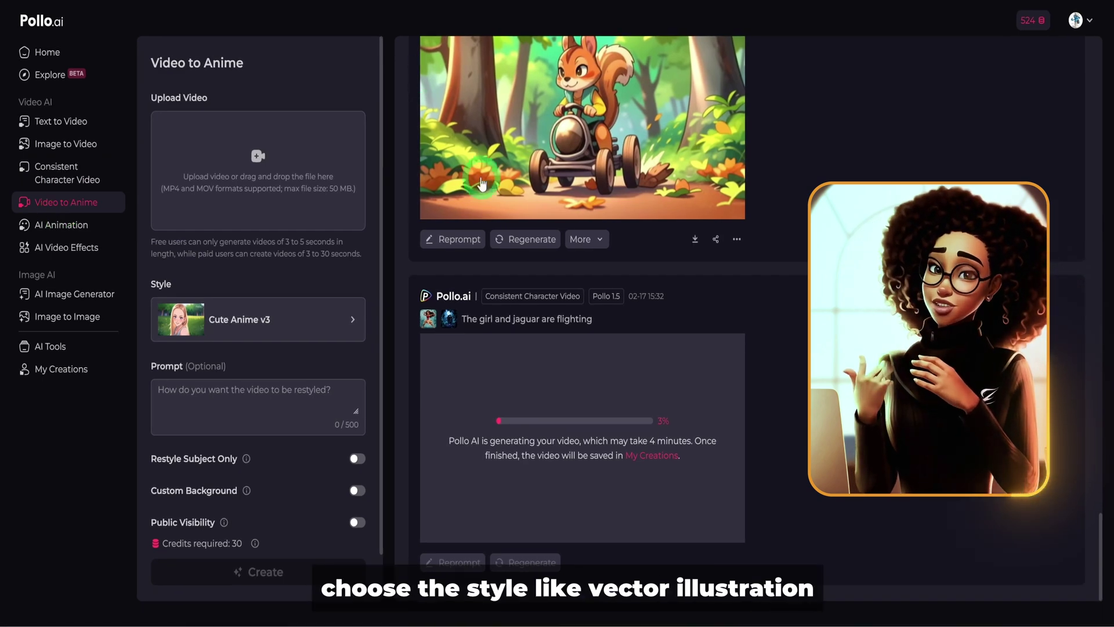
# Step: Scroll through the Video to Anime Select Style grid, then switch to the AI Animation Generator
pyautogui.scroll(3, 481, 183)
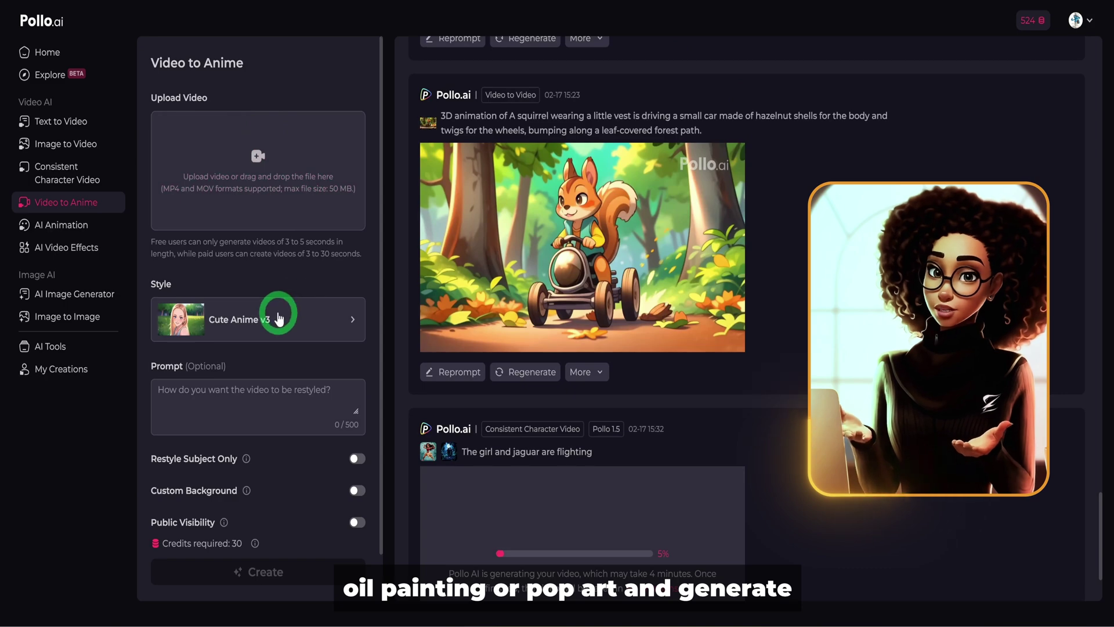
pyautogui.click(278, 317)
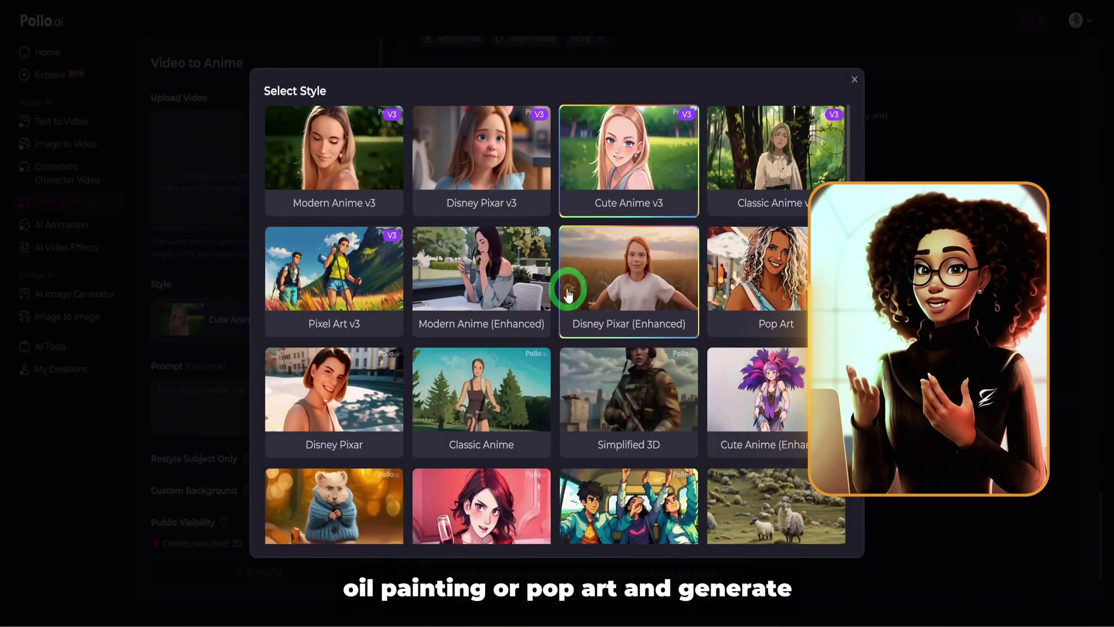
pyautogui.scroll(-5, 566, 286)
pyautogui.scroll(-3, 568, 294)
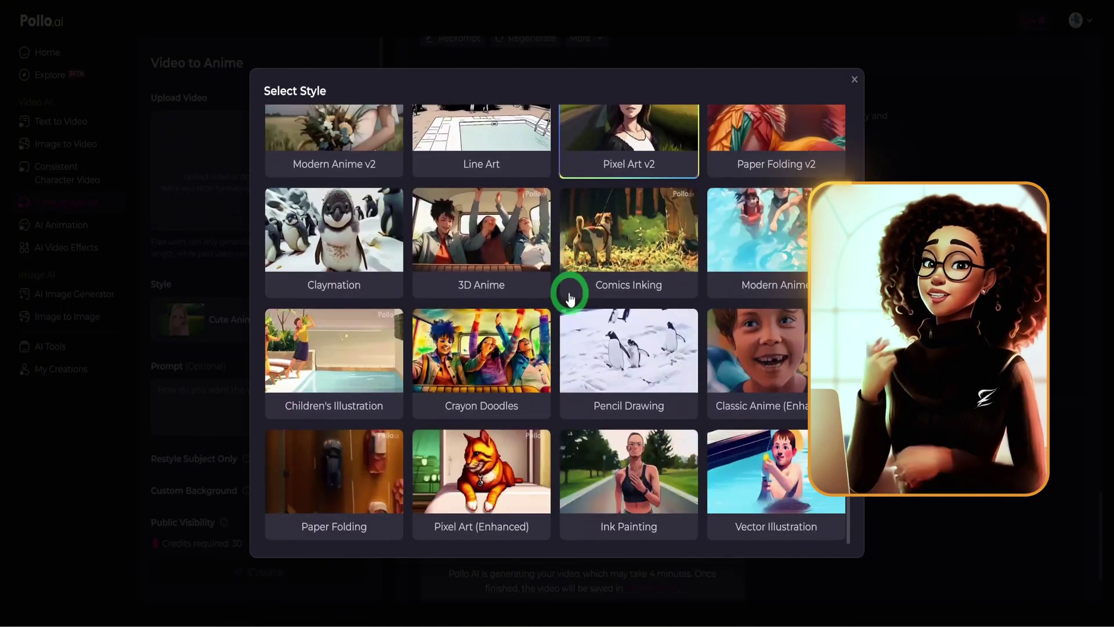
pyautogui.click(55, 226)
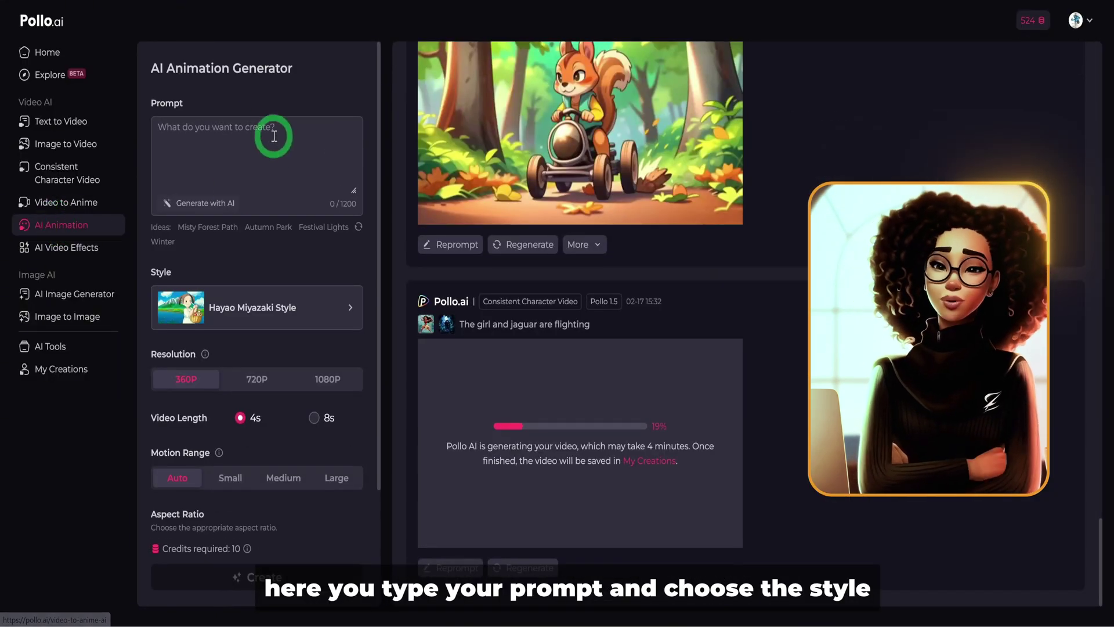
# Step: Choose Naoko Yamada Style for the breakfast animation
pyautogui.click(273, 304)
pyautogui.click(734, 112)
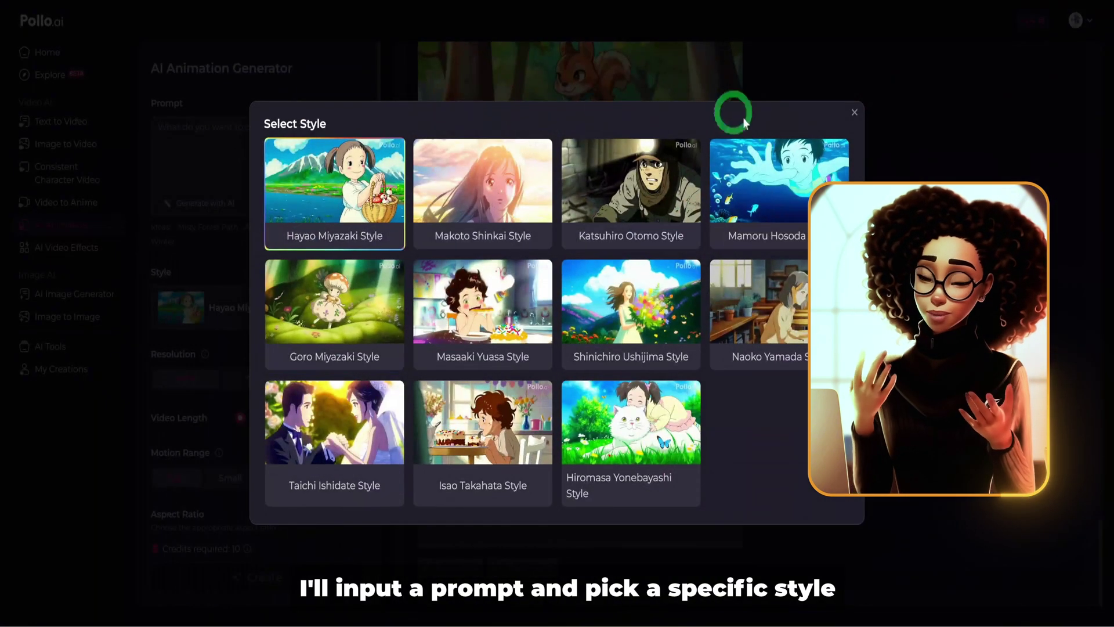
pyautogui.click(789, 303)
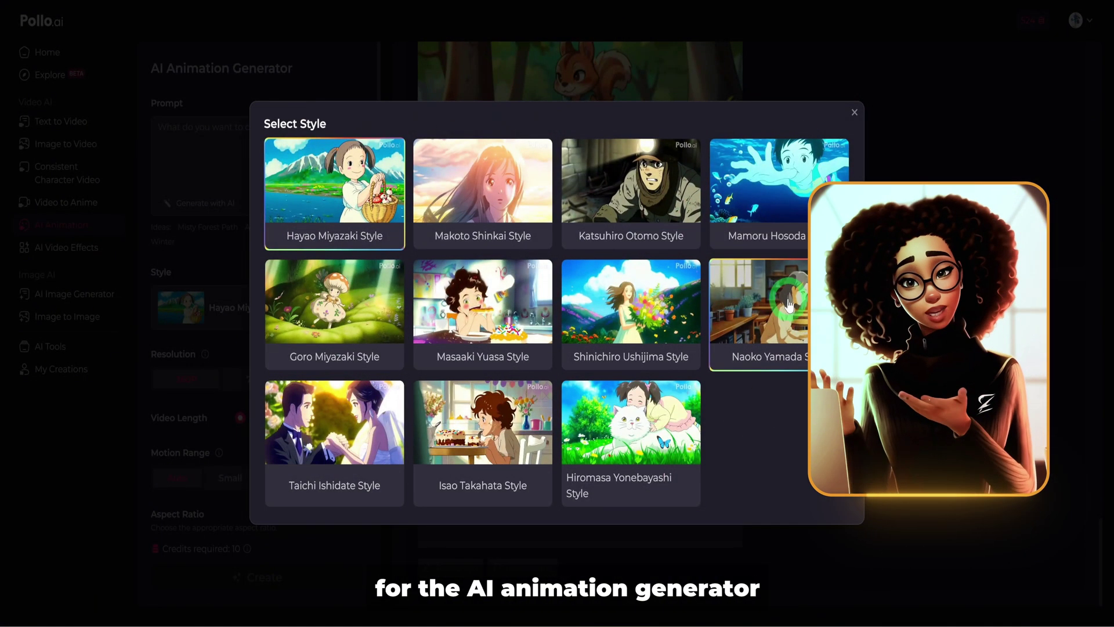
pyautogui.click(208, 174)
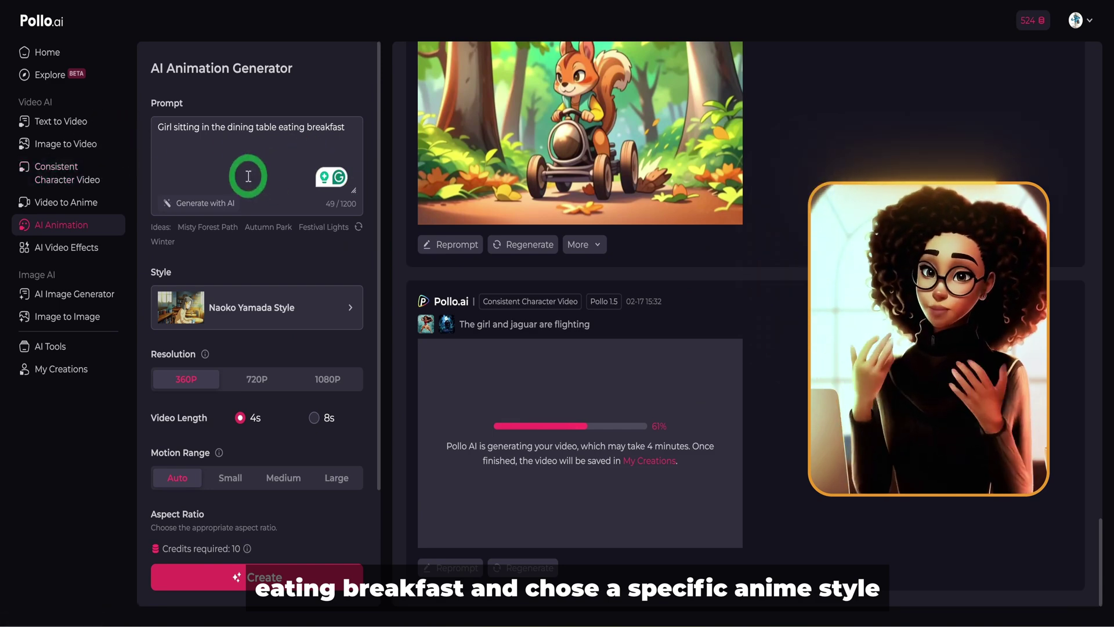
pyautogui.click(257, 307)
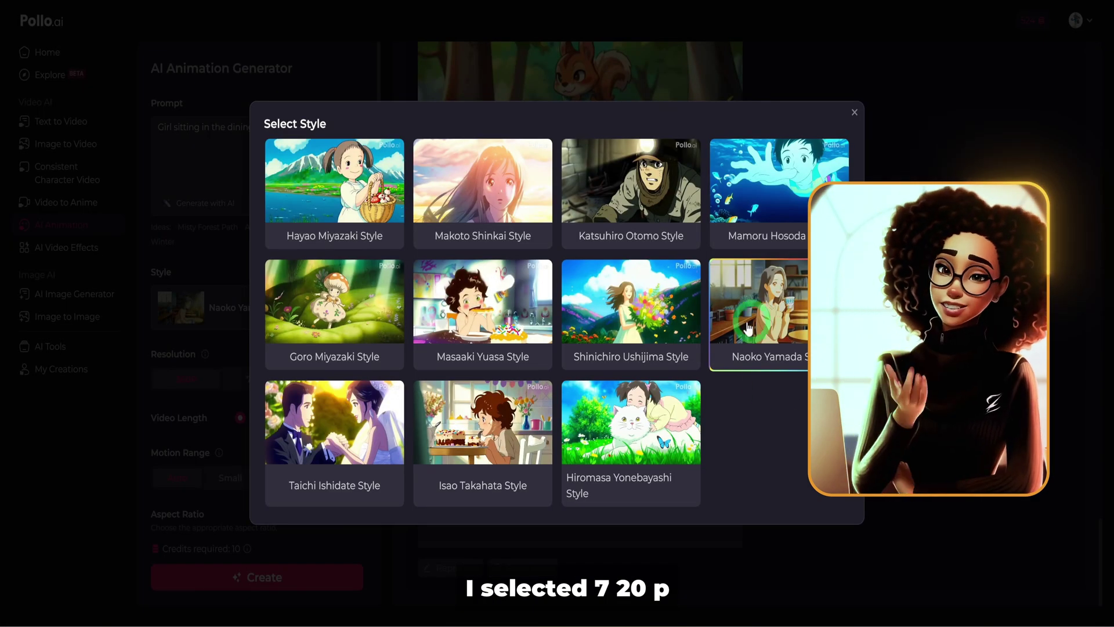
pyautogui.click(768, 339)
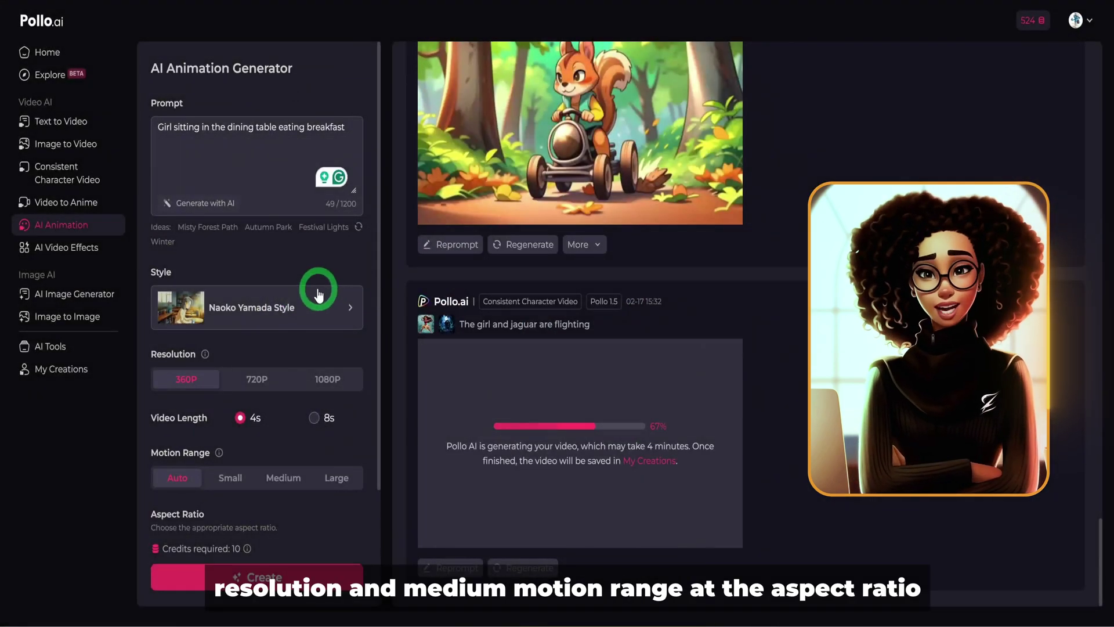
# Step: Set the resolution to 720P and the motion range to Medium
pyautogui.scroll(-2, 318, 294)
pyautogui.click(241, 316)
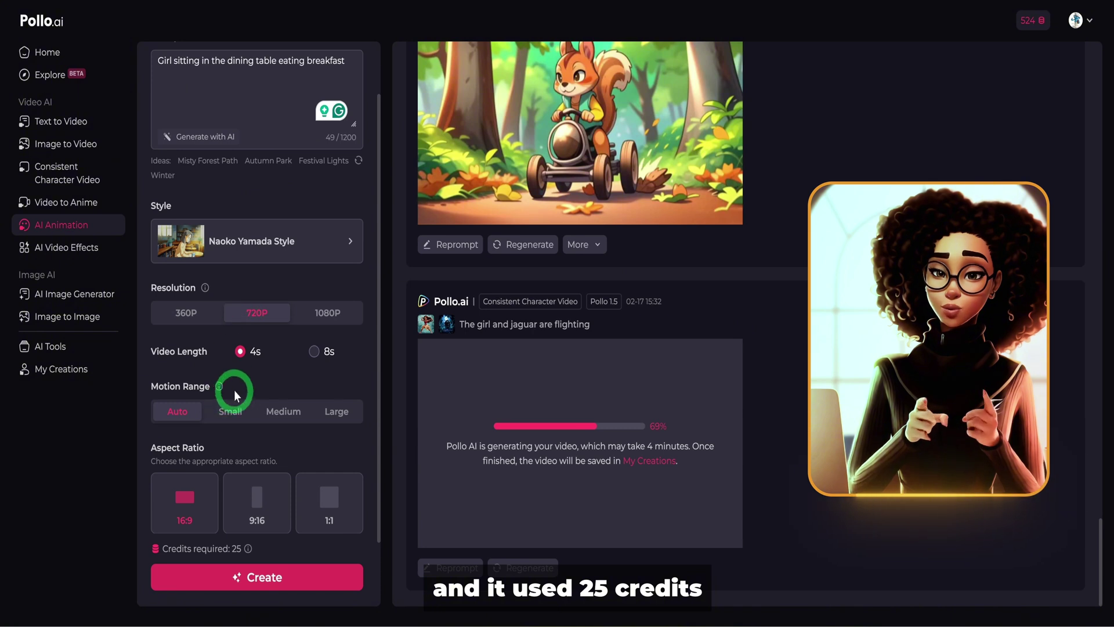
pyautogui.click(287, 413)
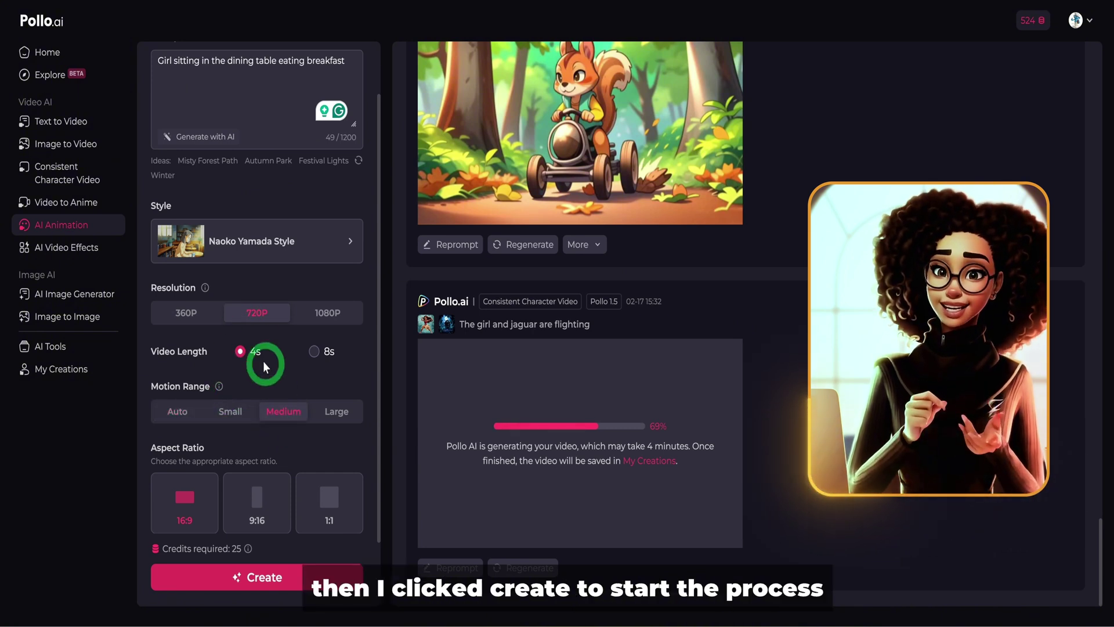
pyautogui.scroll(-2, 263, 361)
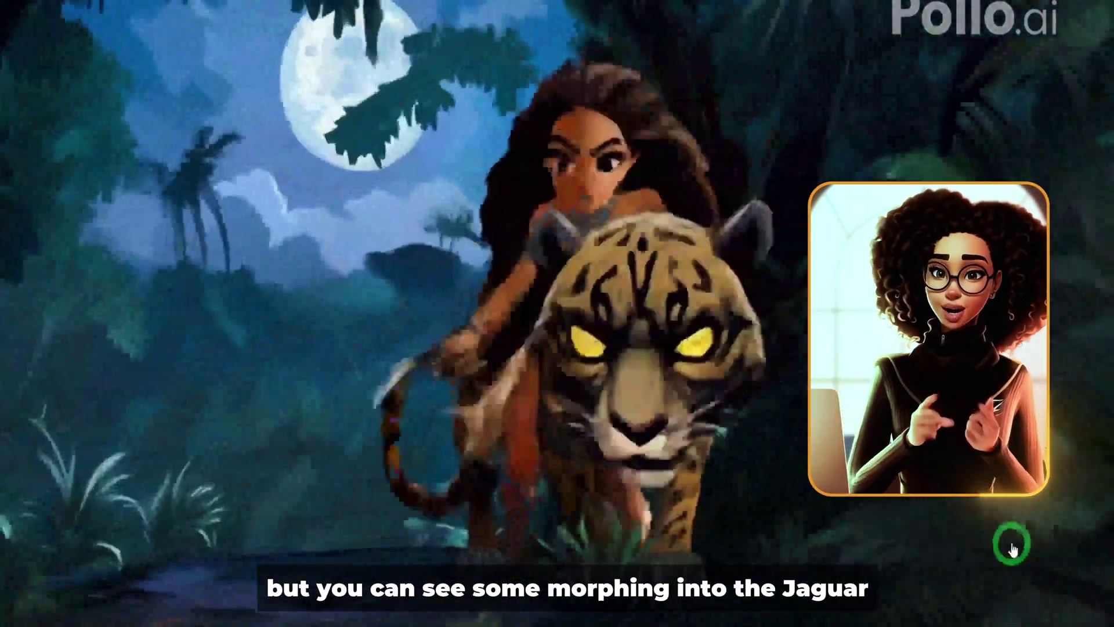
# Step: Regenerate the girl-and-jaguar video and play the new version in its detail view
pyautogui.click(573, 313)
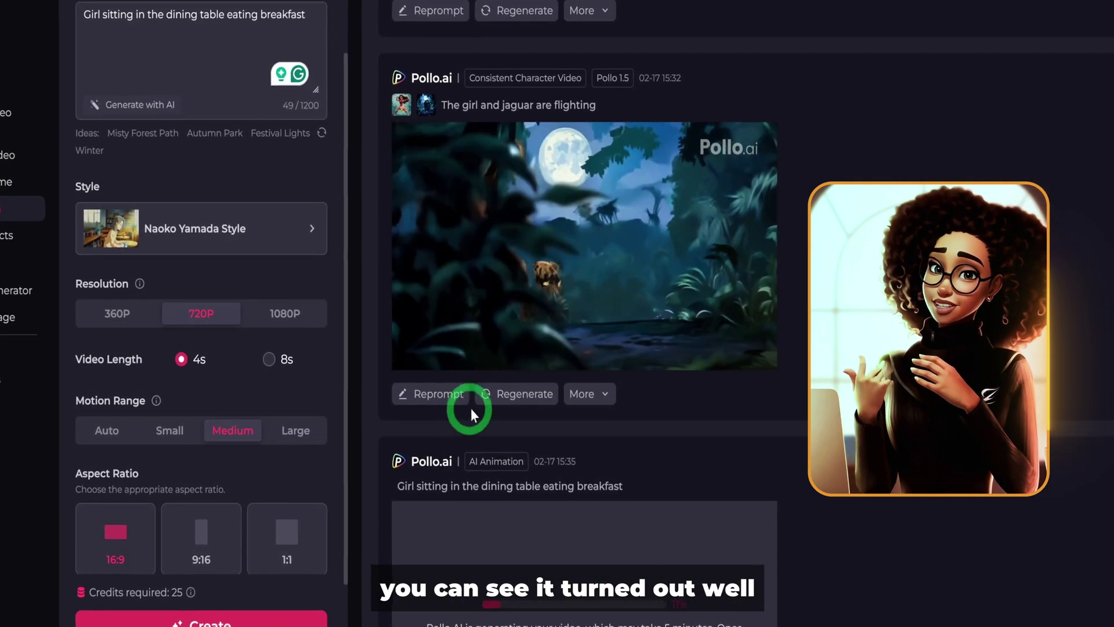
pyautogui.click(497, 393)
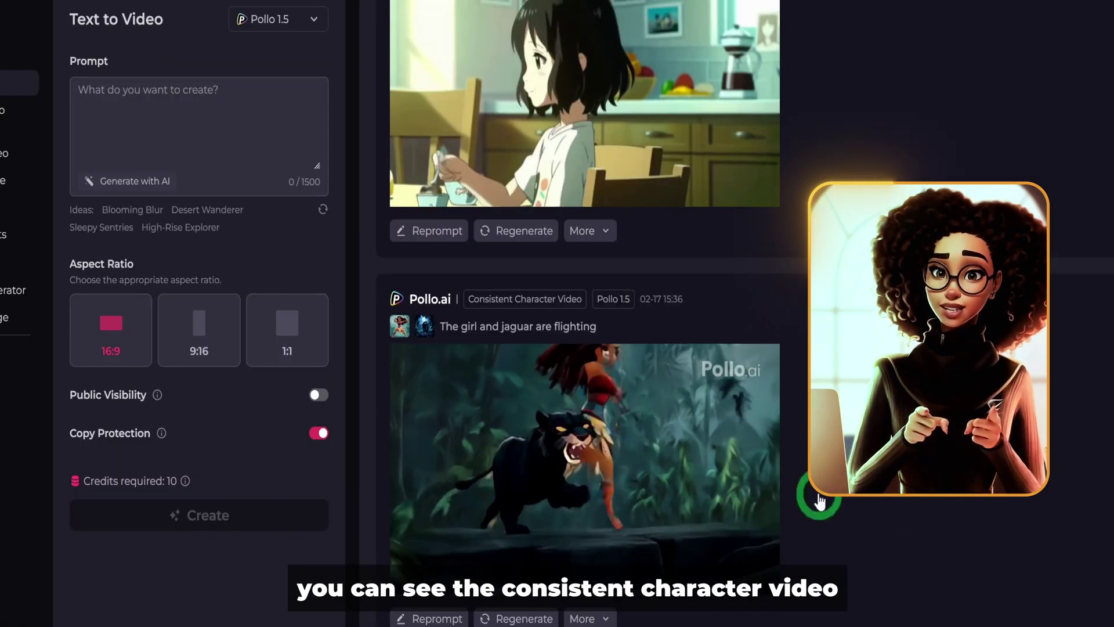
pyautogui.click(819, 498)
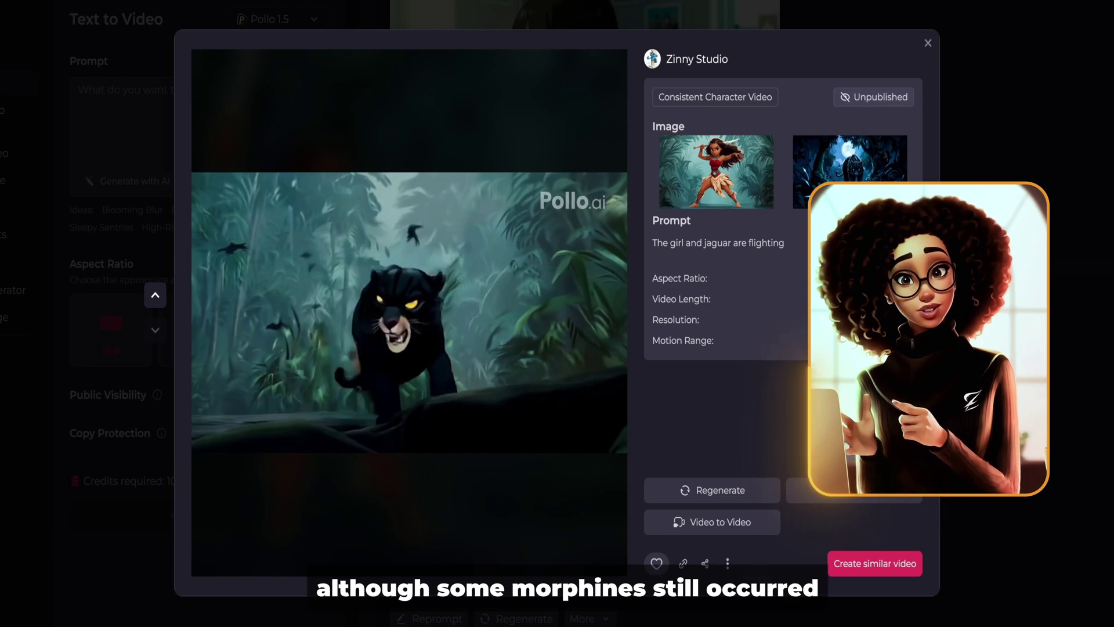
pyautogui.click(327, 194)
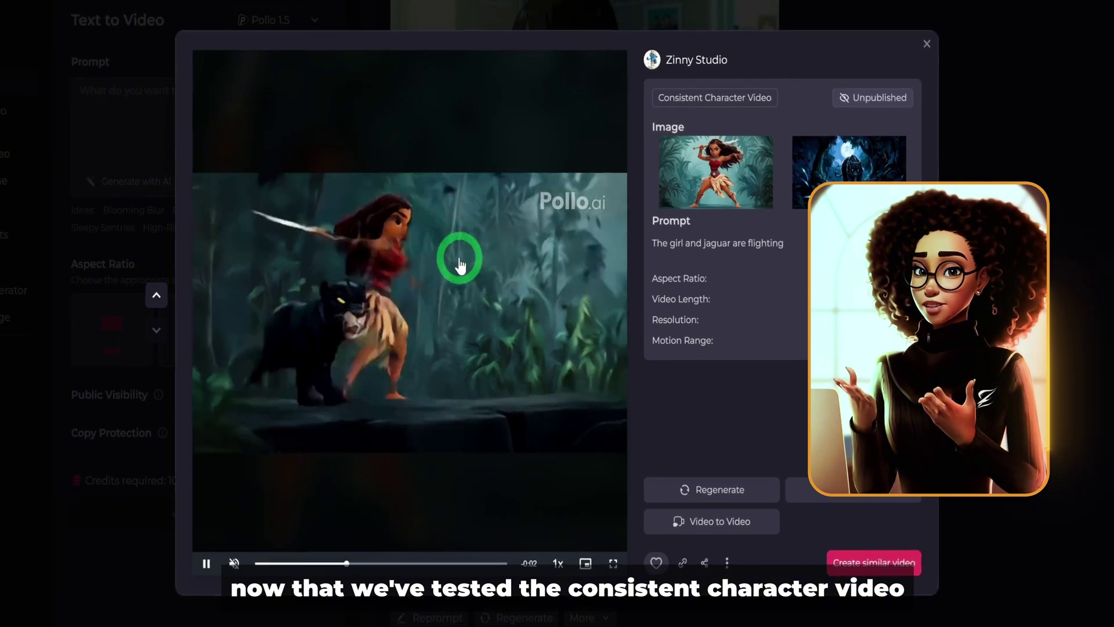
# Step: Close the jaguar video details to return to the Text to Video feed
pyautogui.press('Escape')
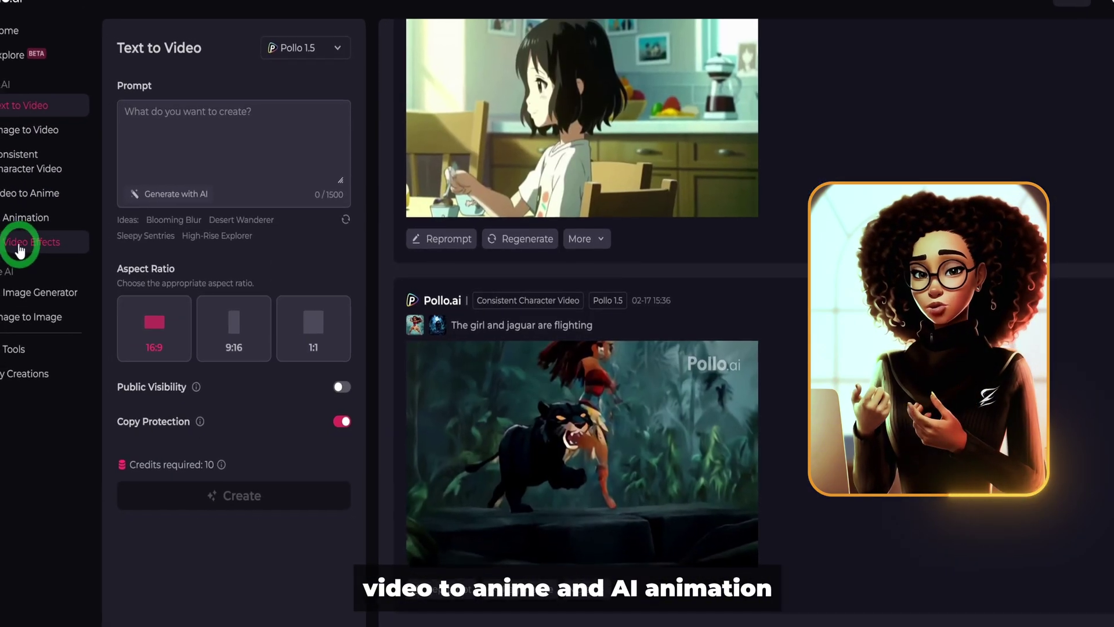
# Step: Browse the AI Video Effects template gallery, scrolling up and down through the templates
pyautogui.click(44, 249)
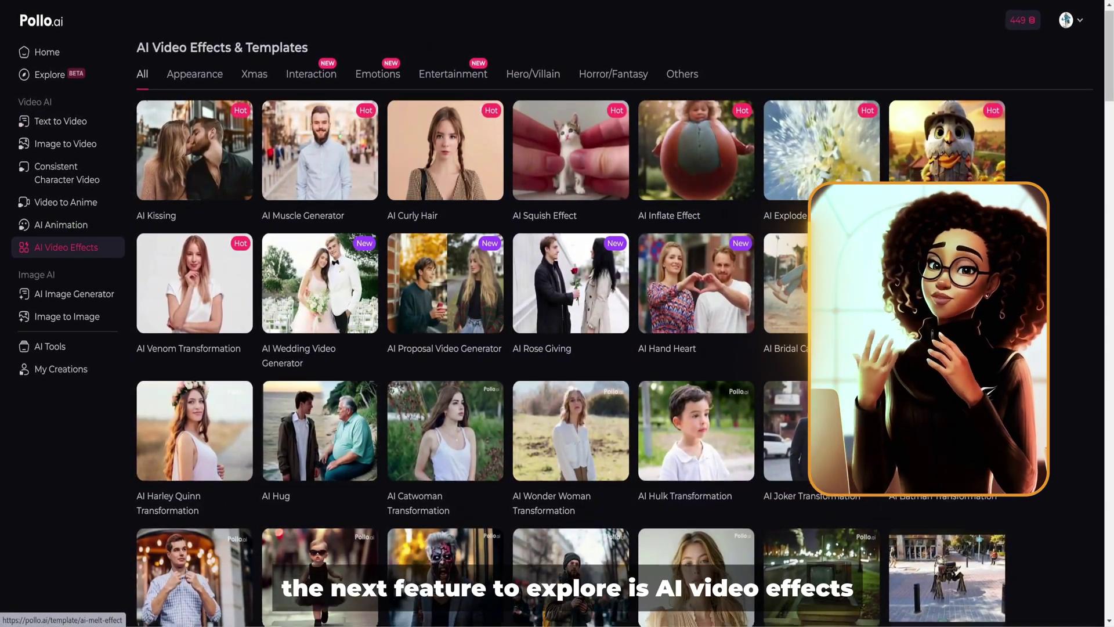
pyautogui.scroll(-10, 569, 333)
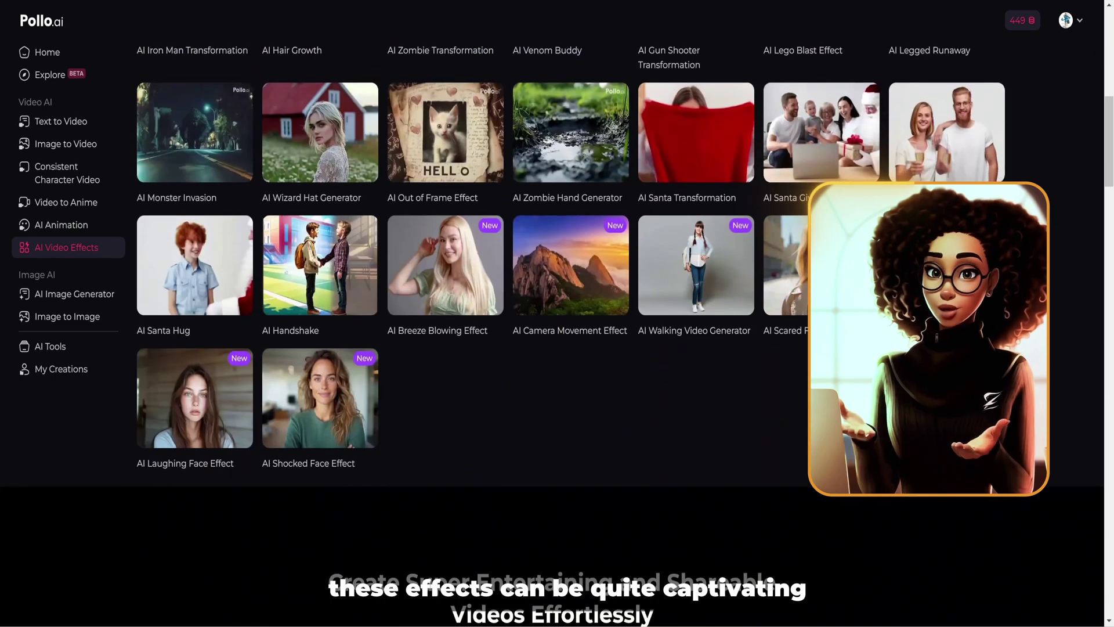
pyautogui.scroll(2, 557, 334)
pyautogui.scroll(3, 557, 334)
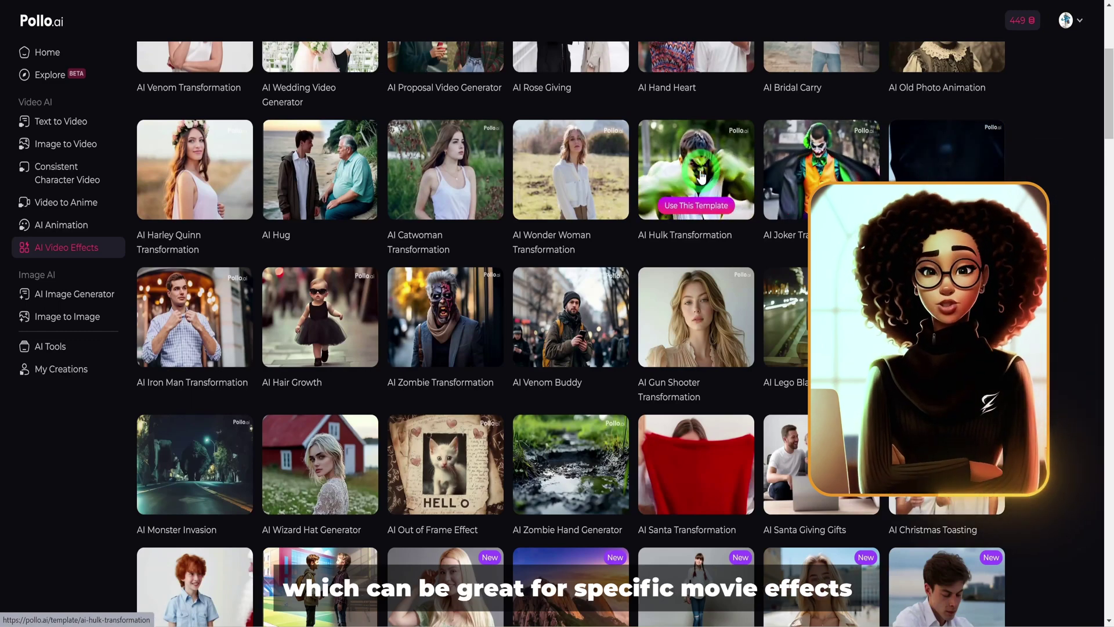
pyautogui.scroll(-3, 701, 289)
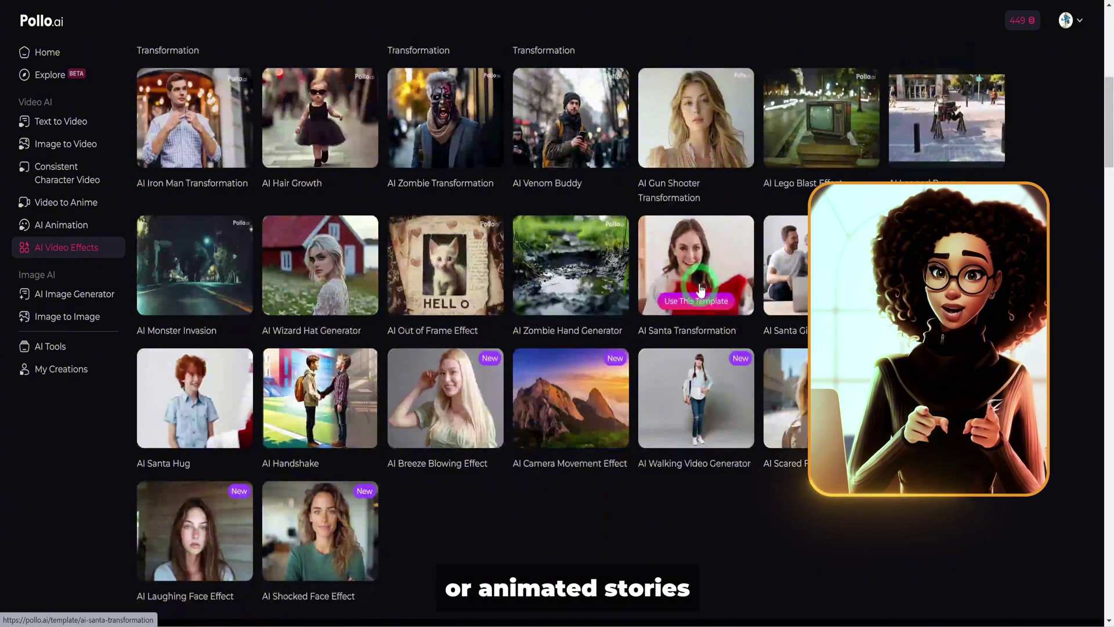
pyautogui.scroll(7, 701, 288)
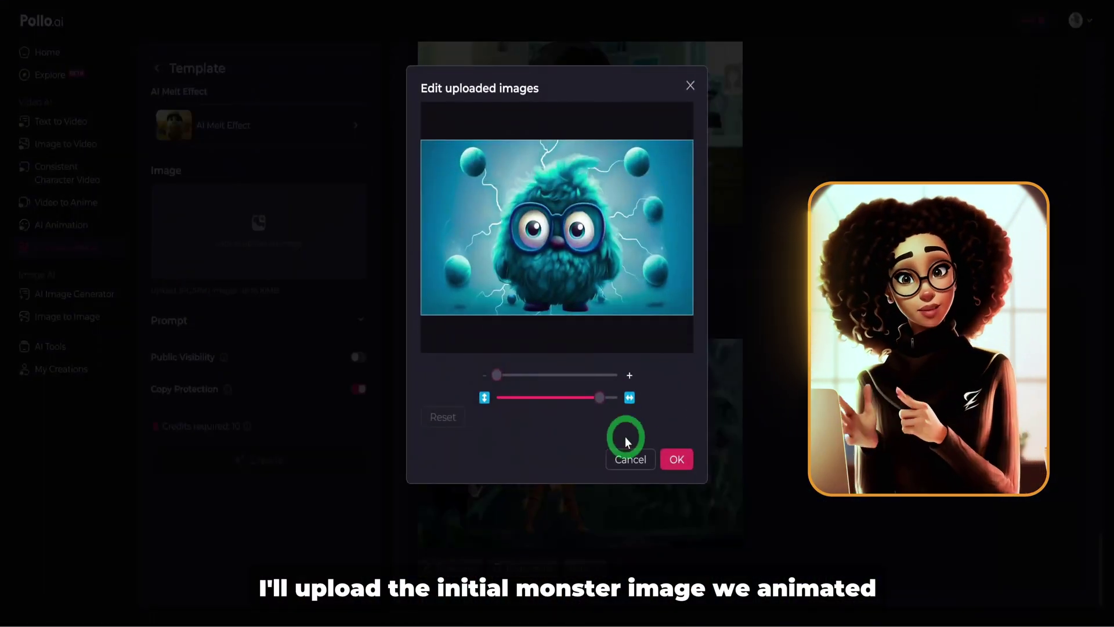
# Step: Create AI Melt and AI Squish effect videos of the blue monster, then open the Melt result
pyautogui.click(676, 460)
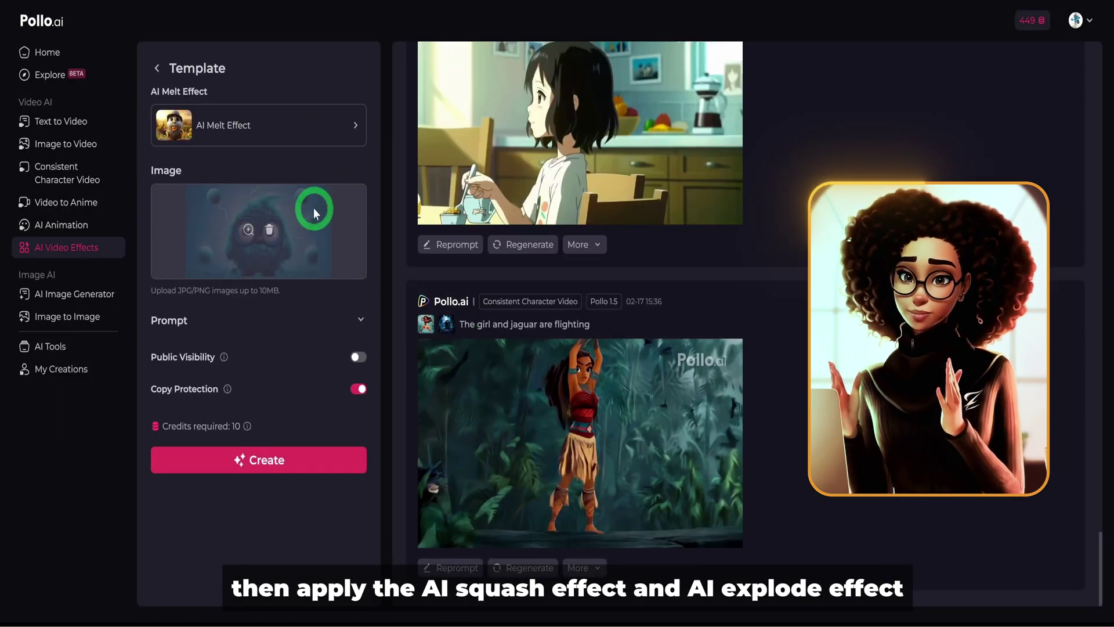
pyautogui.click(278, 464)
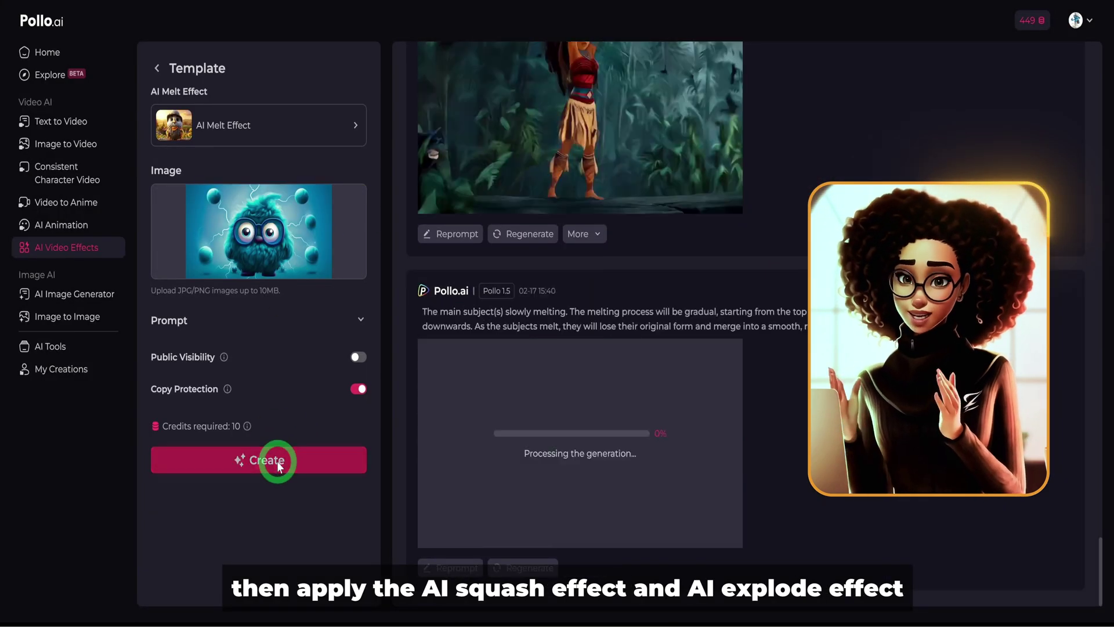
pyautogui.click(308, 125)
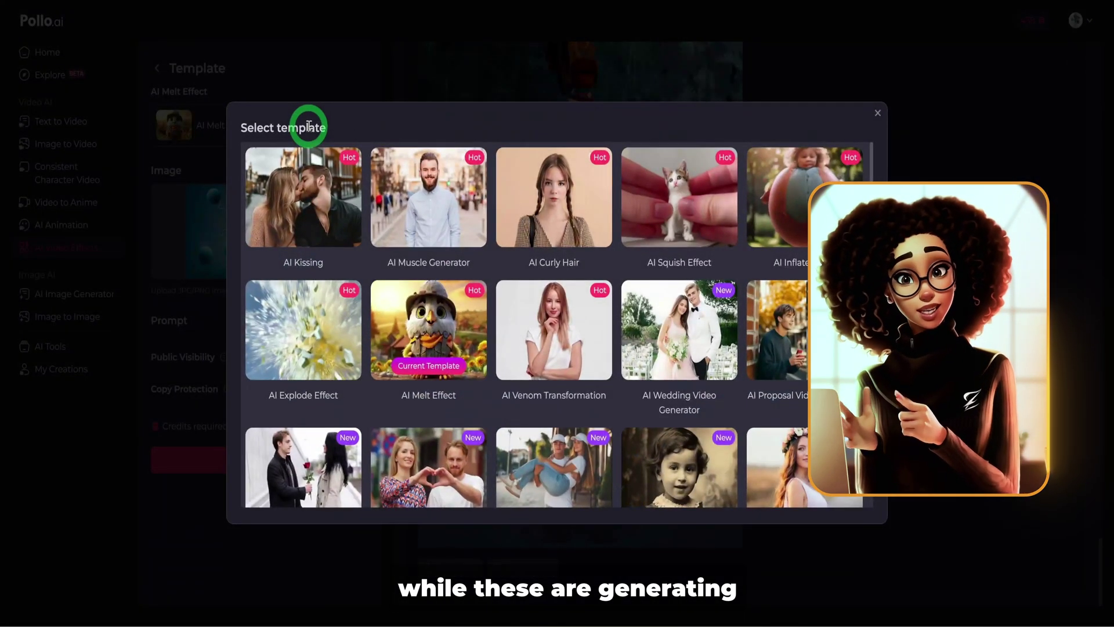
pyautogui.click(677, 205)
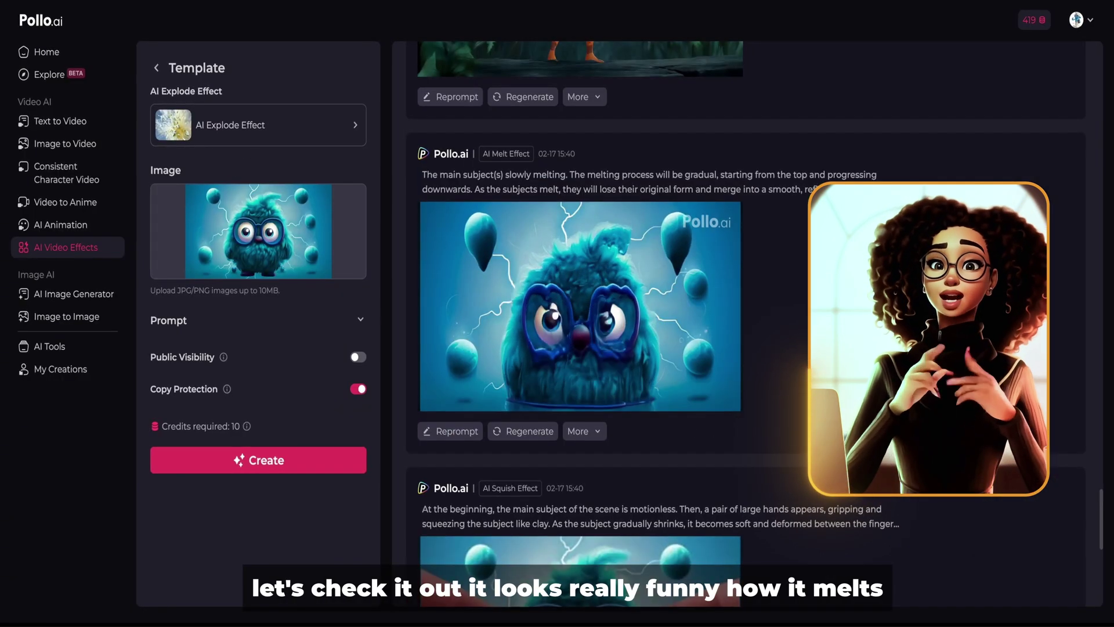
pyautogui.click(754, 353)
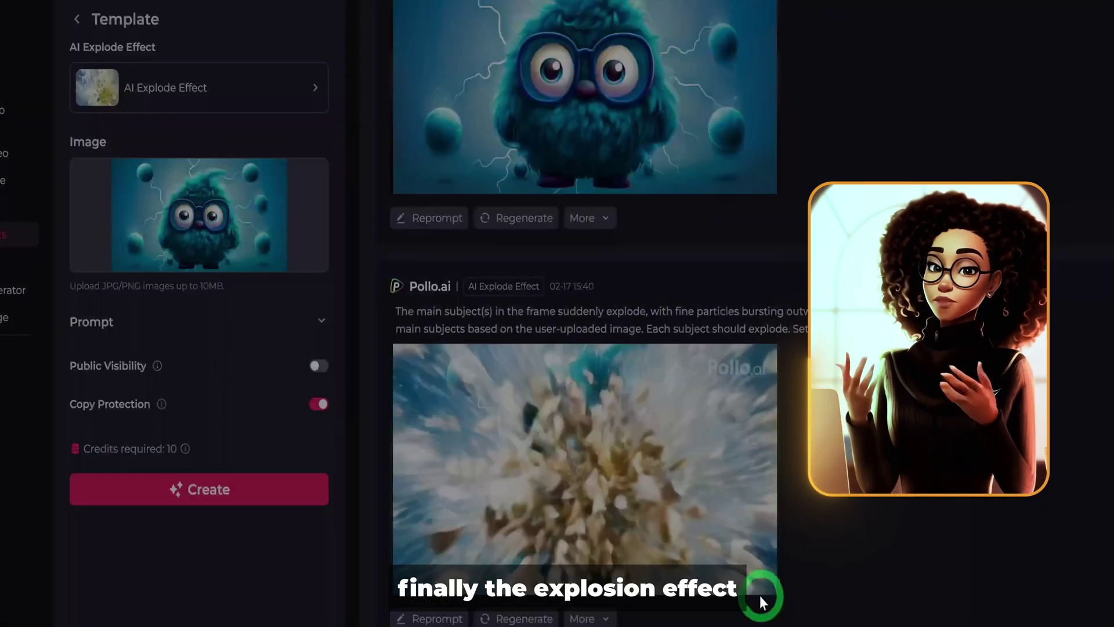
# Step: Open the monster's finished AI Explode Effect video
pyautogui.click(758, 591)
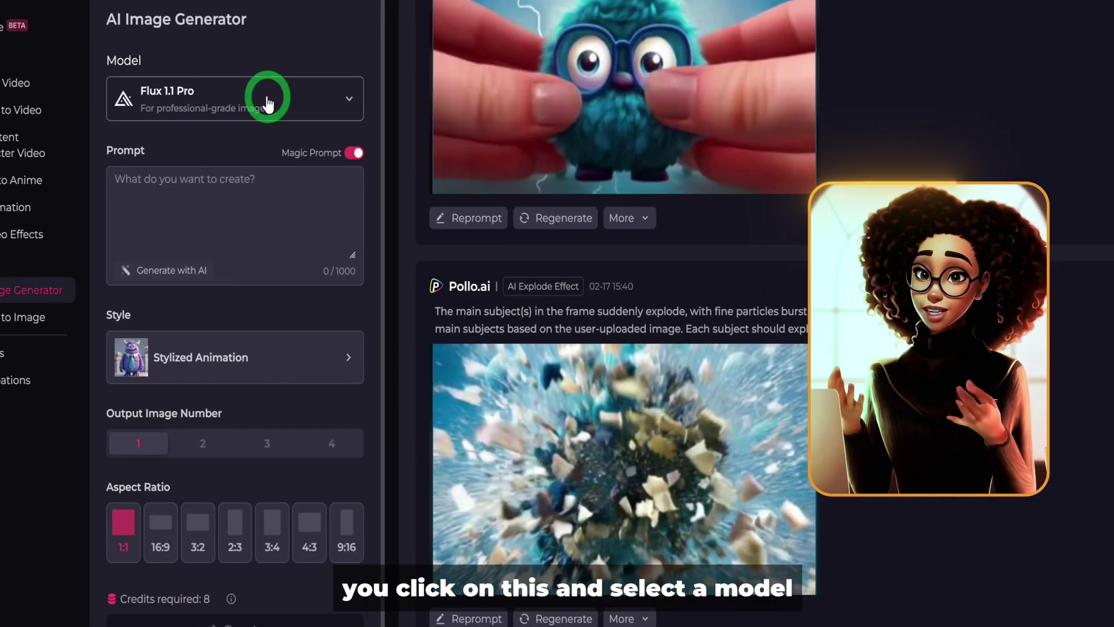
# Step: Select Flux 1.1 Pro as the AI Image Generator model and close the model list
pyautogui.click(267, 103)
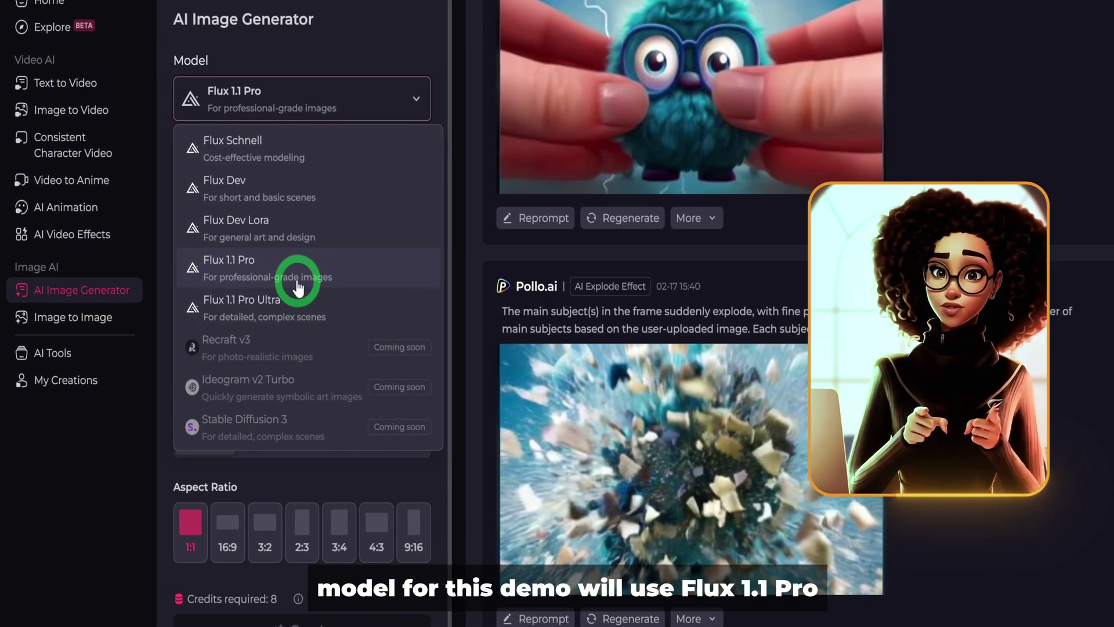
pyautogui.click(297, 279)
pyautogui.click(308, 104)
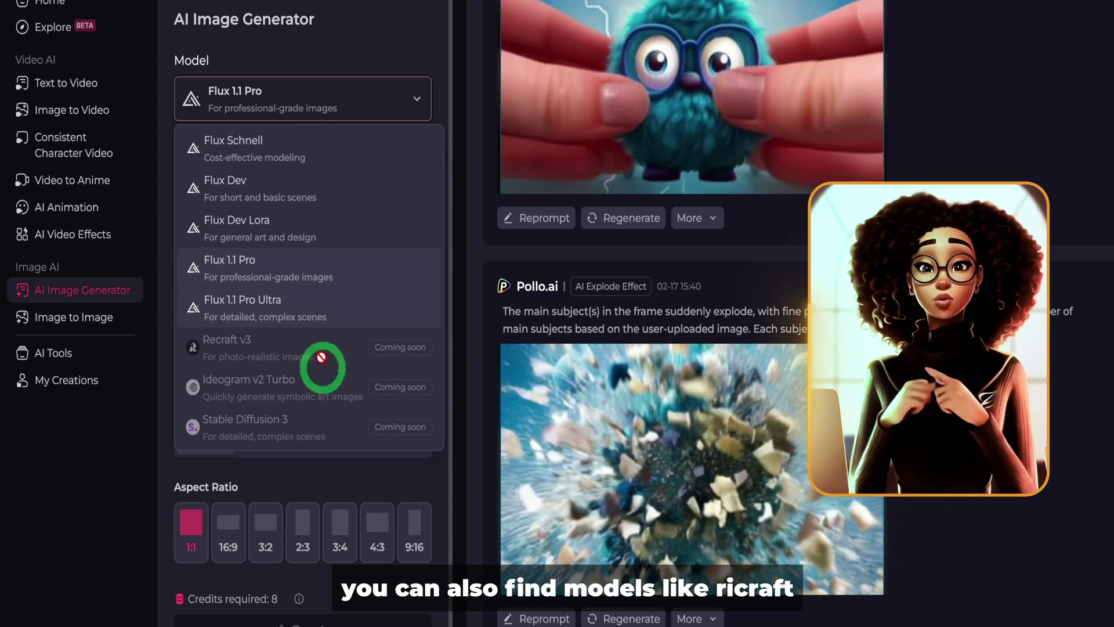
pyautogui.click(244, 93)
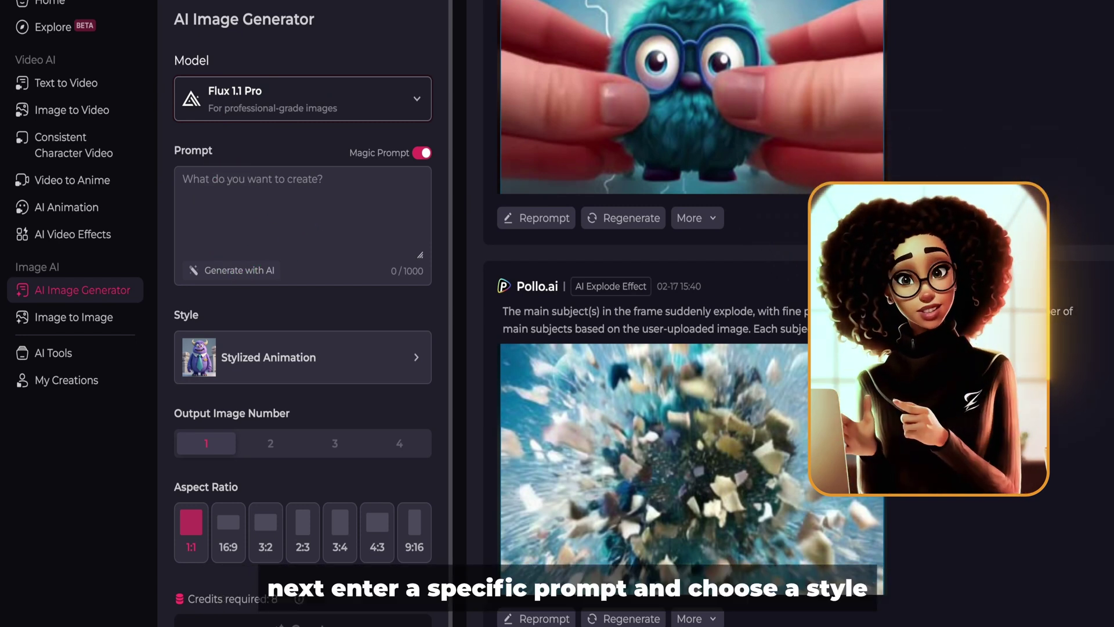
# Step: Paste the squirrel prompt and generate a Flux 1.1 Pro image in Animation style
pyautogui.click(280, 248)
pyautogui.write('2d animation of A squirrel wearing a little vest is driving a small car made of hazelnut shells for the body and twigs for the wheels, bumping along a leaf-covered forest path.')
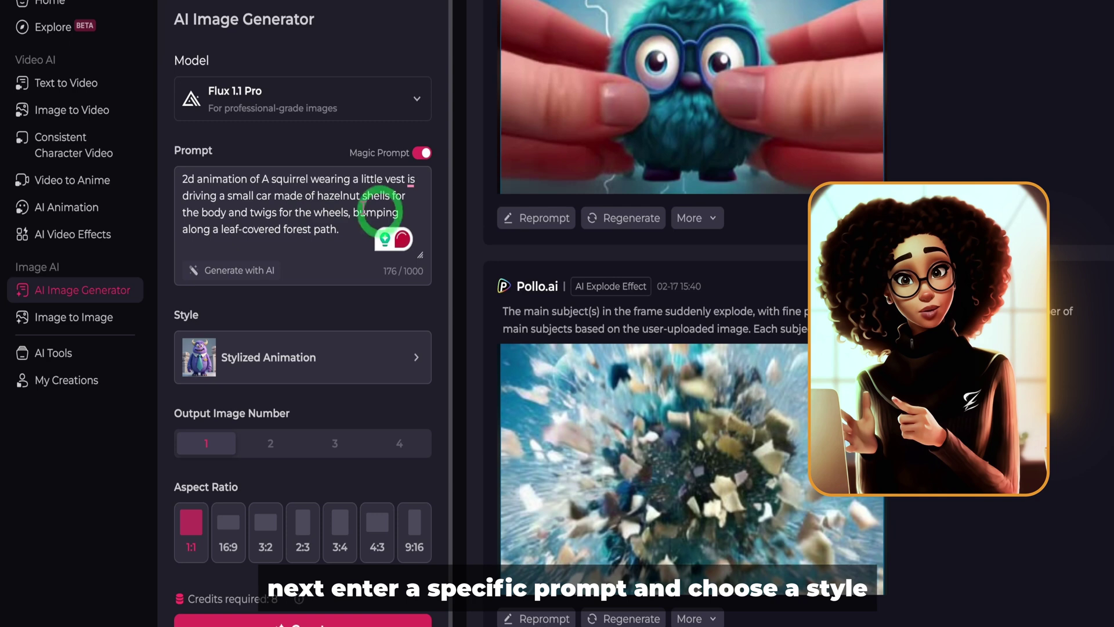
pyautogui.click(282, 364)
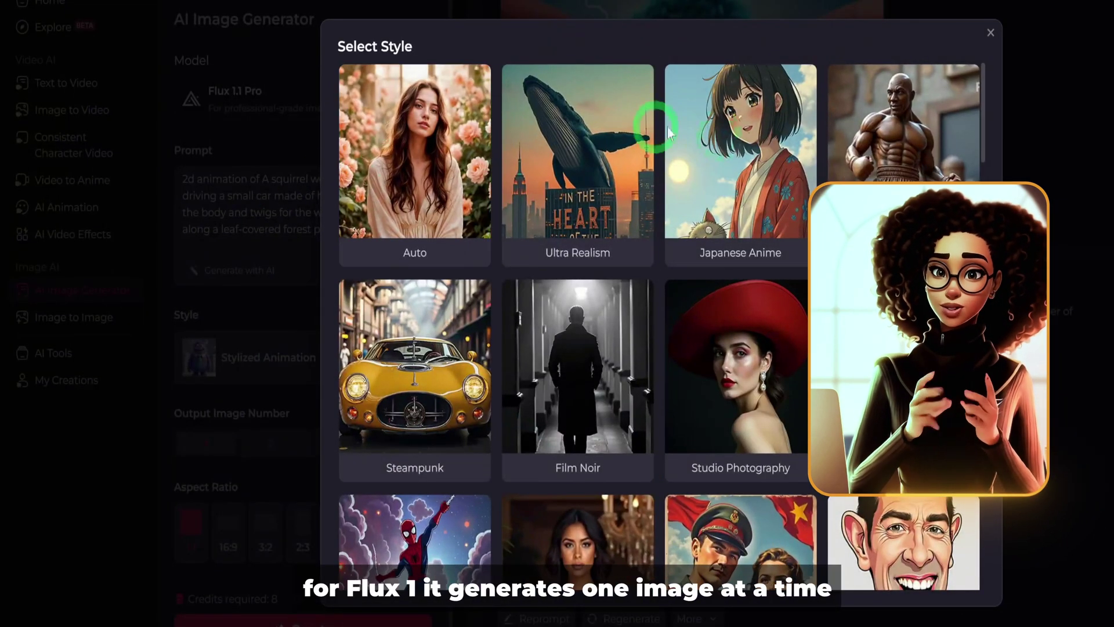
pyautogui.click(195, 382)
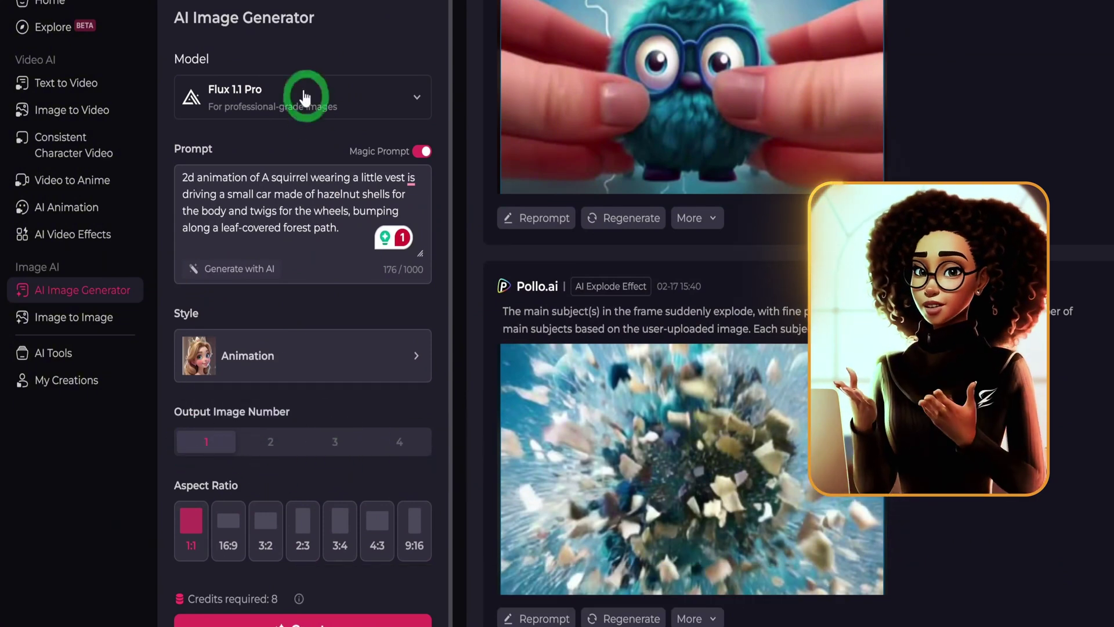
pyautogui.click(367, 622)
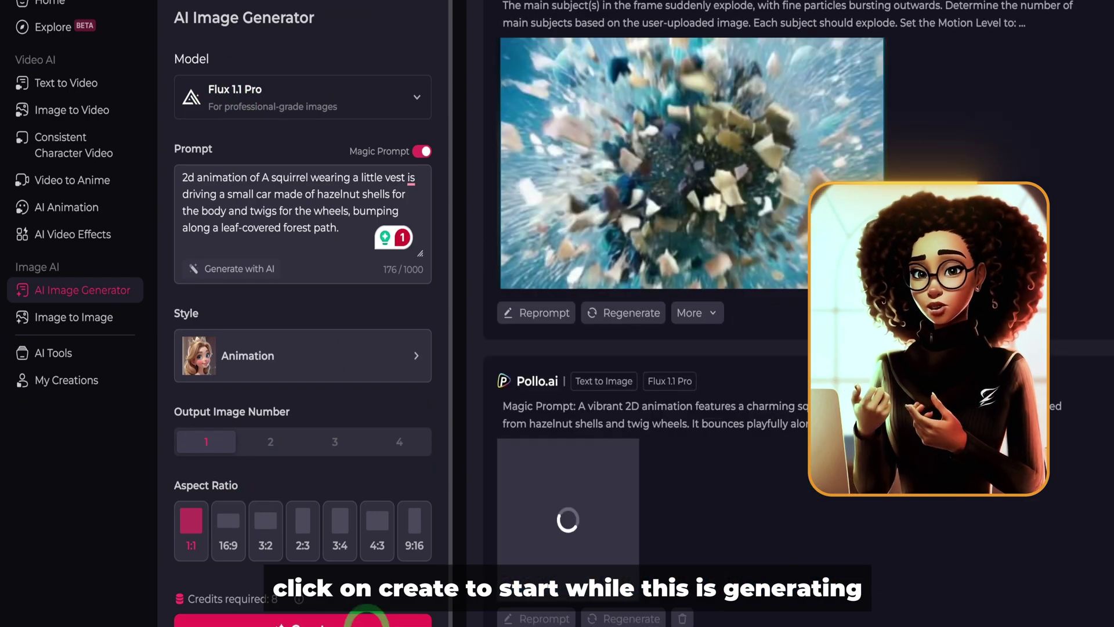
# Step: Generate a second squirrel image with the Comic style selected
pyautogui.click(304, 355)
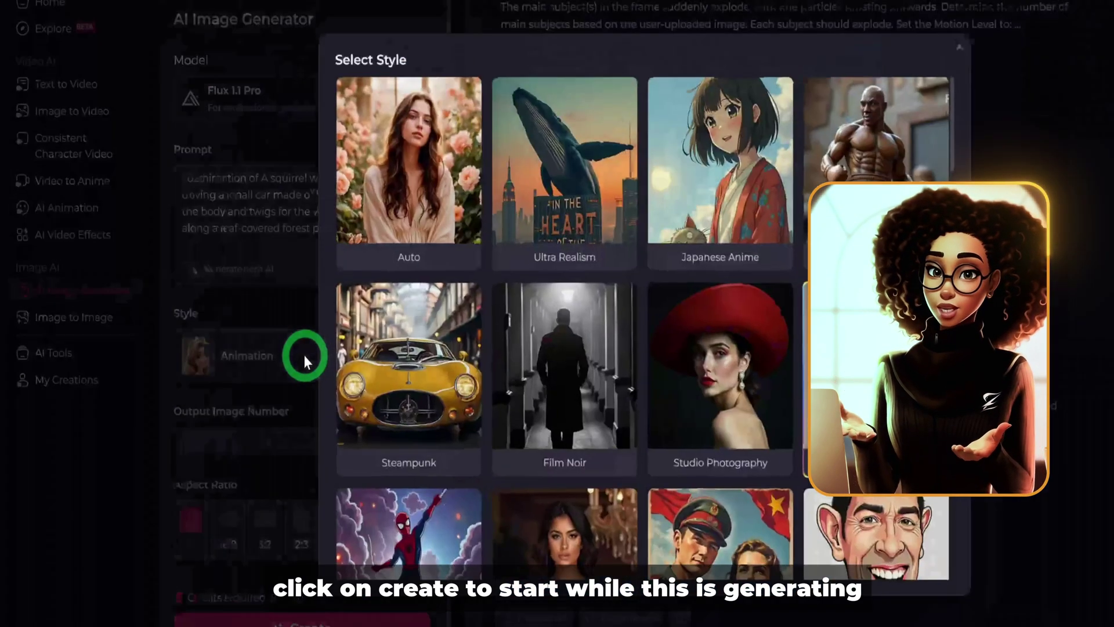
pyautogui.scroll(-3, 706, 321)
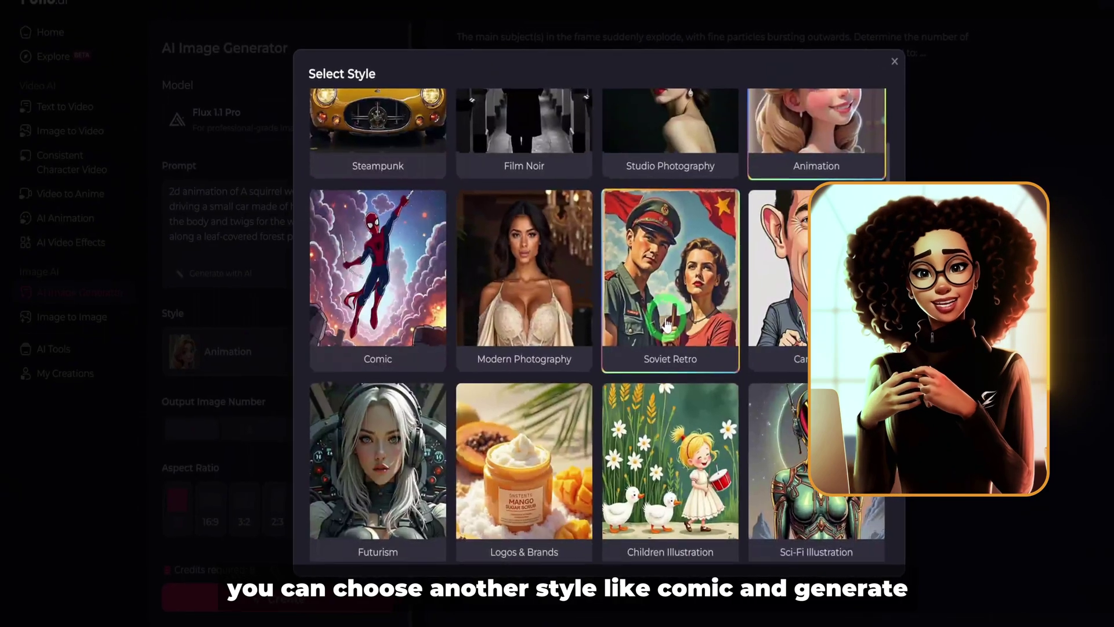
pyautogui.scroll(-2, 691, 321)
pyautogui.scroll(2, 668, 321)
pyautogui.click(367, 272)
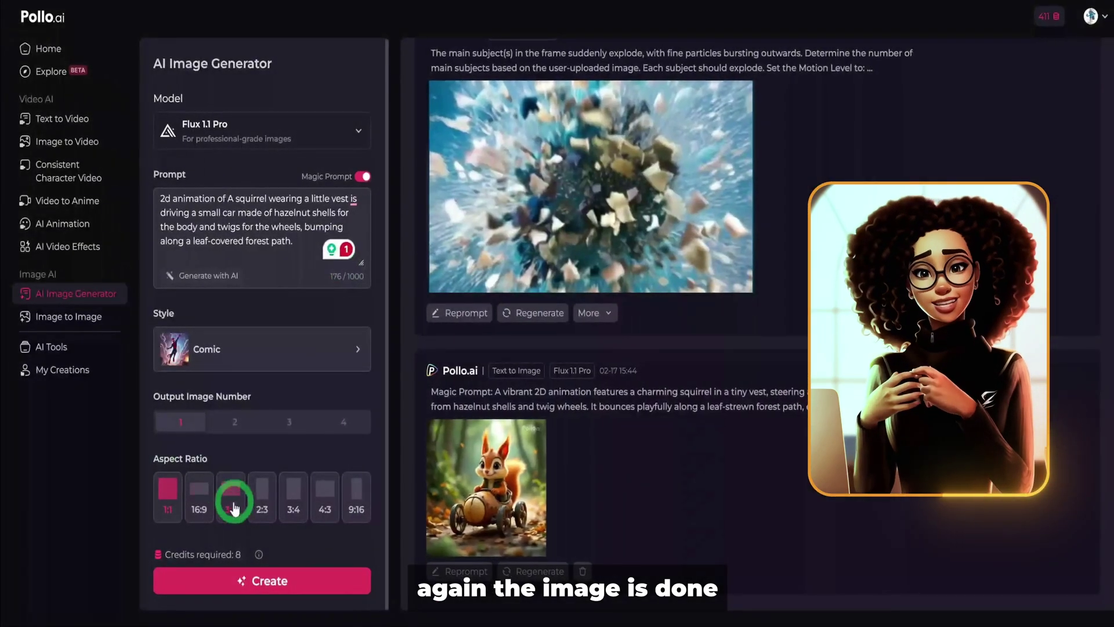
pyautogui.click(247, 582)
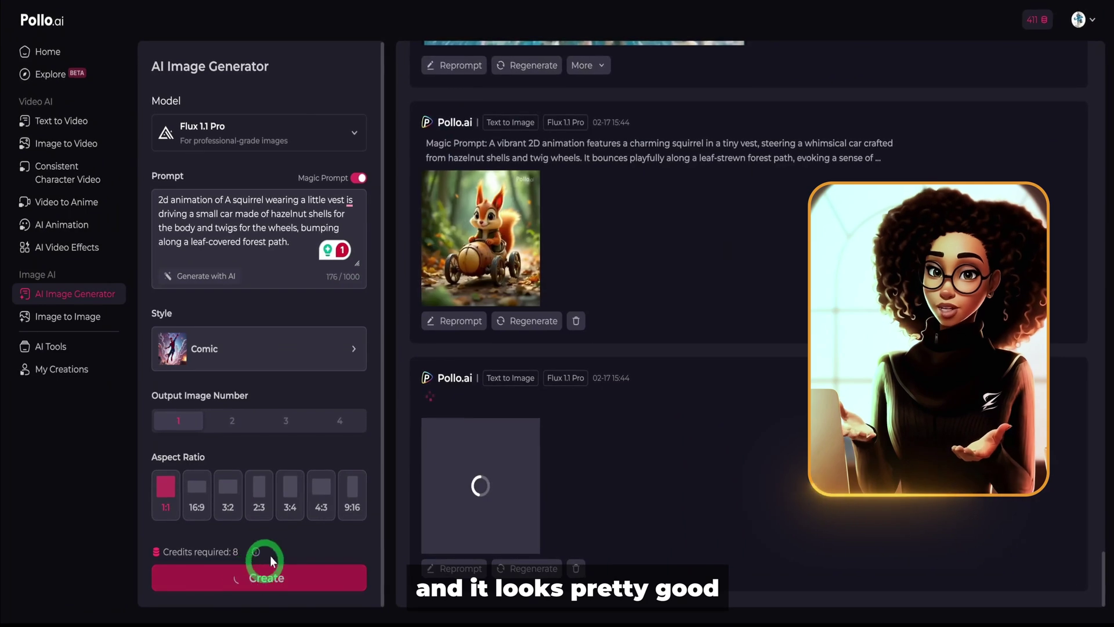
# Step: Enlarge the Comic-style squirrel image to review its prompt and settings, then close it
pyautogui.click(485, 242)
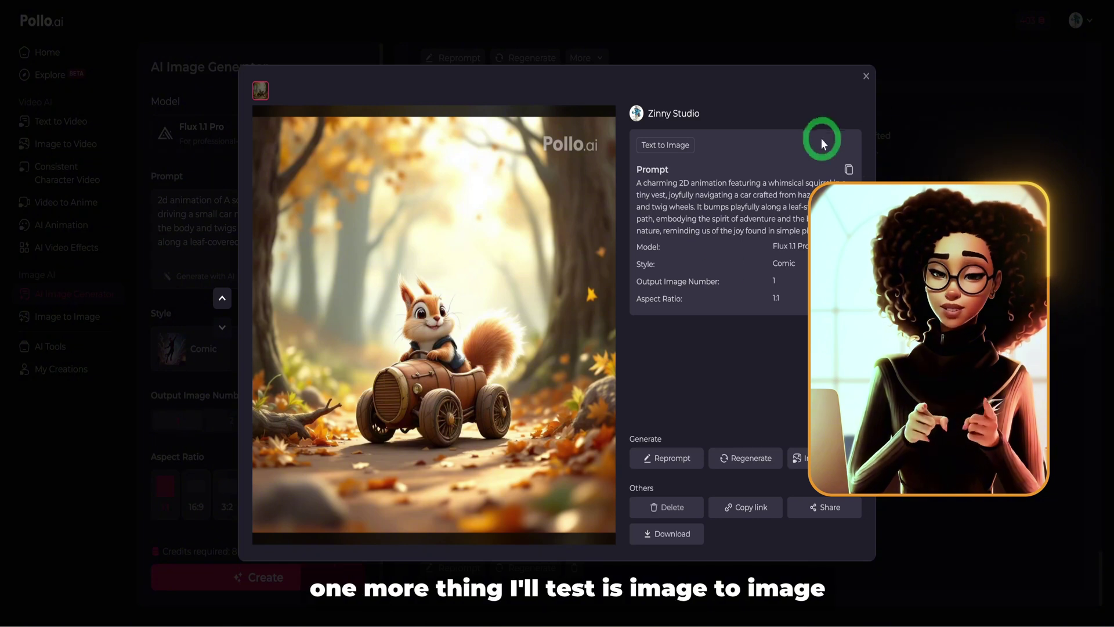
pyautogui.click(865, 78)
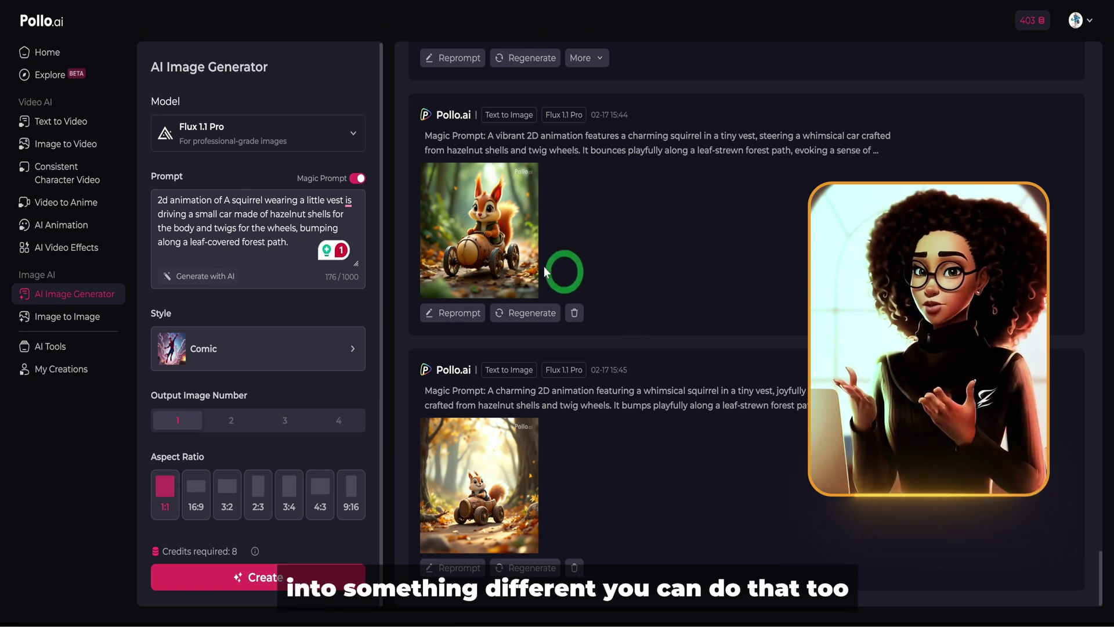
# Step: Switch to Image to Image and select the Flux Dev model for the monster variants
pyautogui.click(65, 325)
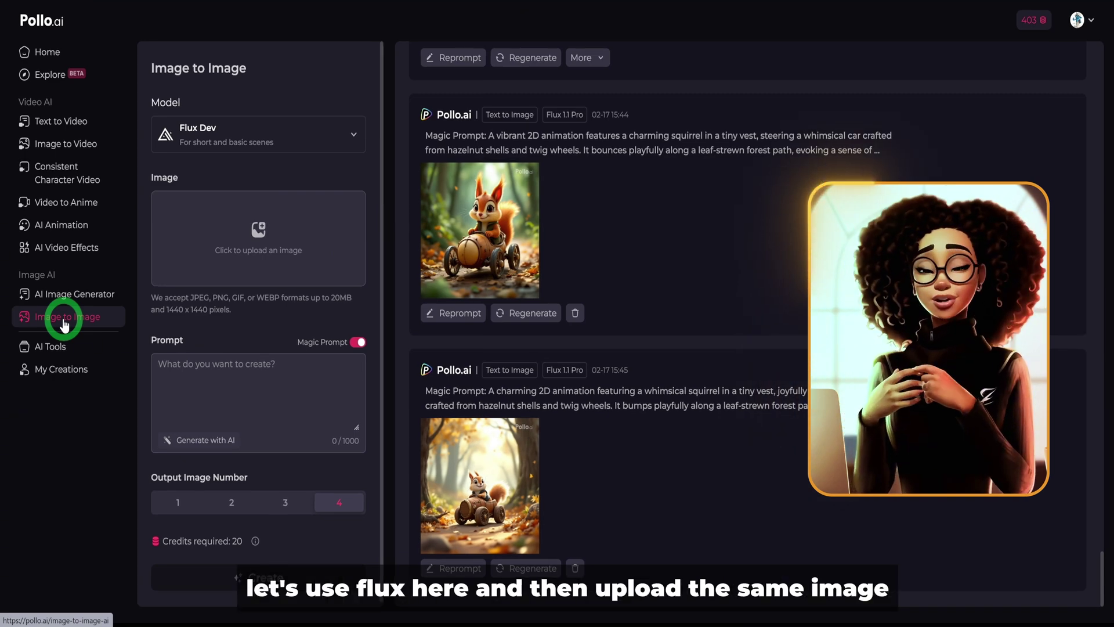
pyautogui.click(255, 140)
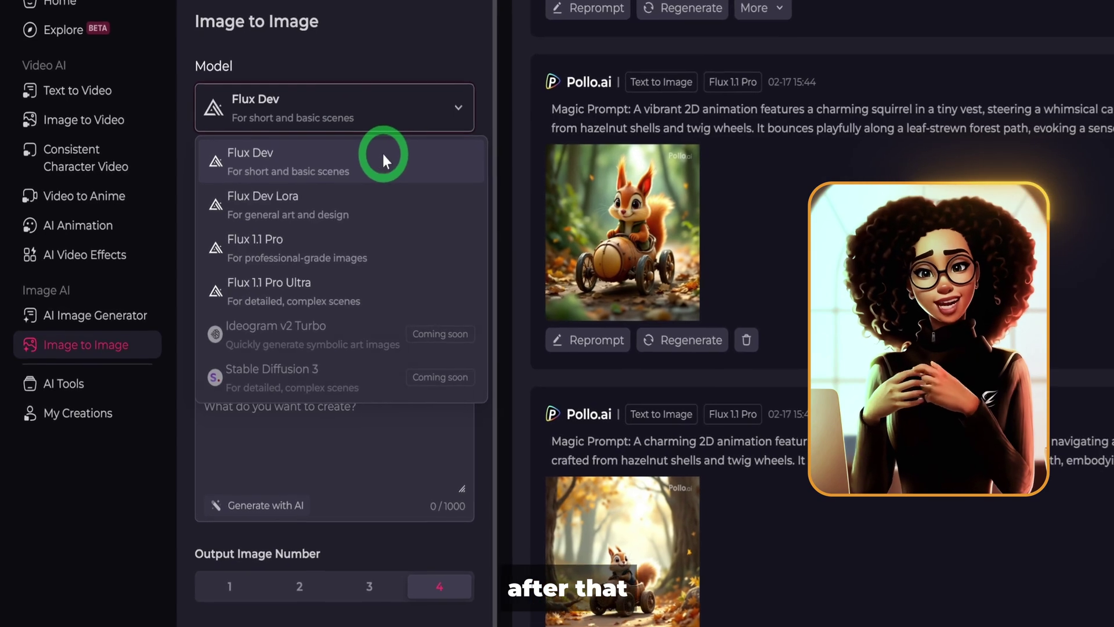
pyautogui.click(383, 155)
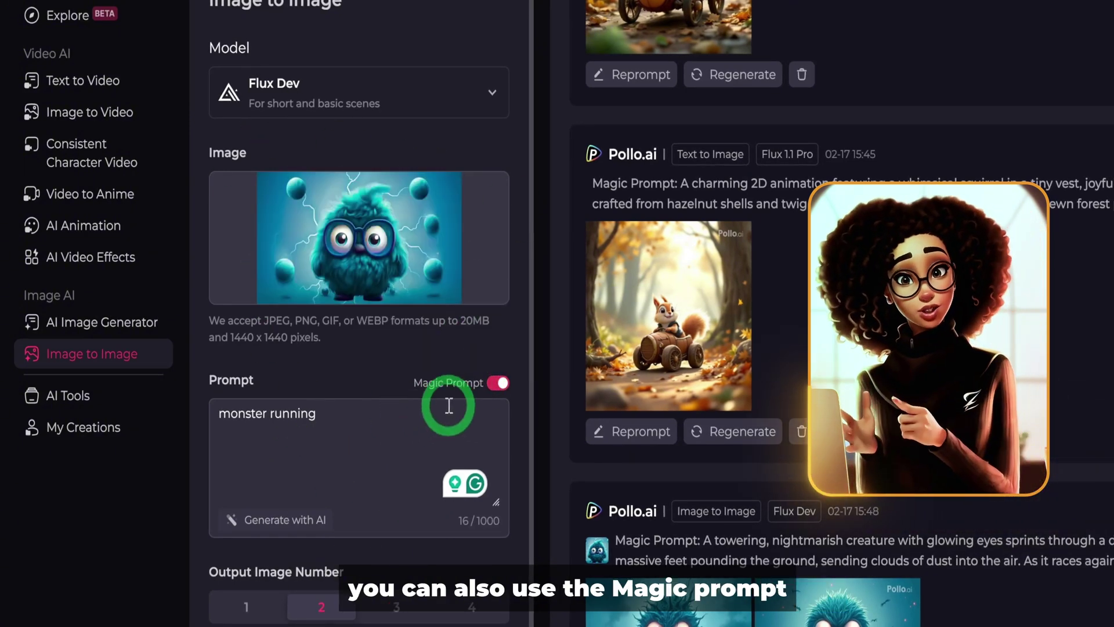
pyautogui.moveTo(463, 390)
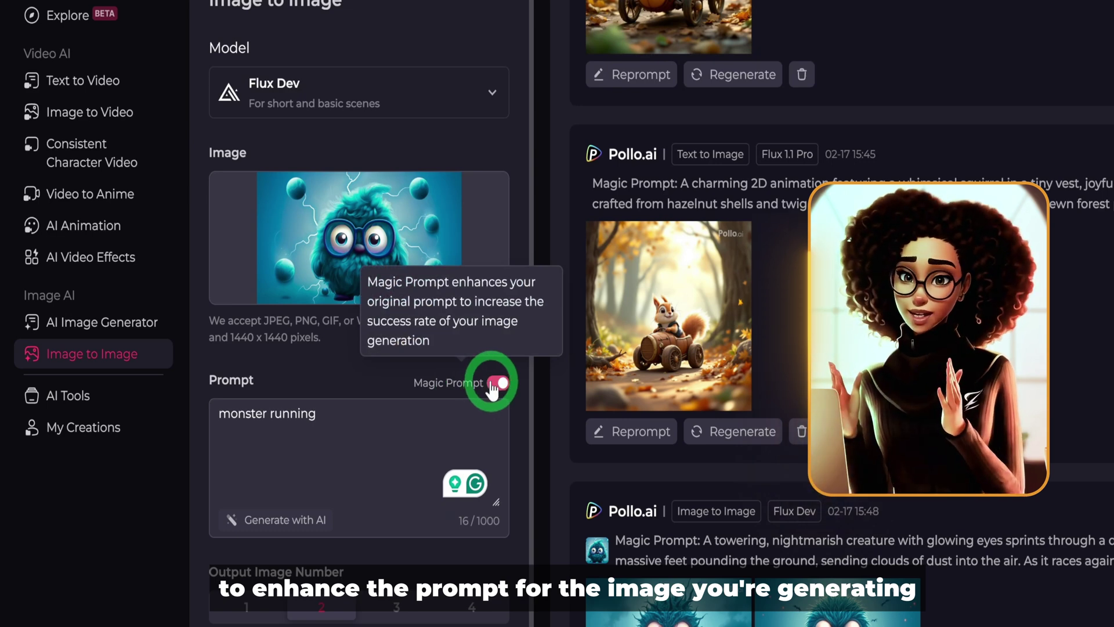
pyautogui.moveTo(322, 287)
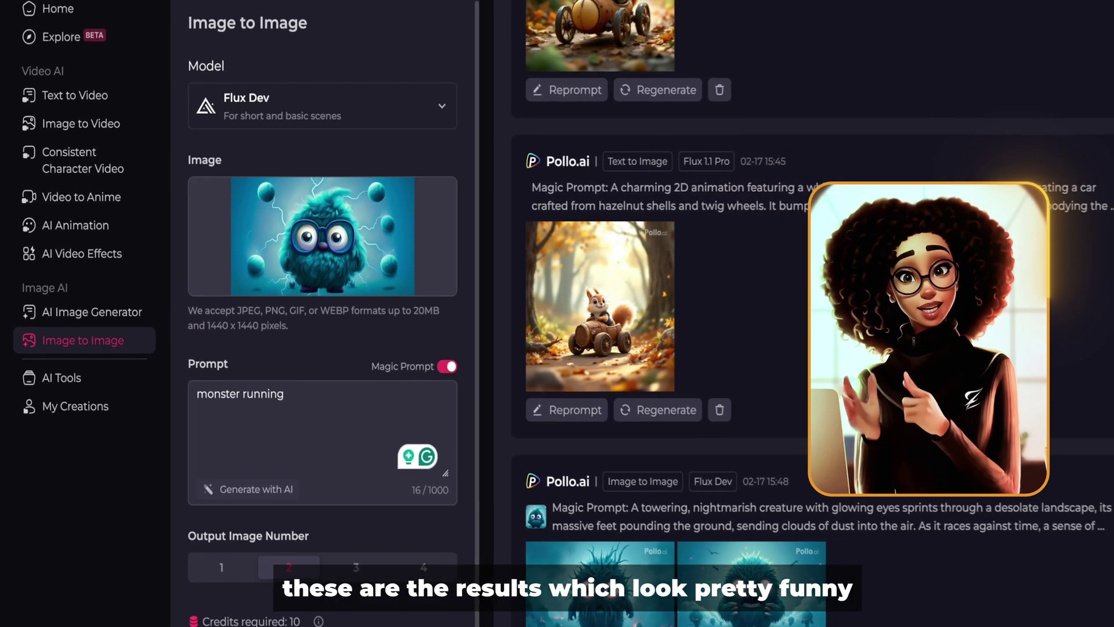
# Step: Enlarge and close each of the two Flux Dev monster variants in turn
pyautogui.click(540, 572)
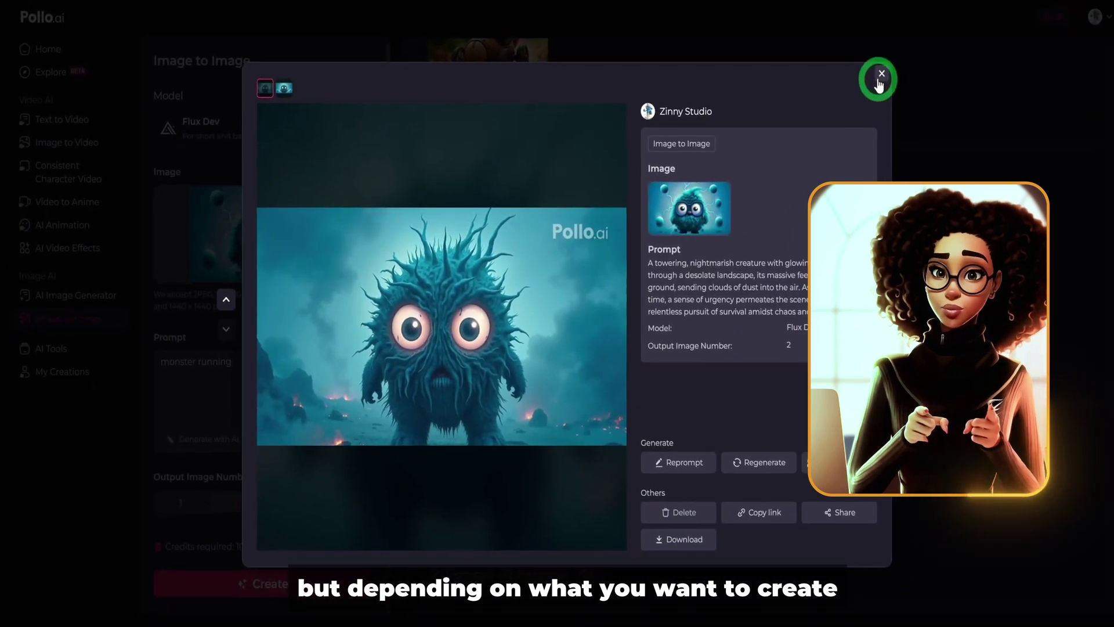
pyautogui.click(867, 84)
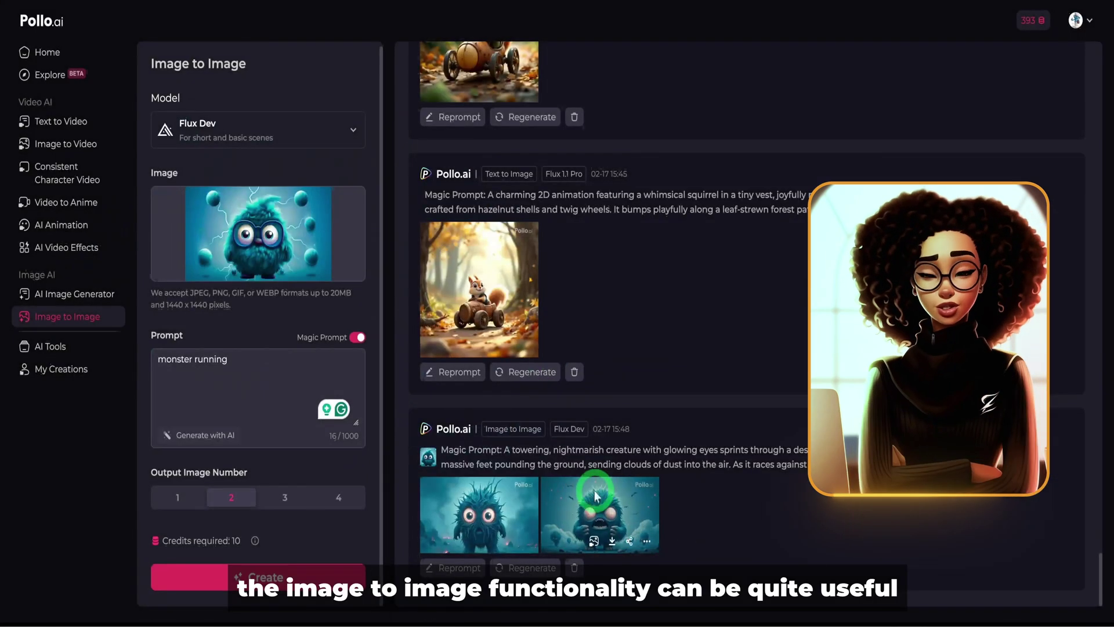
pyautogui.click(594, 492)
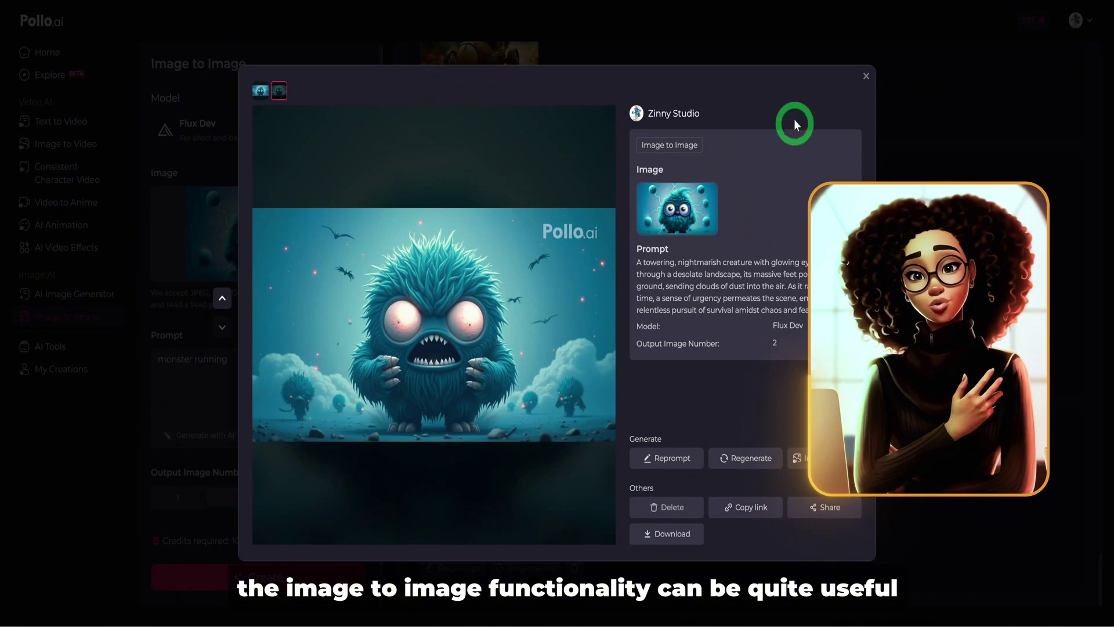
pyautogui.click(867, 76)
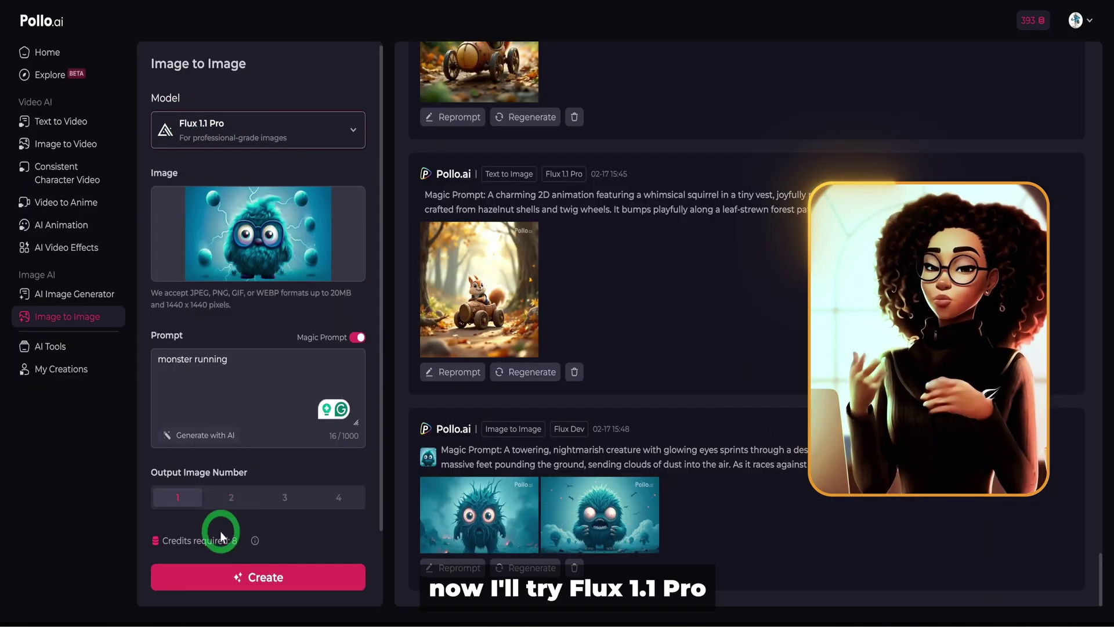
# Step: Generate the Flux 1.1 Pro 'monster running' image and enlarge the result
pyautogui.click(229, 577)
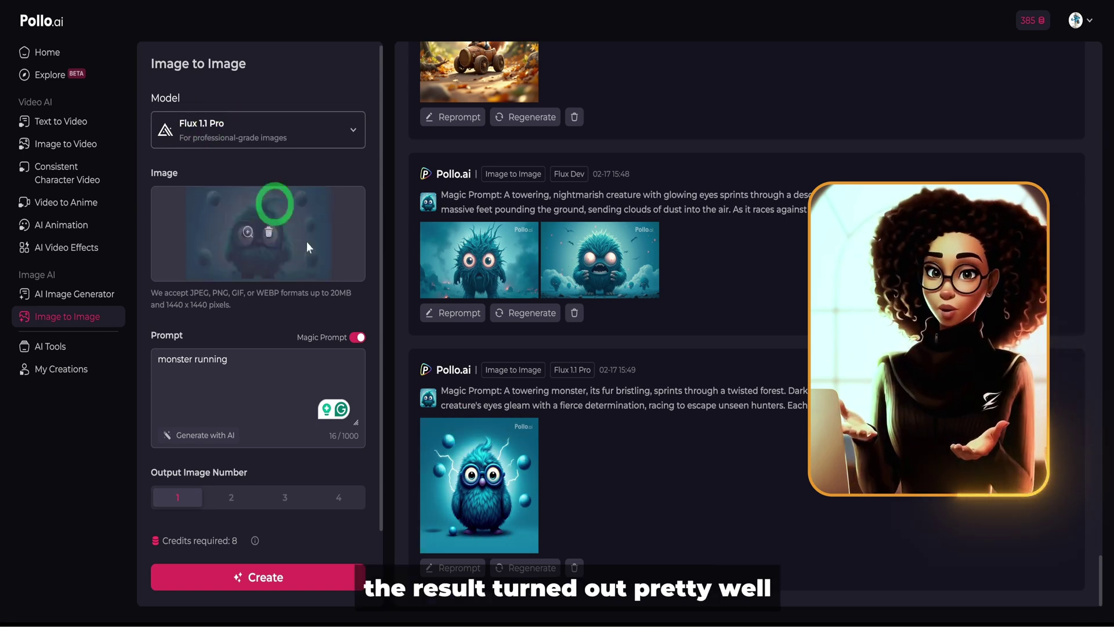
pyautogui.click(492, 478)
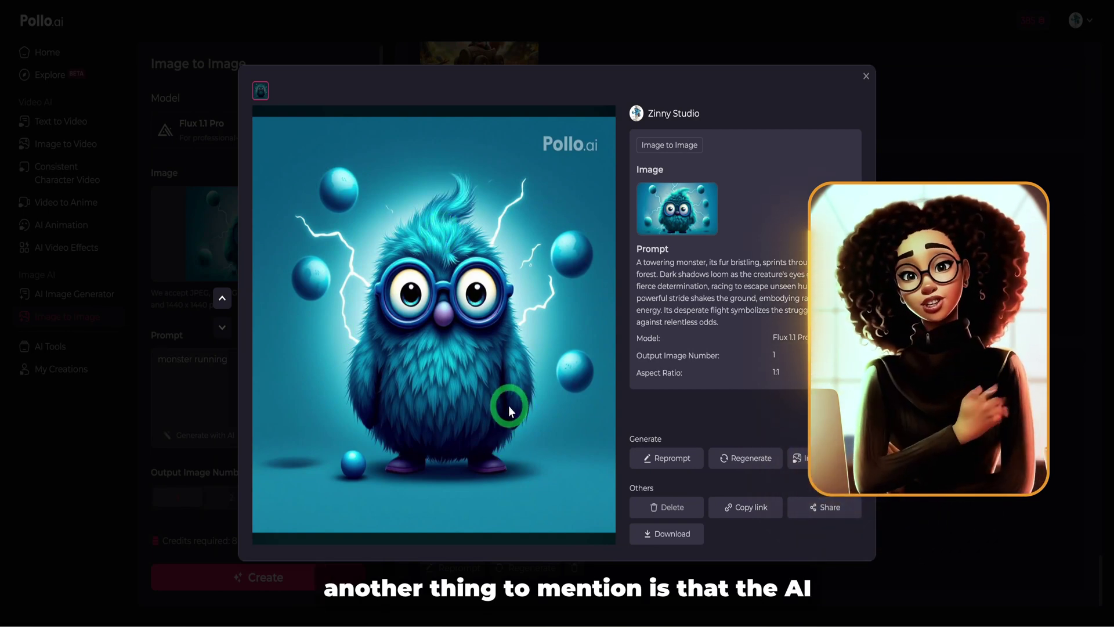
# Step: Browse AI Tools, revisit the breakfast animation in the Text to Video feed, then open My Creations
pyautogui.click(14, 249)
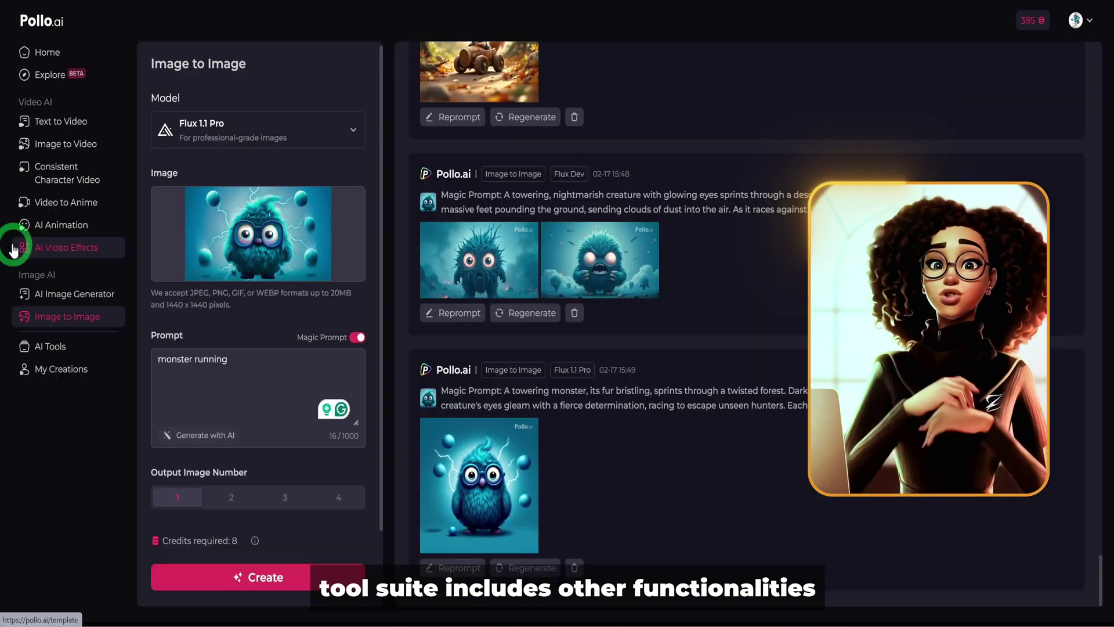
pyautogui.click(52, 346)
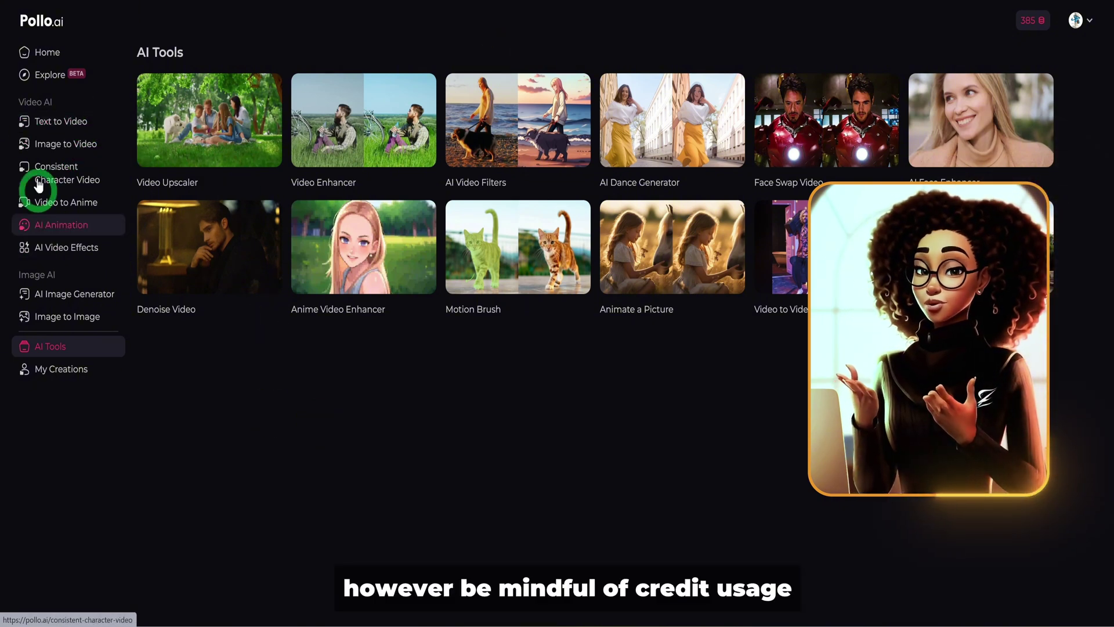
pyautogui.click(40, 123)
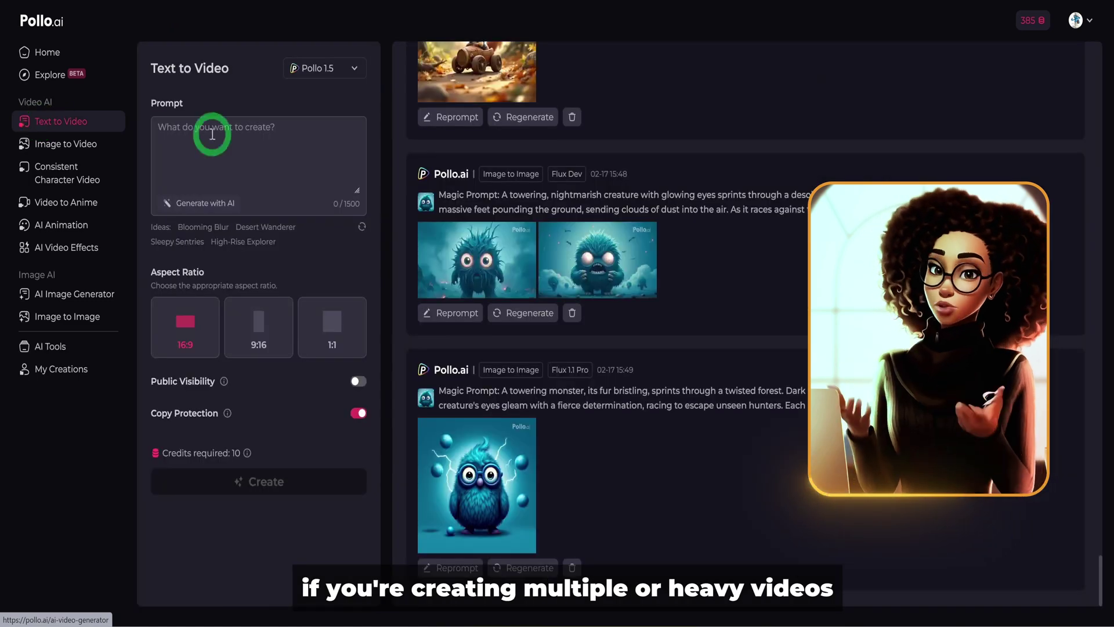
pyautogui.scroll(5, 653, 374)
pyautogui.scroll(10, 653, 374)
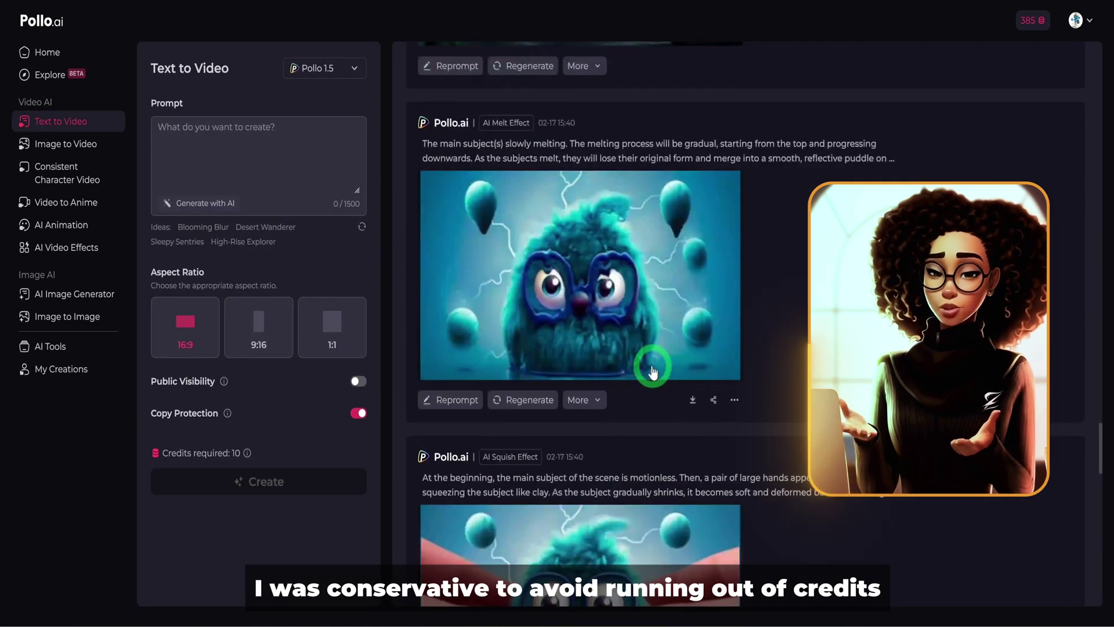
pyautogui.scroll(4, 637, 344)
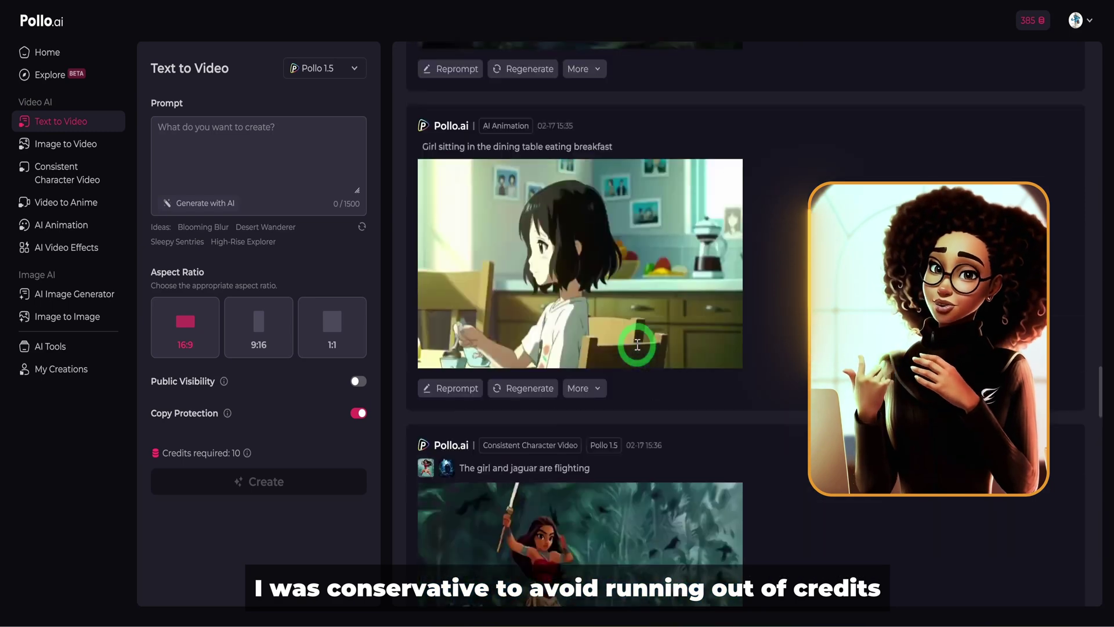
pyautogui.moveTo(641, 330)
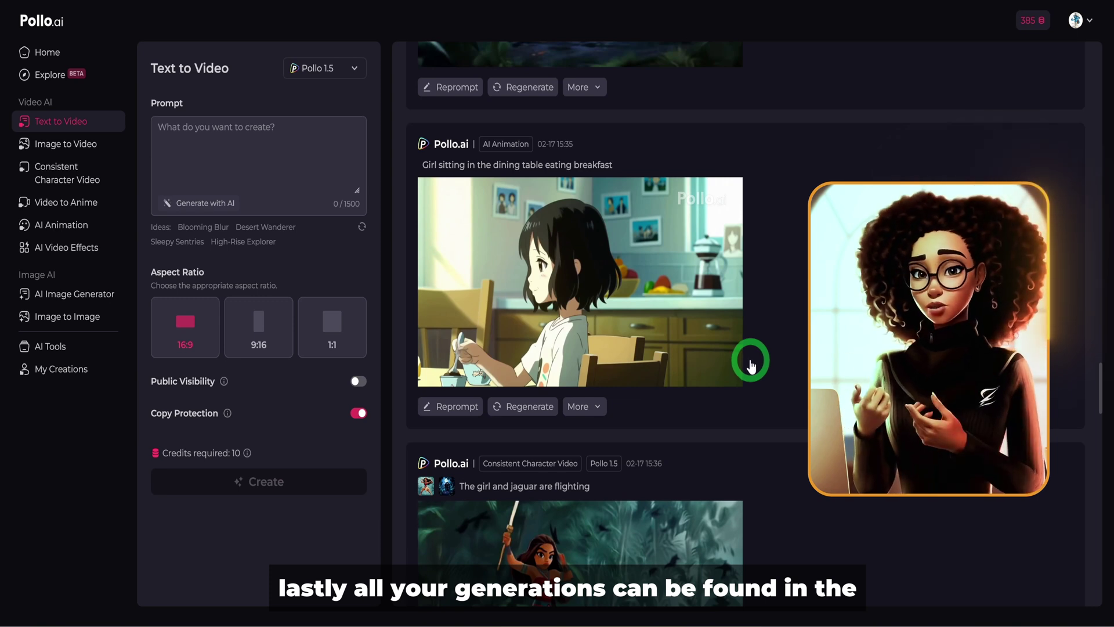
pyautogui.click(60, 371)
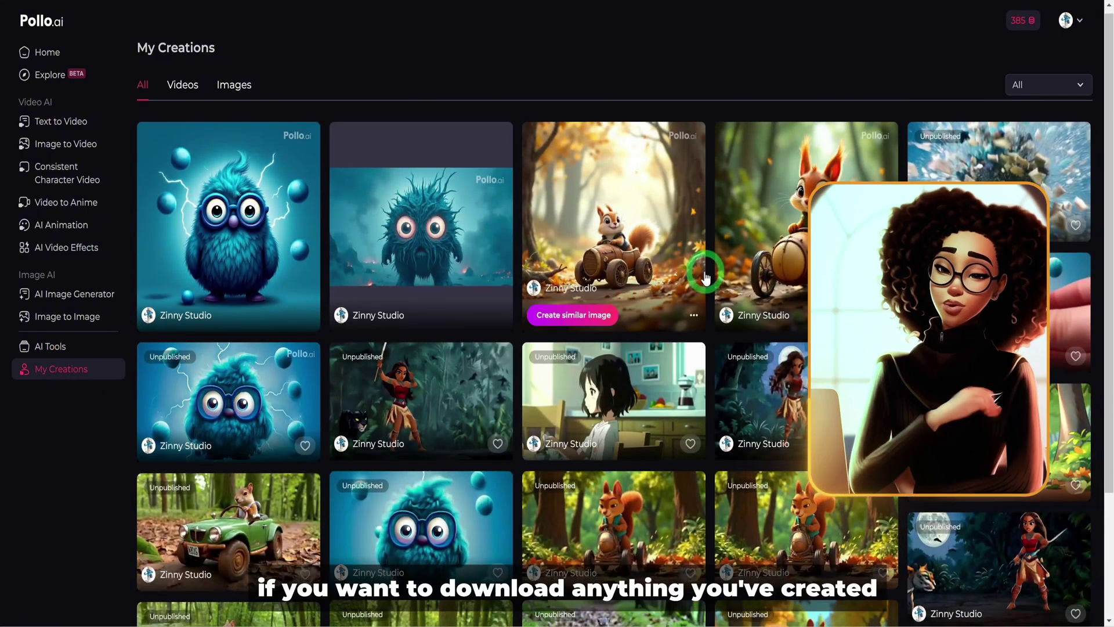
# Step: Show the with-watermark and without-watermark download options for a squirrel video
pyautogui.scroll(-2, 755, 349)
pyautogui.click(859, 445)
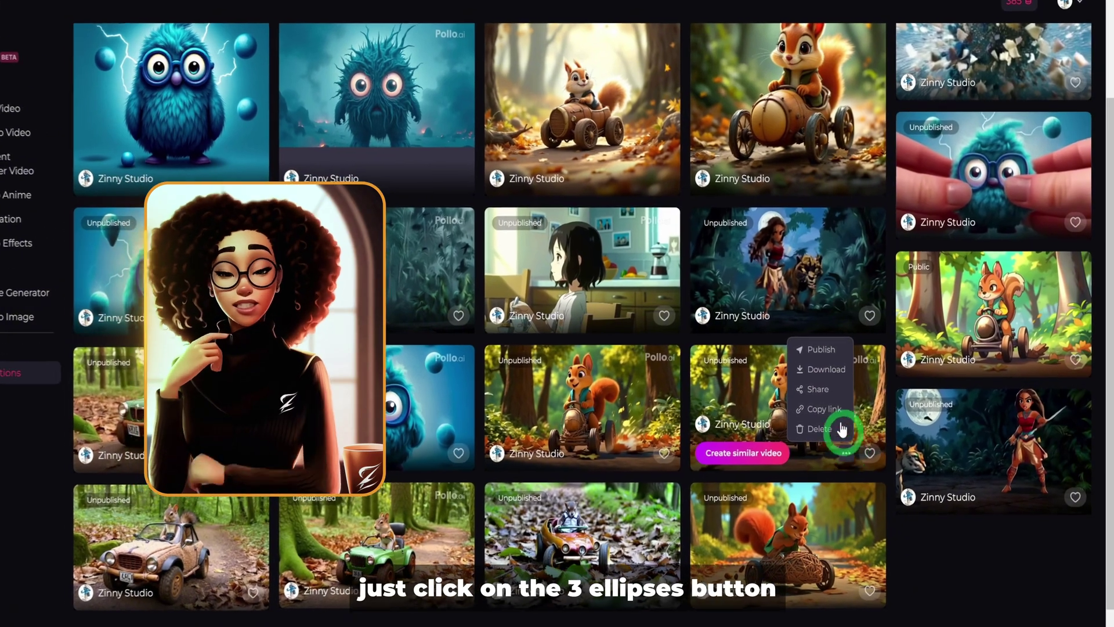
pyautogui.click(840, 366)
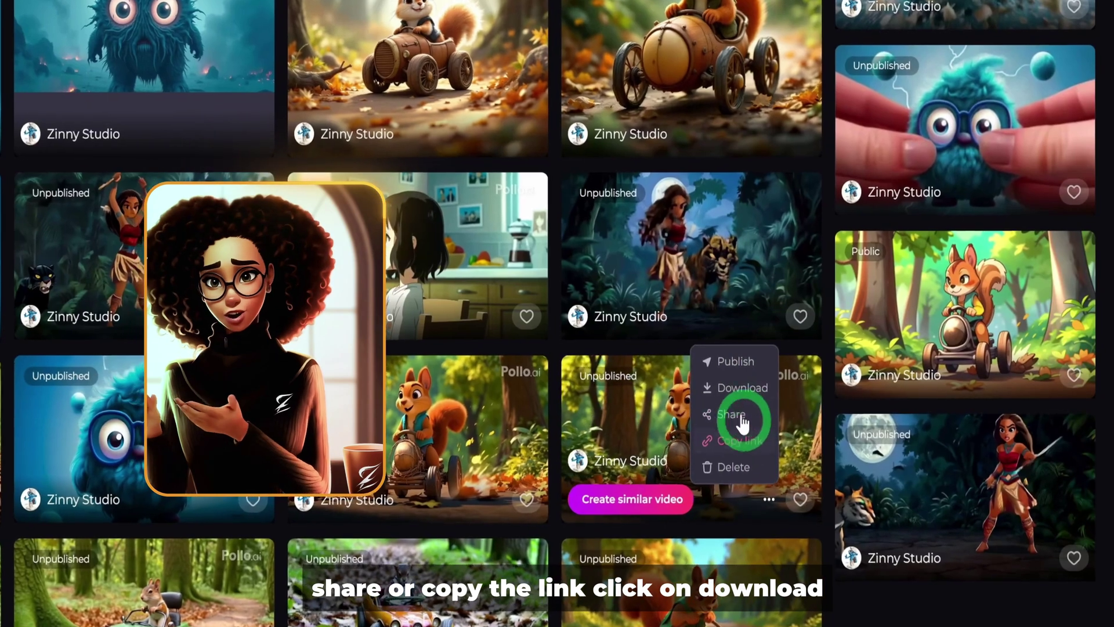
pyautogui.click(736, 388)
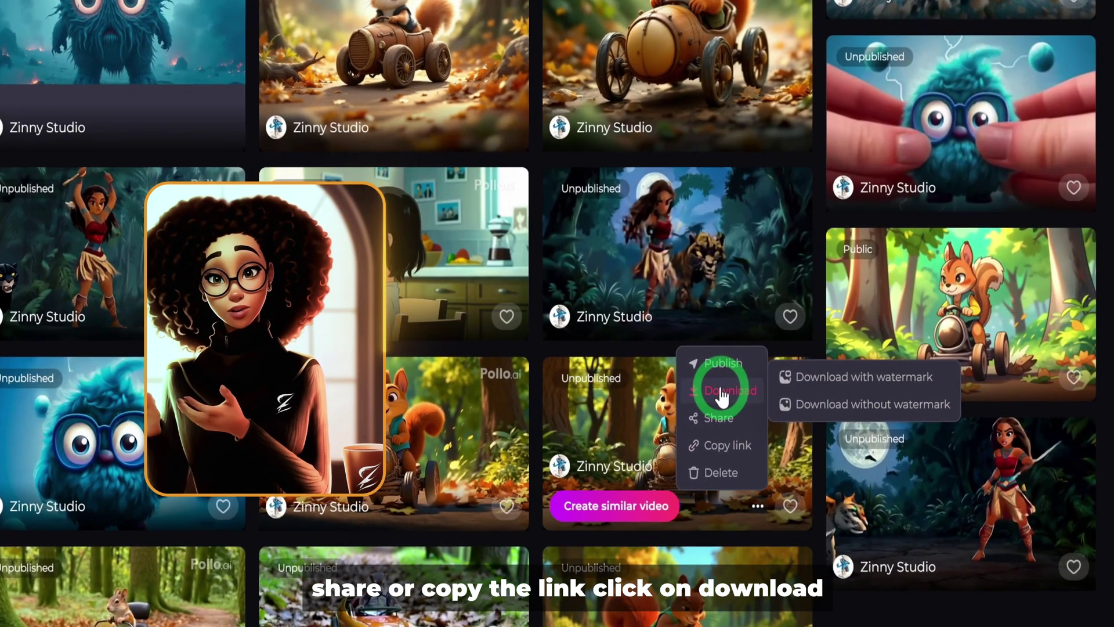